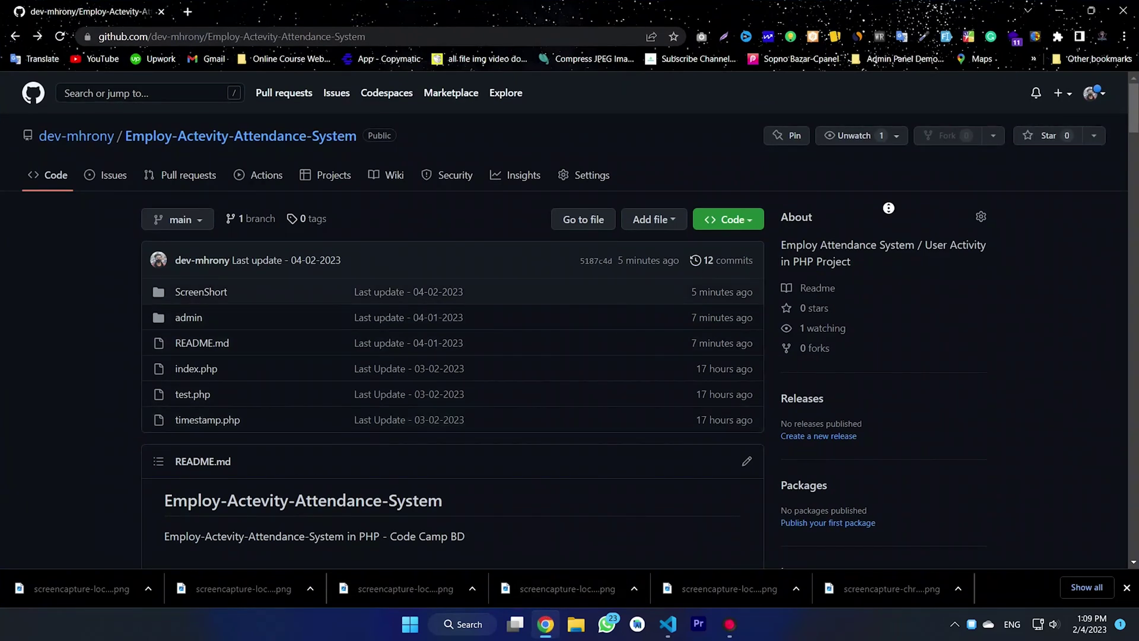
# - Look through the repository's file list, README setup instructions, and user and admin panel previews
pyautogui.scroll(-5, 896, 223)
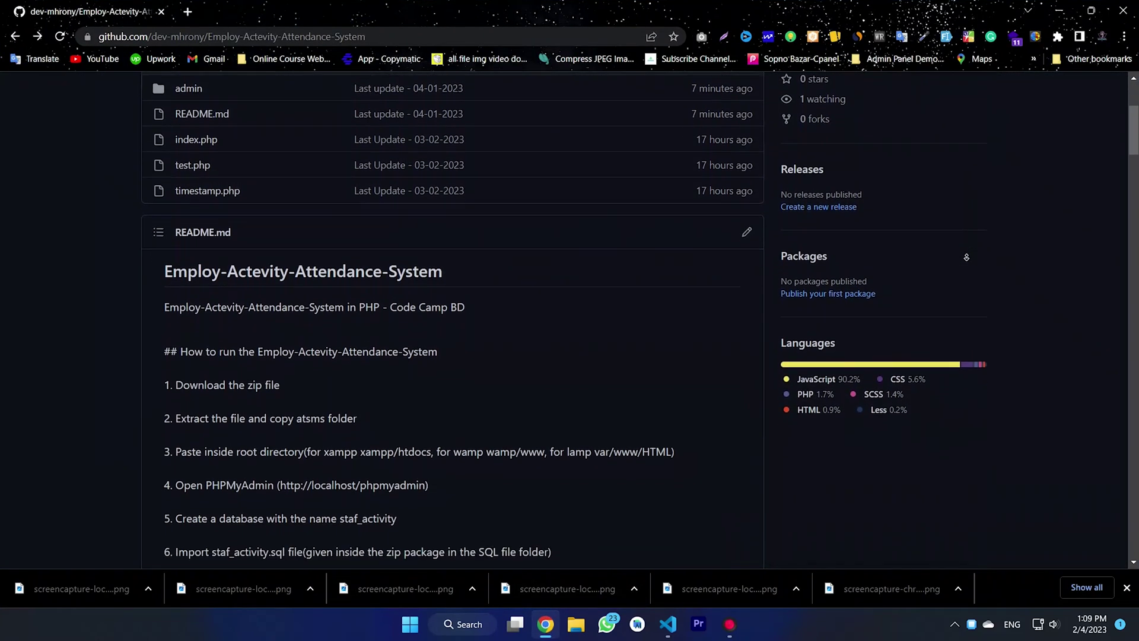
pyautogui.scroll(-6, 966, 256)
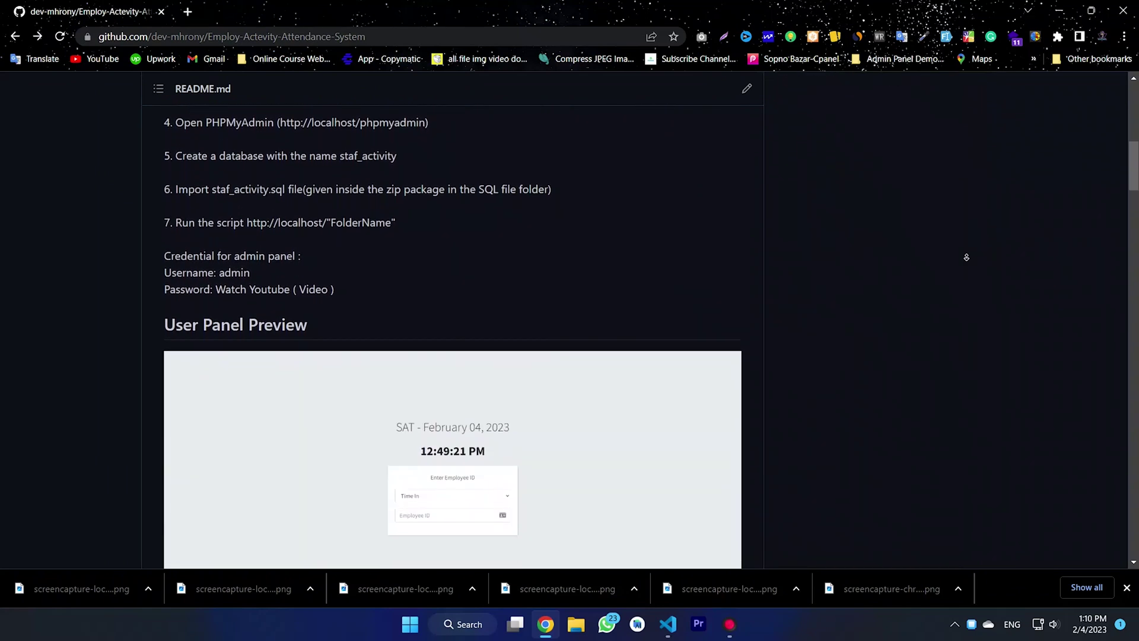
pyautogui.scroll(-6, 966, 256)
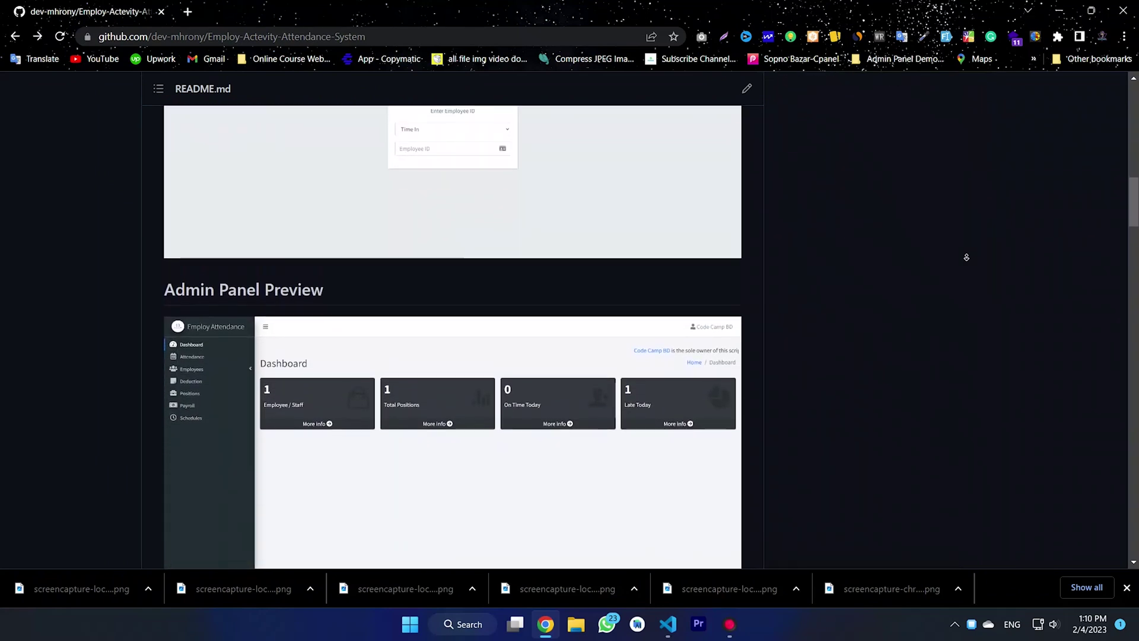
pyautogui.scroll(-6, 966, 257)
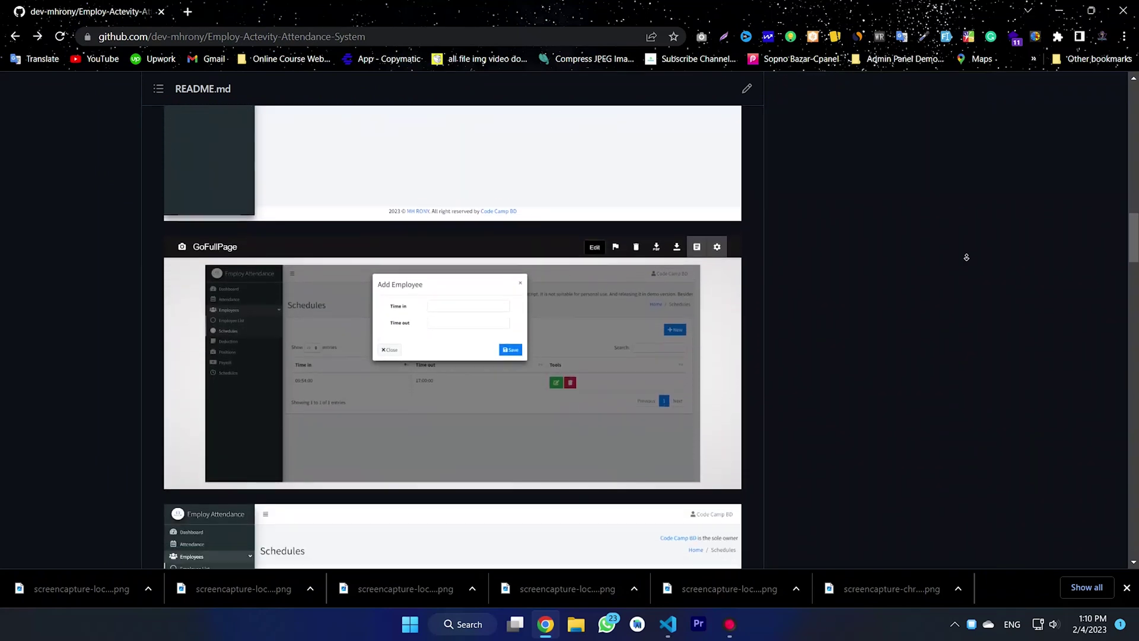
pyautogui.scroll(-6, 967, 257)
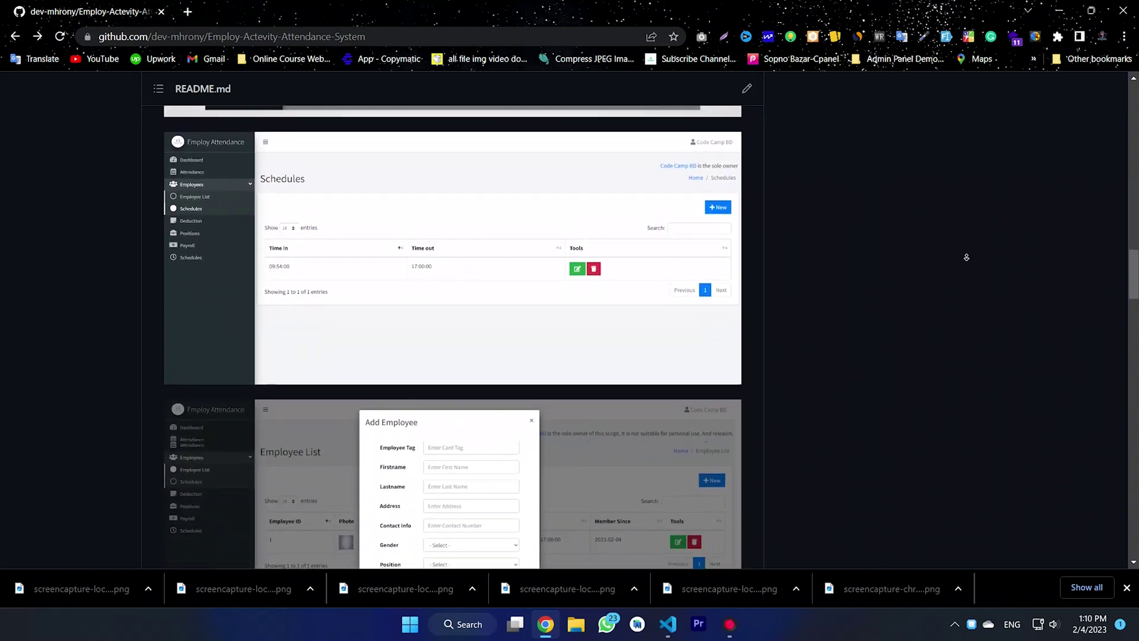
pyautogui.scroll(-6, 966, 257)
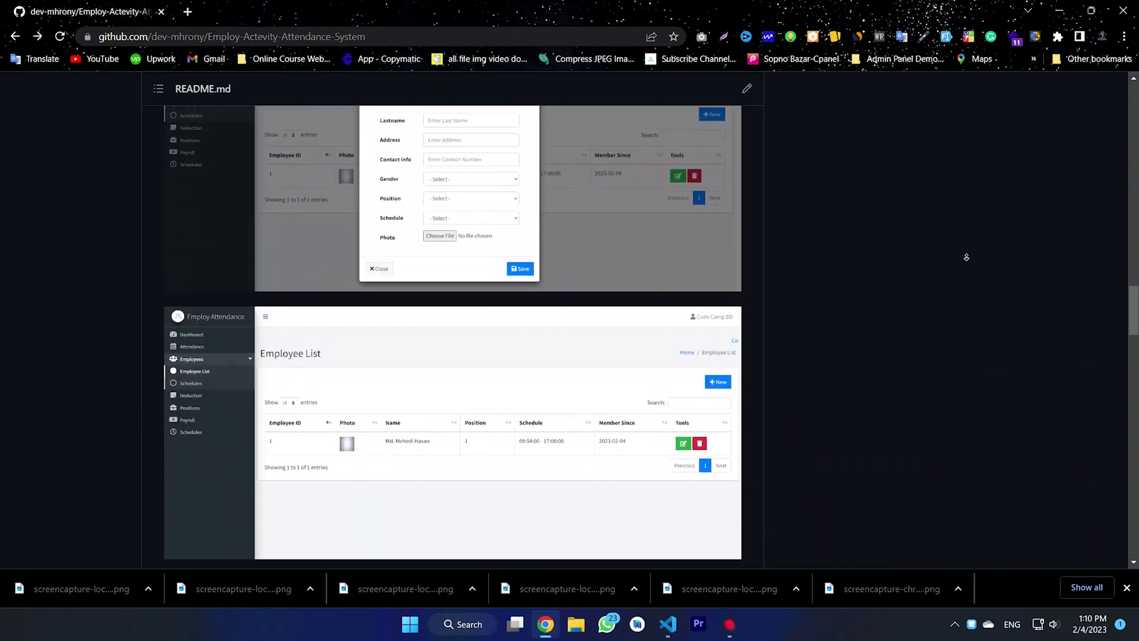
pyautogui.scroll(-6, 967, 257)
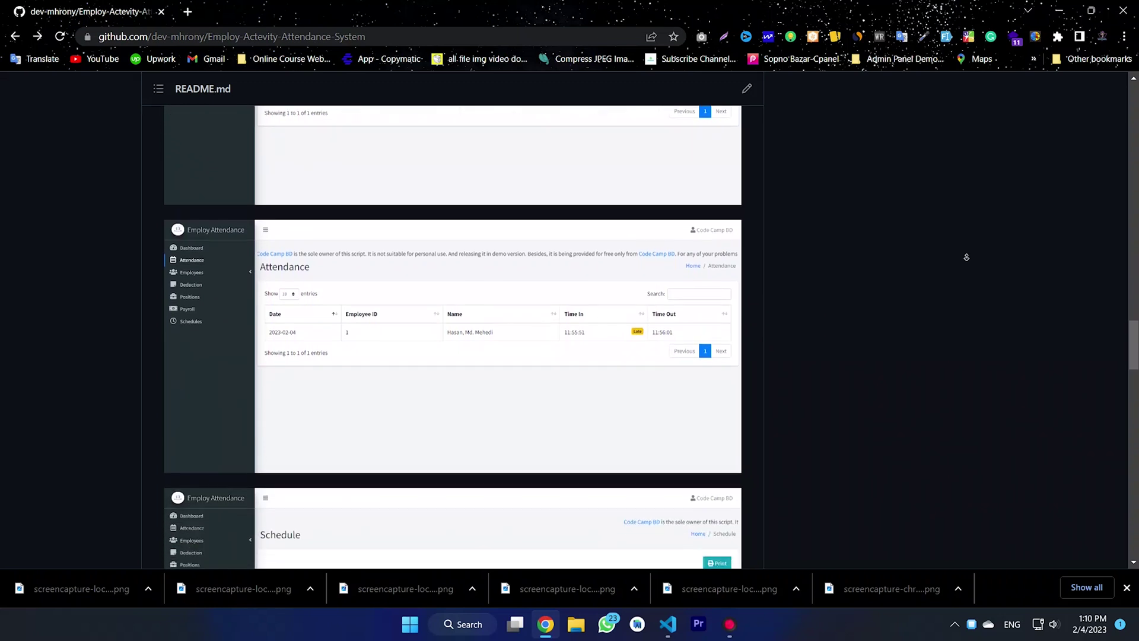
pyautogui.scroll(-2, 966, 257)
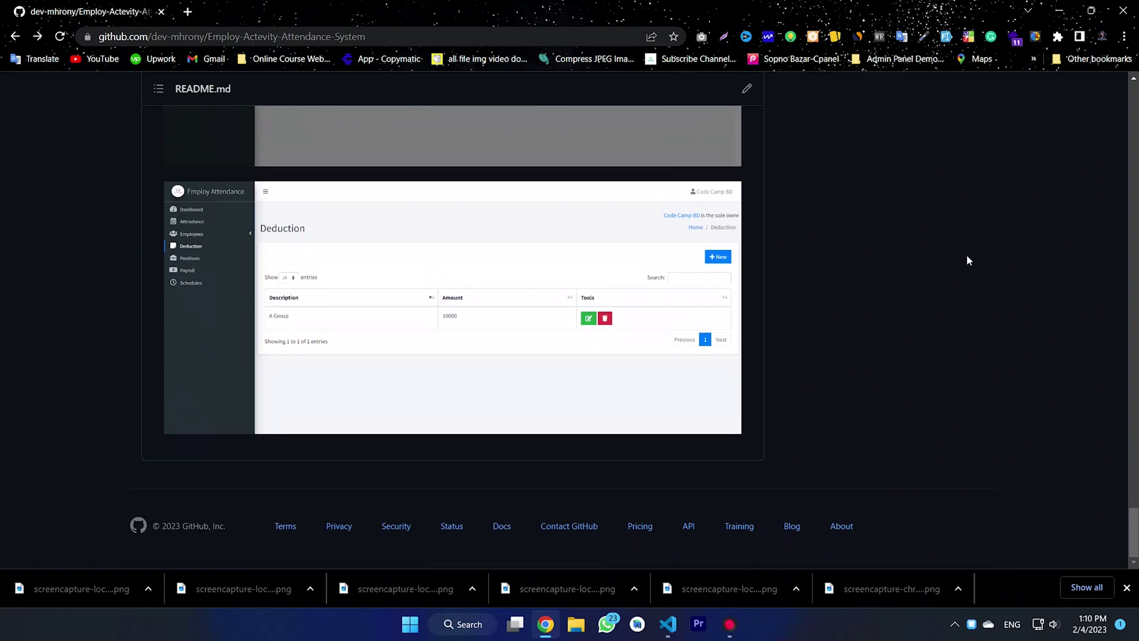
# - Review the README's admin panel screenshots from Deduction back to the Dashboard under the Admin Panel Preview heading
pyautogui.scroll(9, 966, 260)
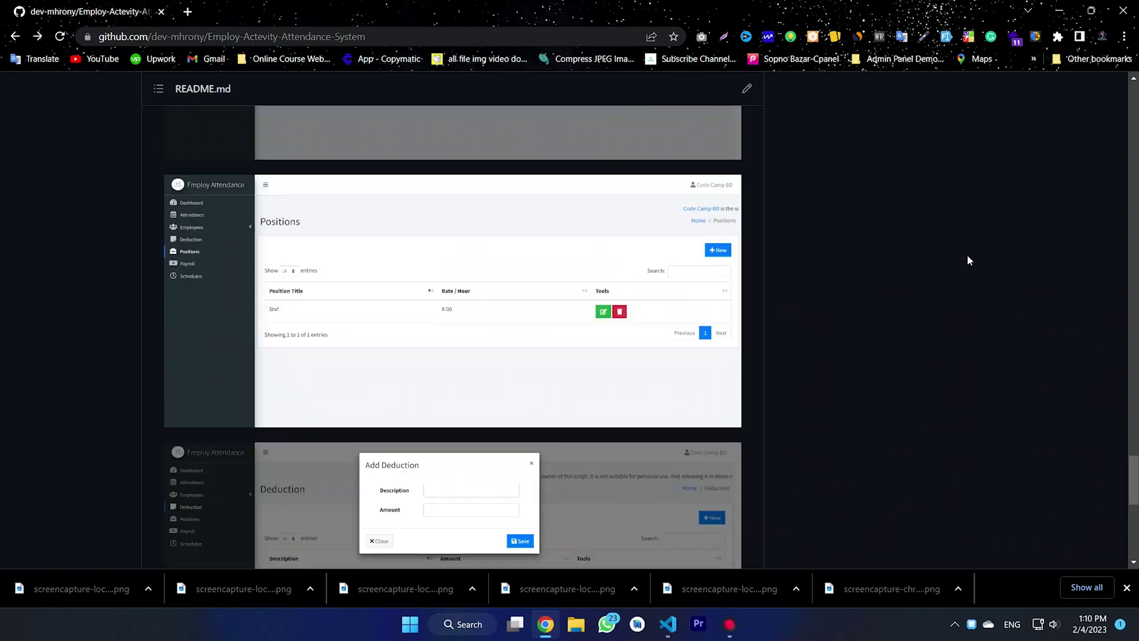
pyautogui.scroll(7, 966, 260)
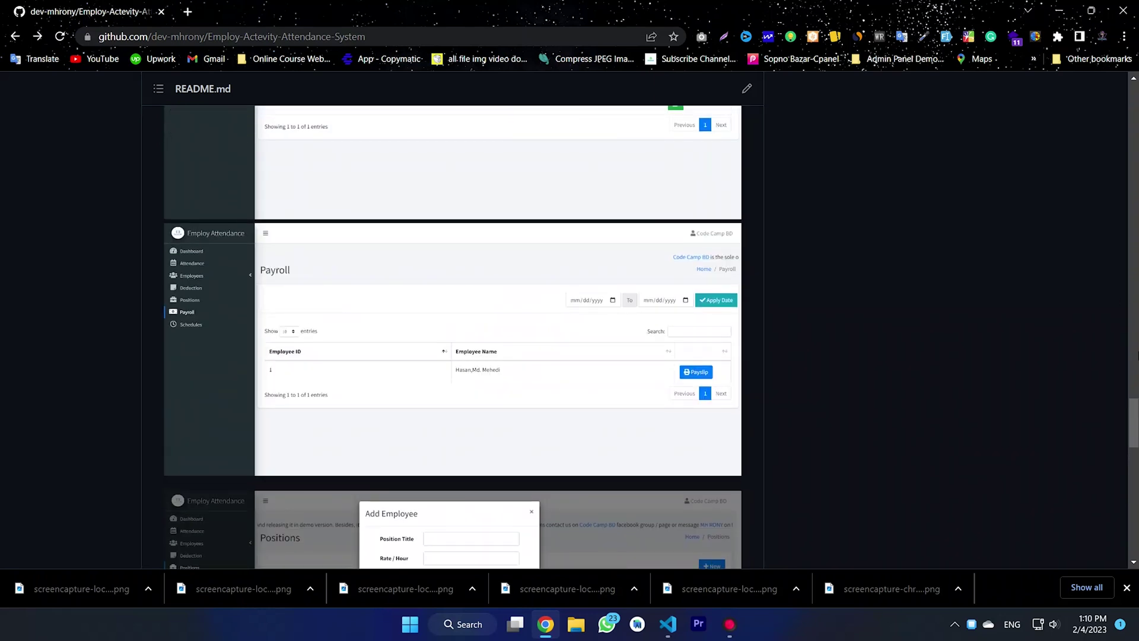
pyautogui.scroll(9, 1136, 415)
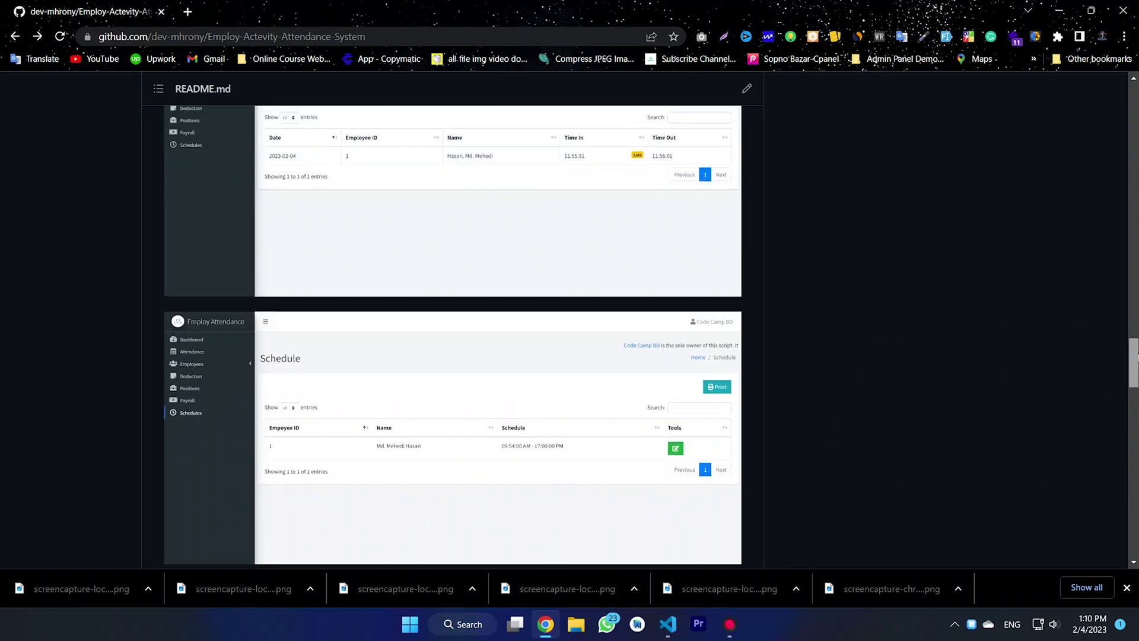
pyautogui.scroll(11, 452, 320)
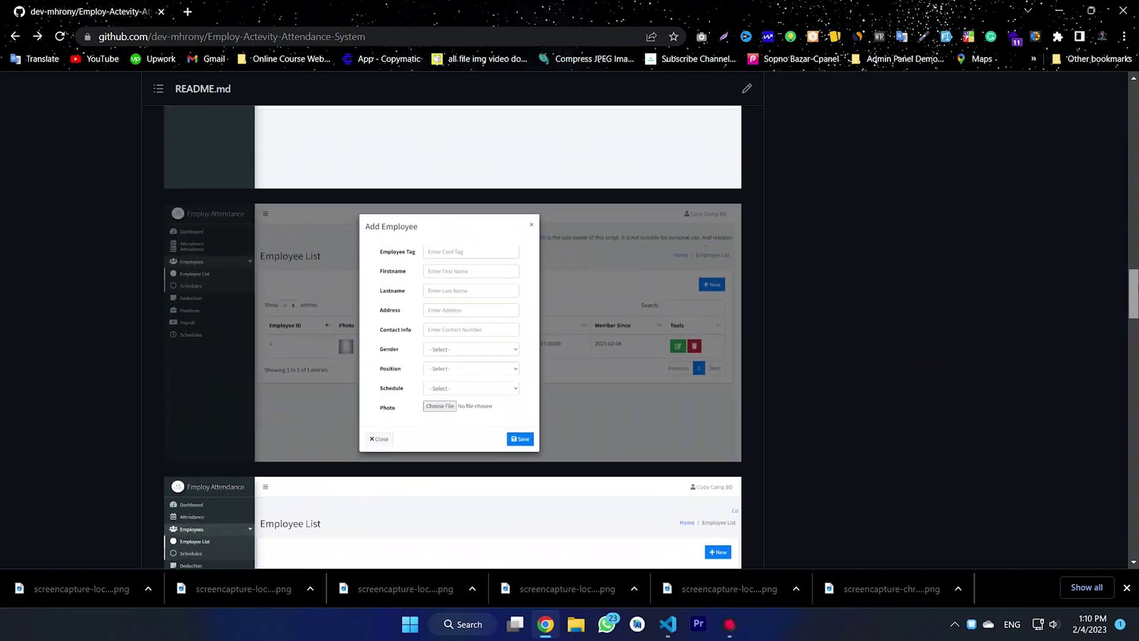
pyautogui.scroll(12, 452, 320)
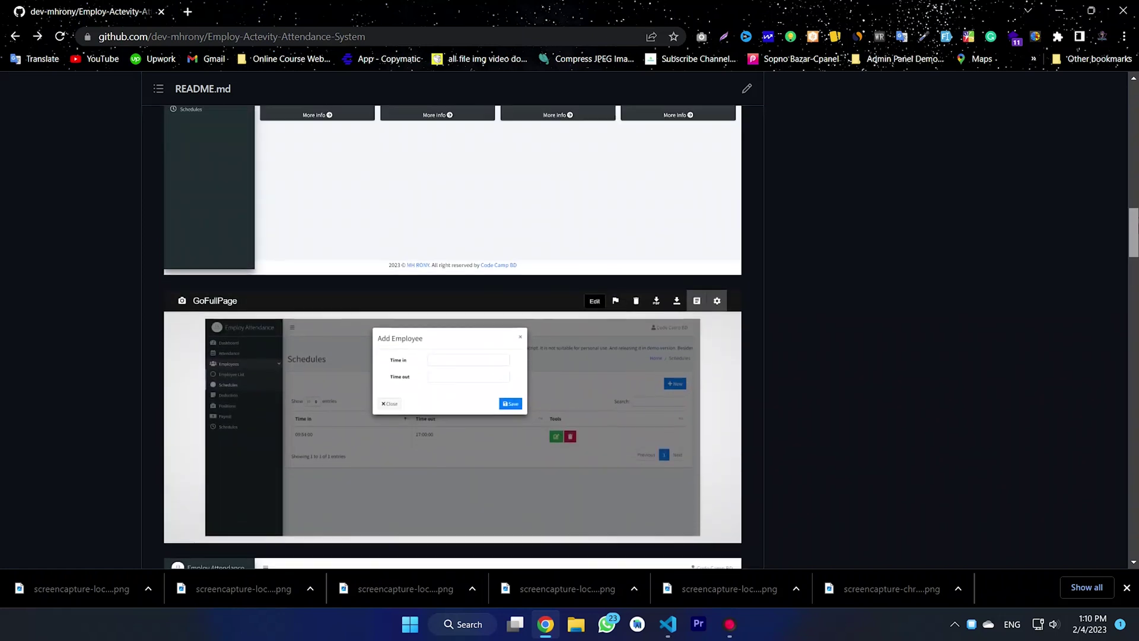
pyautogui.scroll(3, 906, 269)
pyautogui.moveTo(420, 253); pyautogui.dragTo(156, 256)
pyautogui.scroll(1, 435, 323)
pyautogui.scroll(-1, 463, 416)
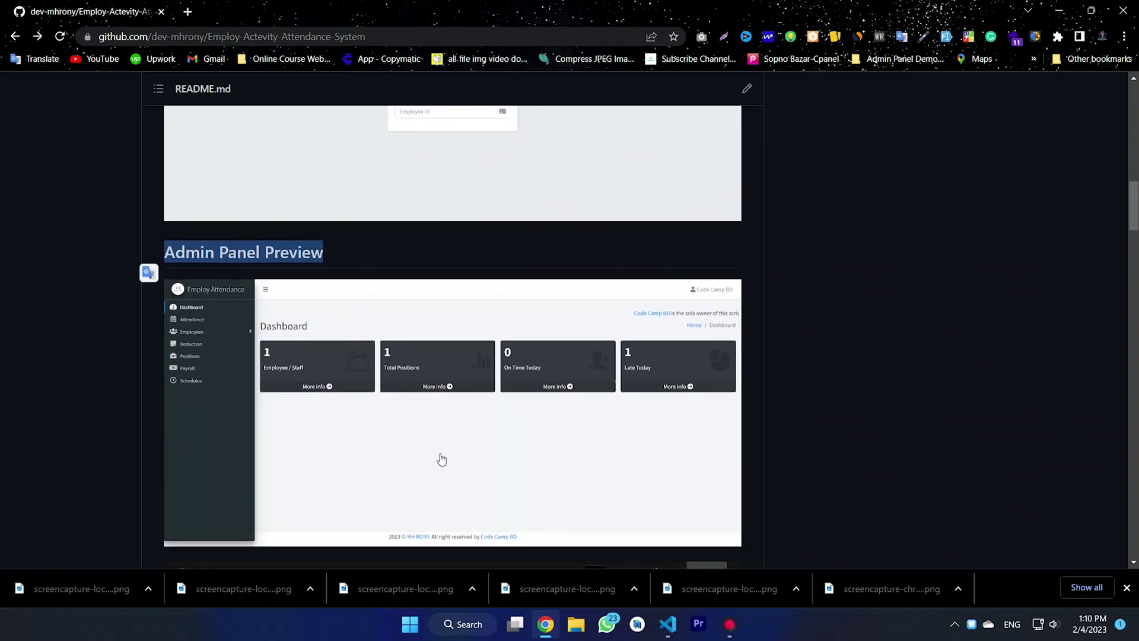
pyautogui.scroll(-5, 662, 403)
pyautogui.scroll(5, 585, 470)
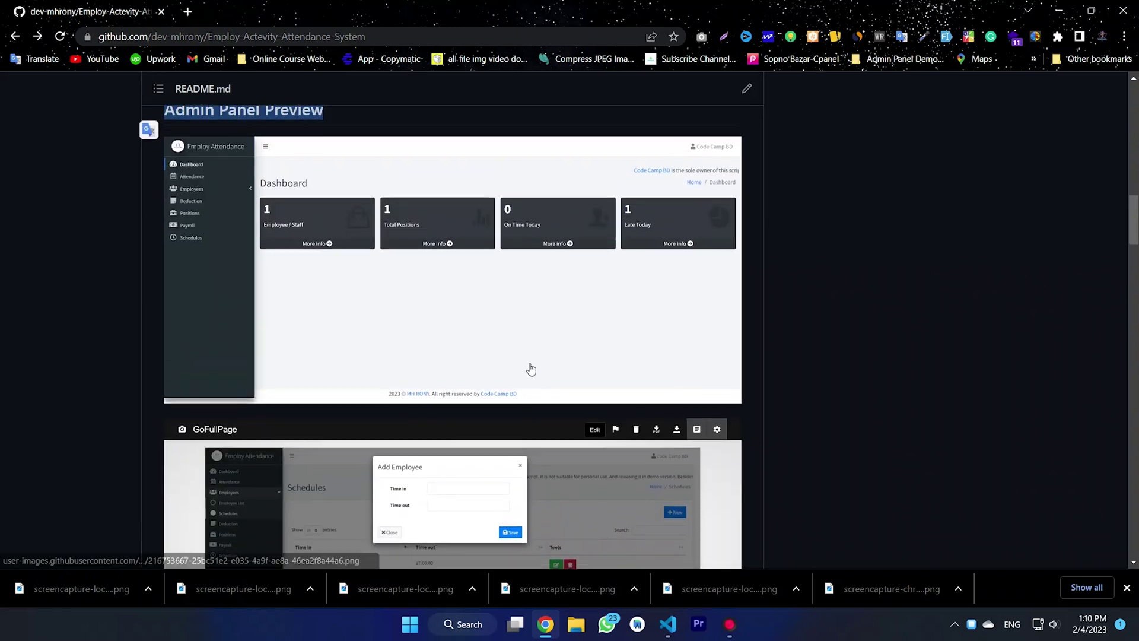
# - Examine the README's User Panel Preview and the instructions for running the attendance system
pyautogui.scroll(5, 526, 364)
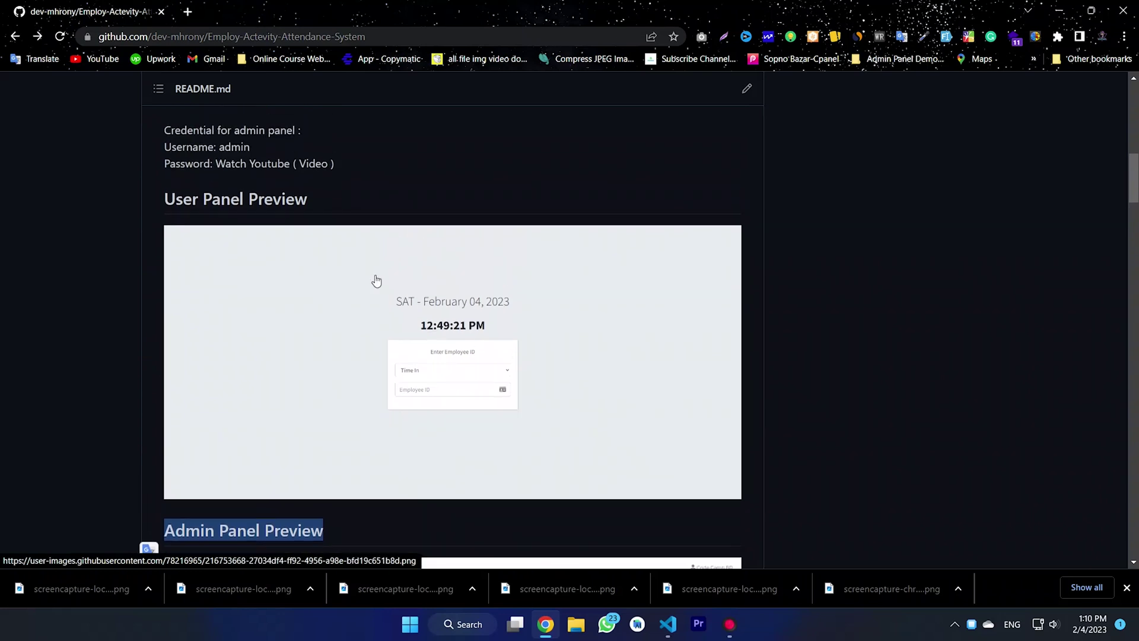
pyautogui.moveTo(312, 202); pyautogui.dragTo(165, 200)
pyautogui.click(364, 199)
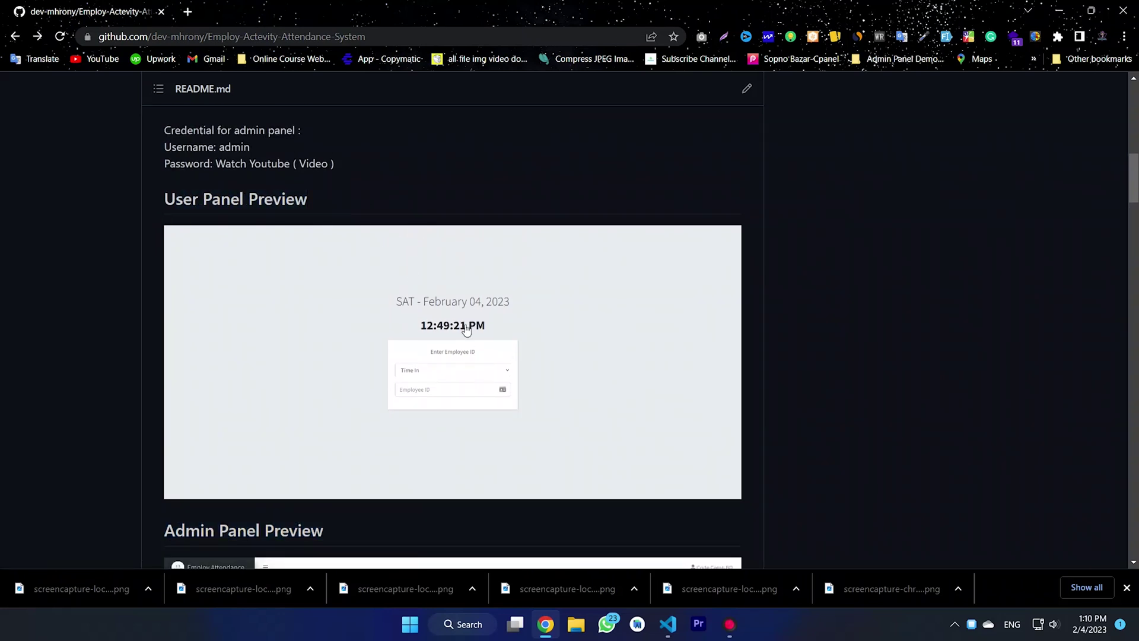
pyautogui.scroll(-1, 391, 321)
pyautogui.scroll(7, 396, 310)
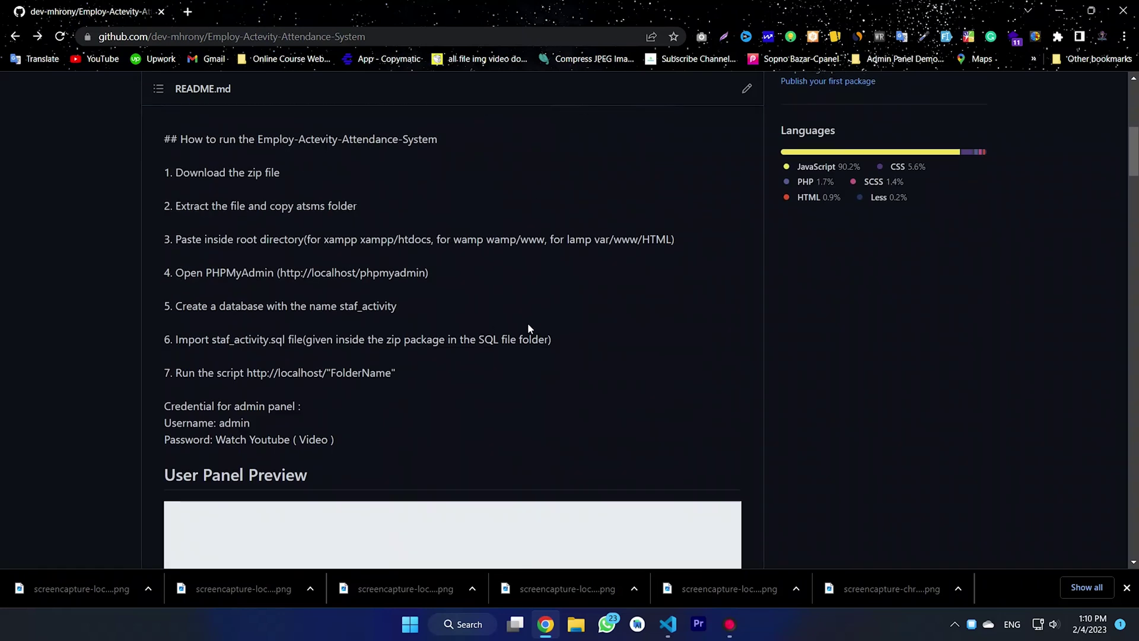
pyautogui.scroll(-1, 544, 329)
pyautogui.scroll(1, 557, 331)
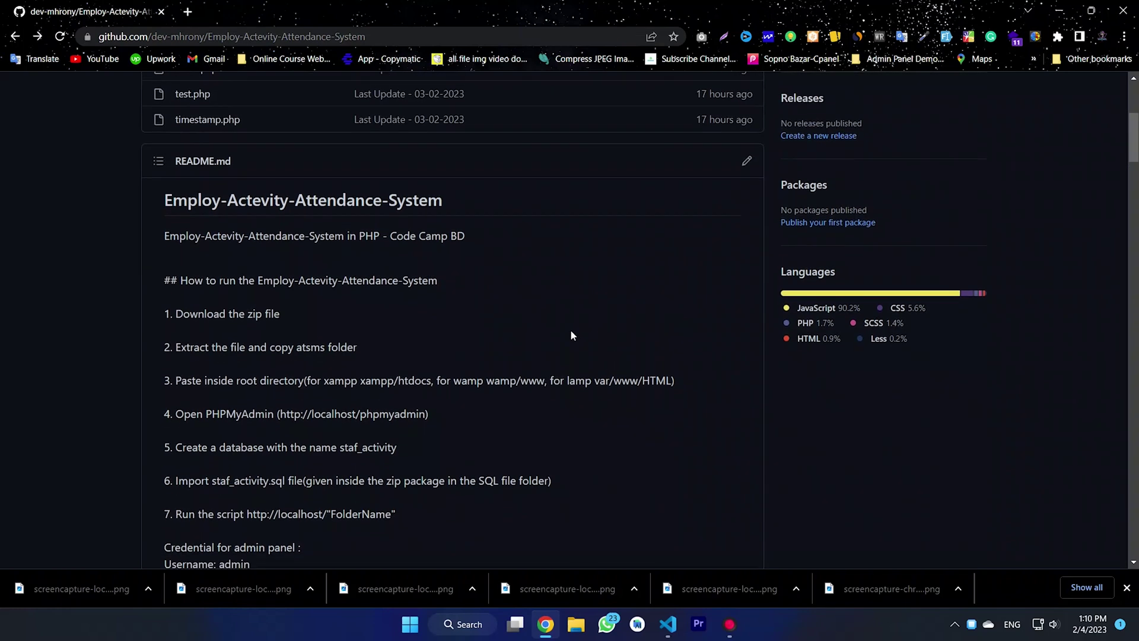
# - Download the Employ-Actevity-Attendance-System repository as a ZIP file
pyautogui.scroll(4, 1130, 202)
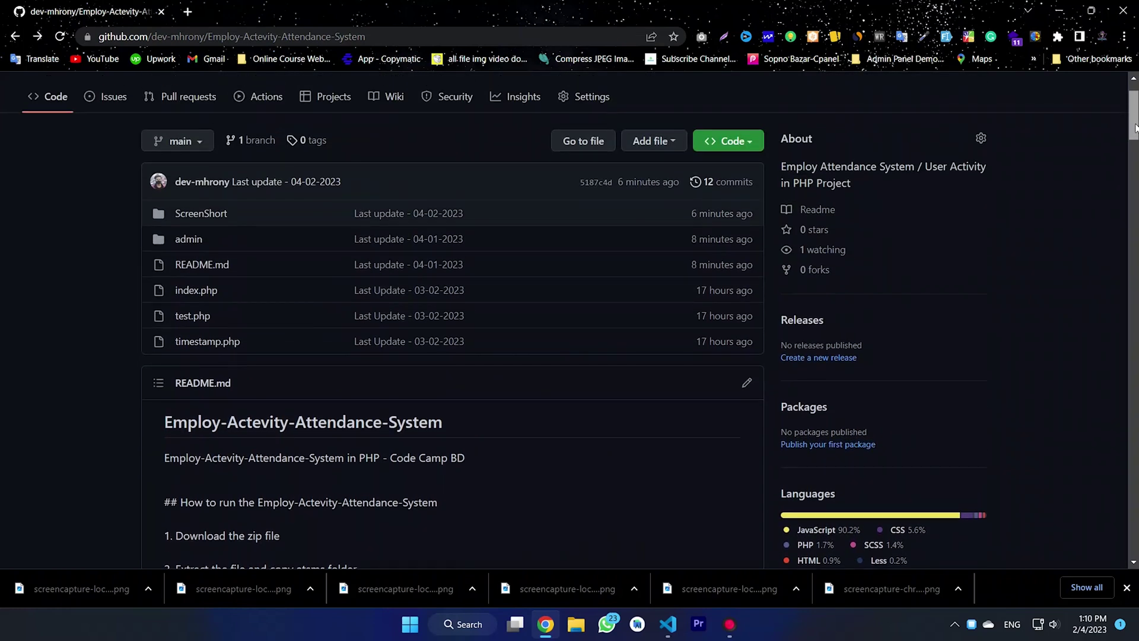
pyautogui.click(740, 141)
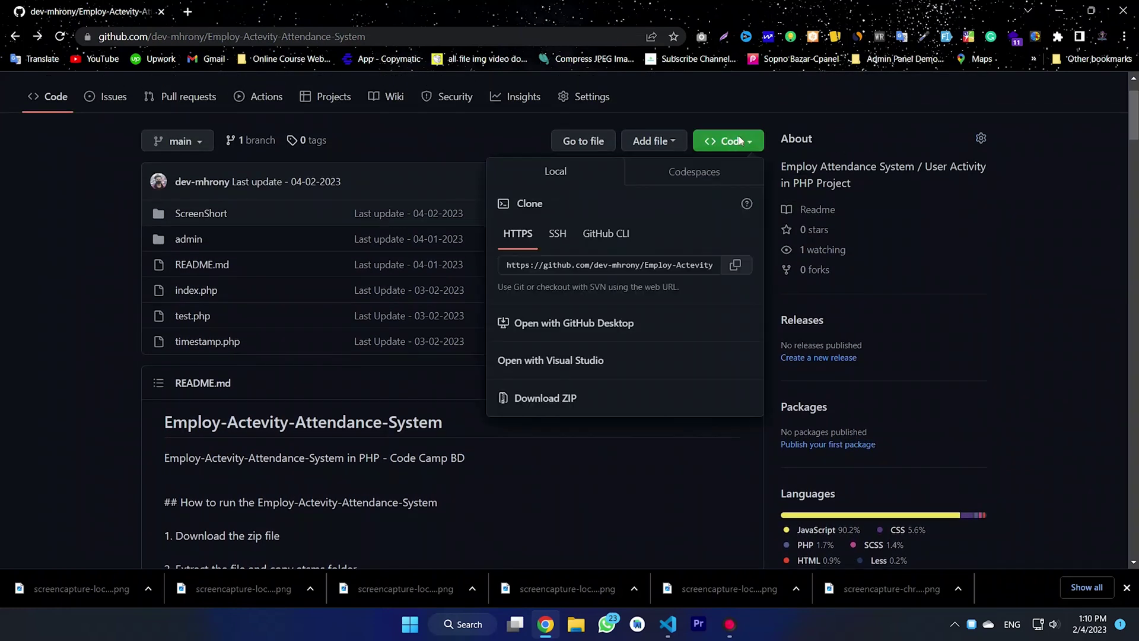
pyautogui.click(540, 399)
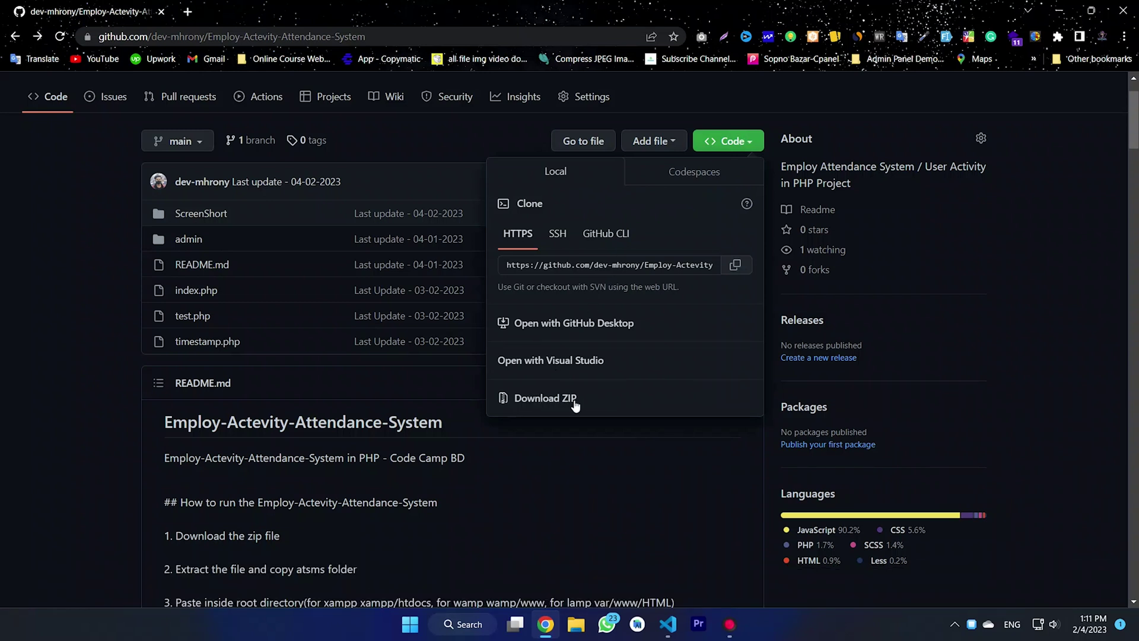
pyautogui.click(558, 404)
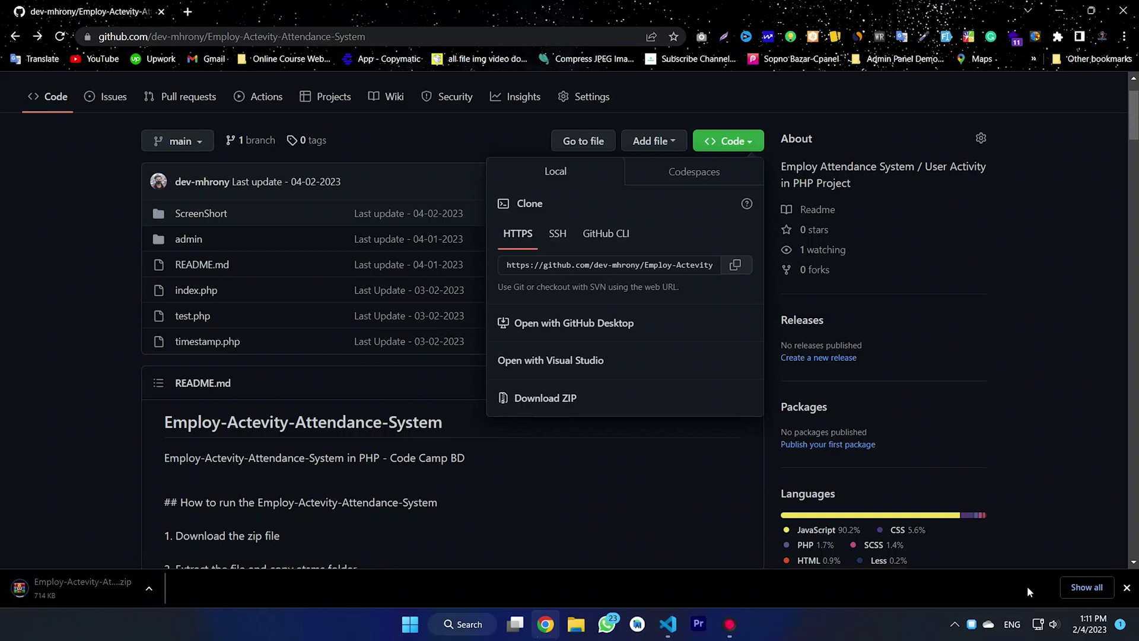
# - Show the downloaded ZIP in its folder, minimize the browser and move the Downloads window aside
pyautogui.click(1087, 587)
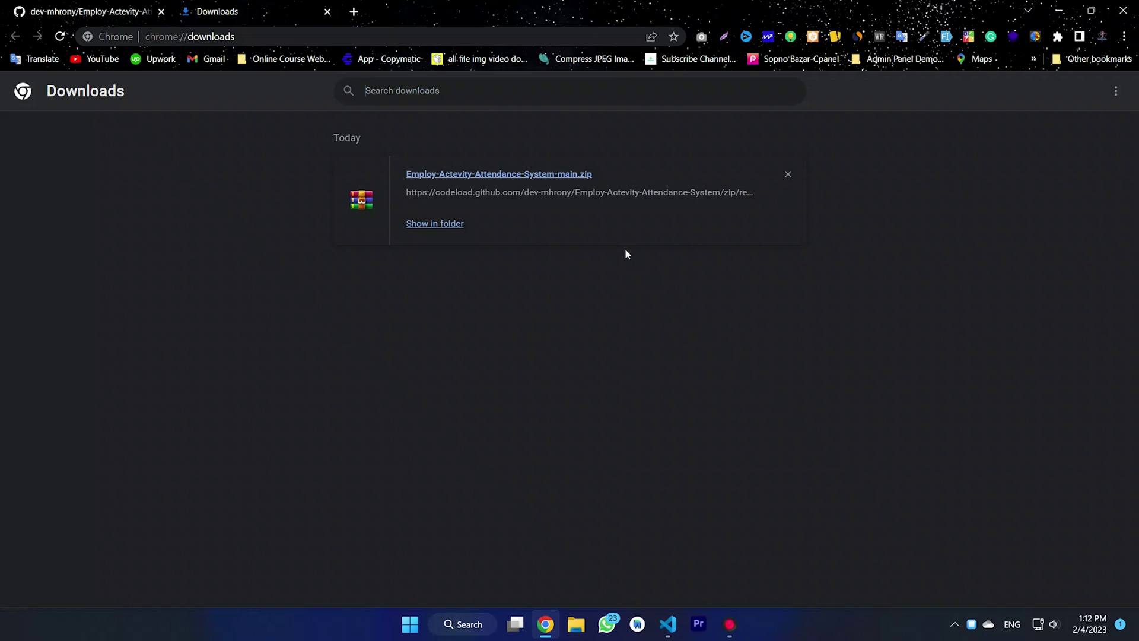
pyautogui.click(454, 224)
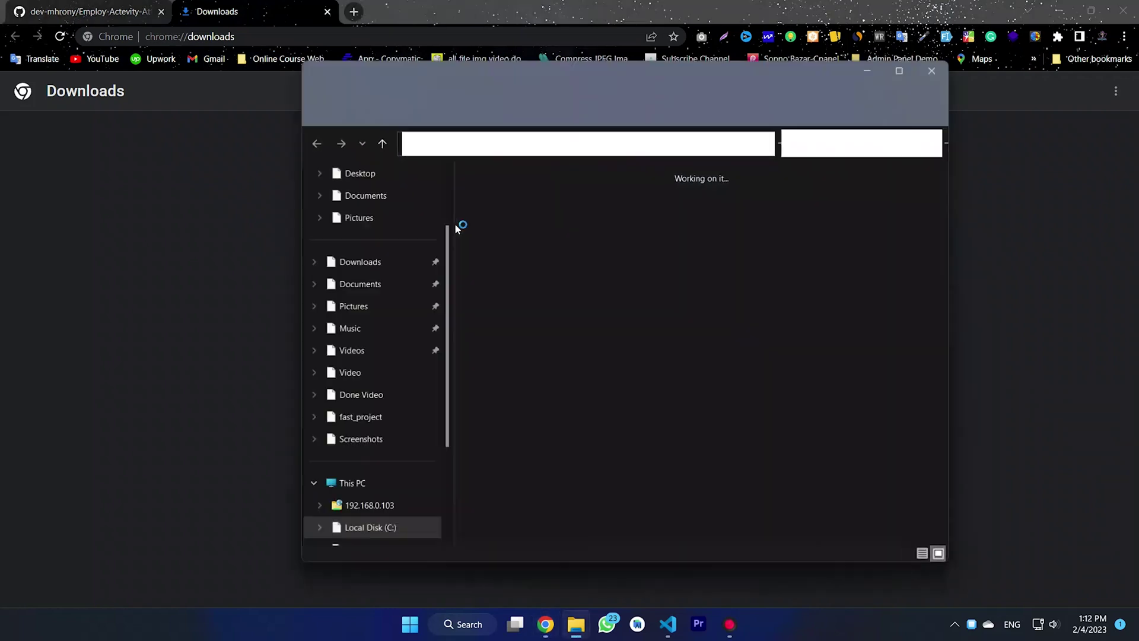
pyautogui.click(1061, 12)
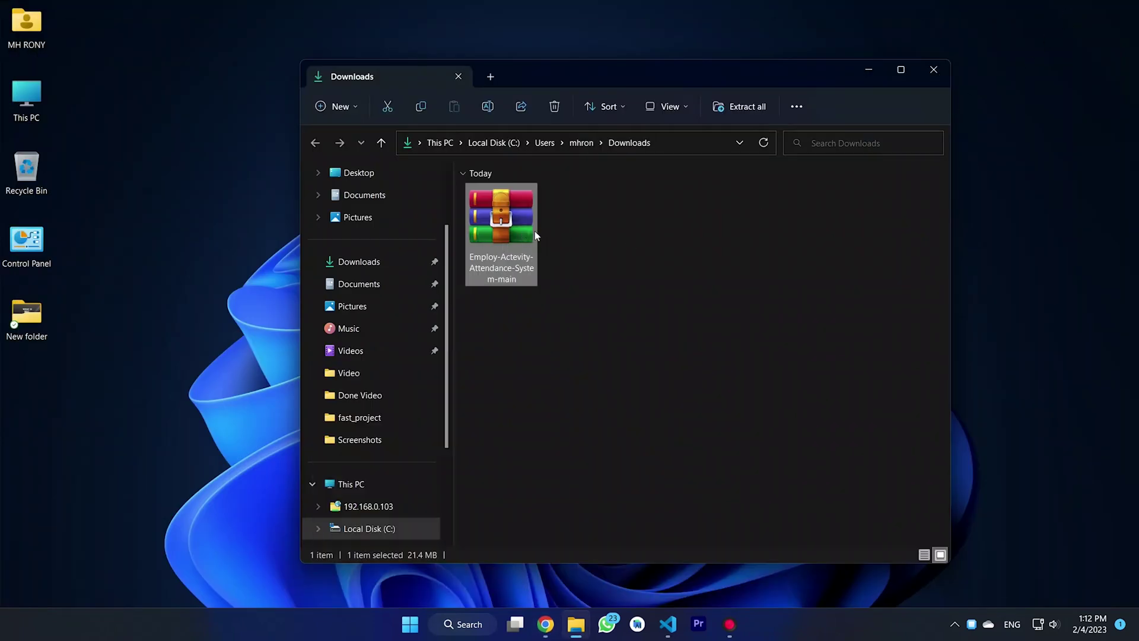
pyautogui.click(610, 281)
pyautogui.moveTo(574, 95); pyautogui.dragTo(746, 88)
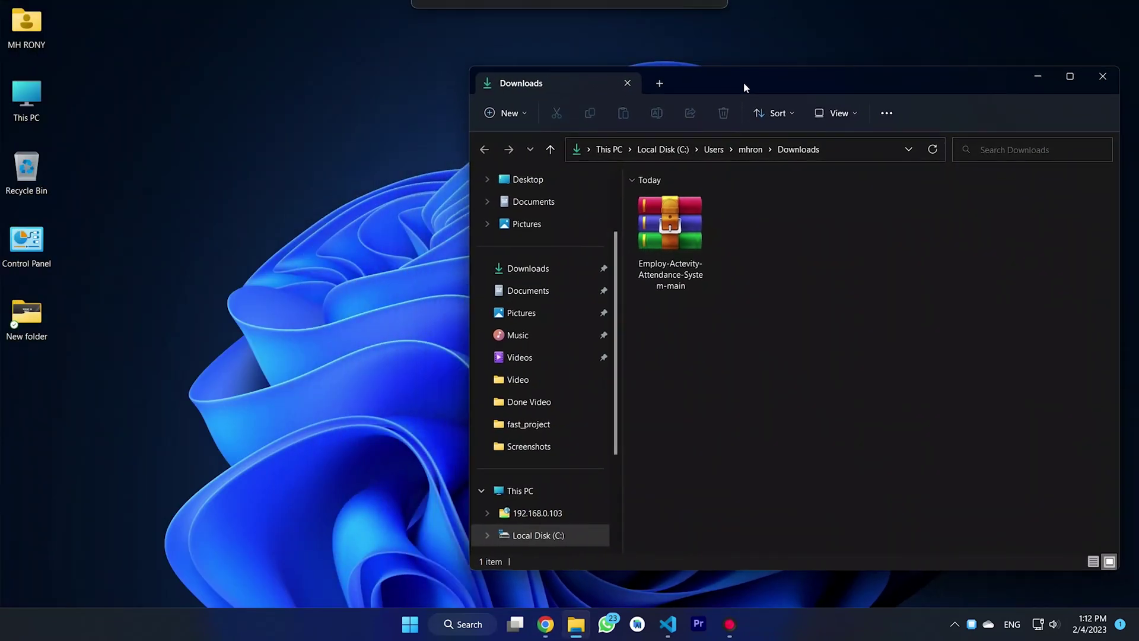
# - Open the laragon\www folder on Local Disk (C:) in a second File Explorer window
pyautogui.click(34, 100)
pyautogui.doubleClick(34, 100)
pyautogui.moveTo(359, 83); pyautogui.dragTo(478, 76)
pyautogui.doubleClick(347, 197)
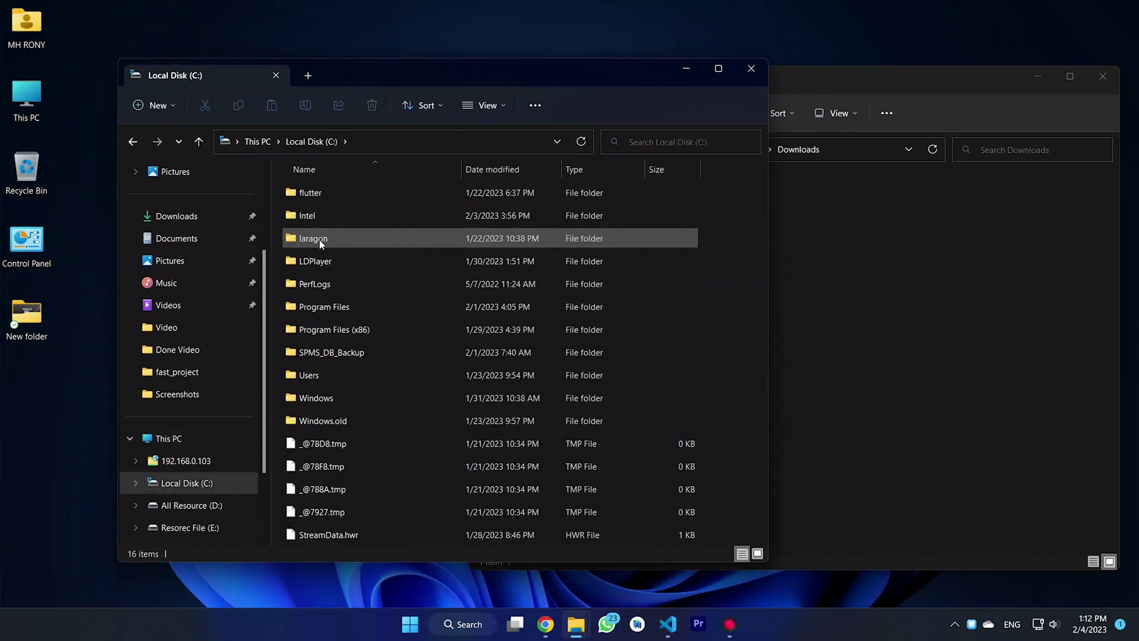
pyautogui.doubleClick(326, 240)
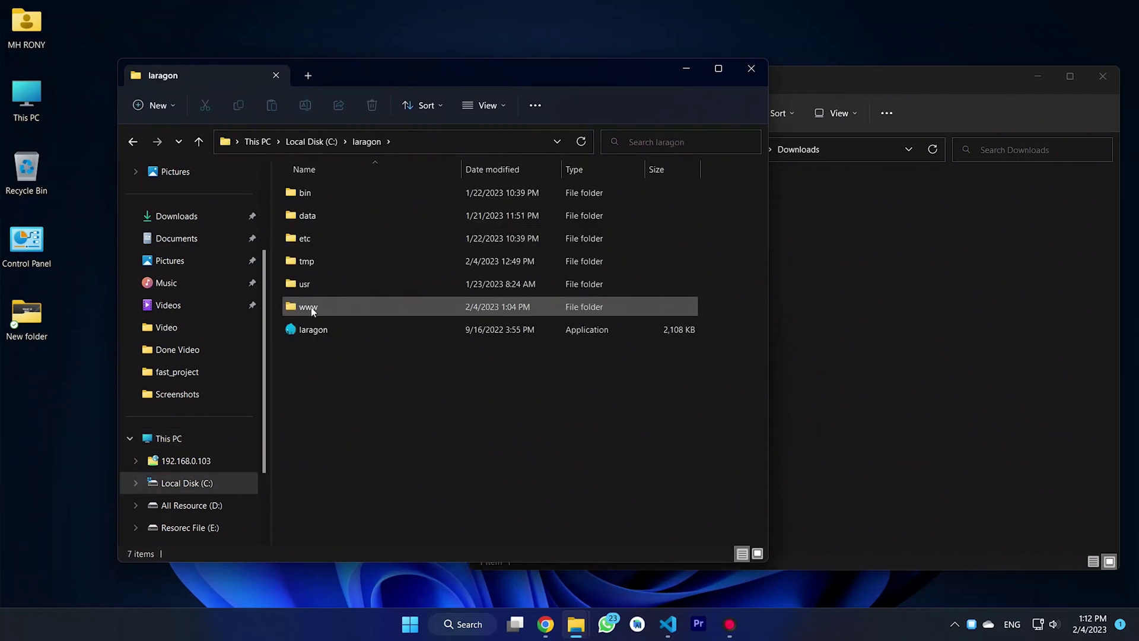
pyautogui.doubleClick(318, 307)
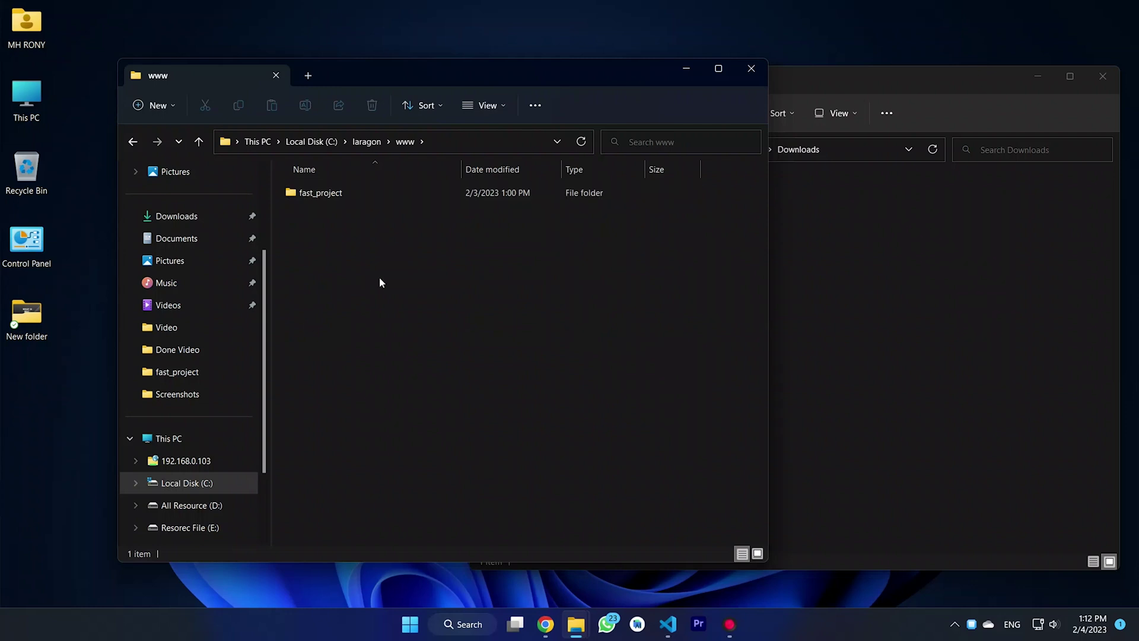
# - Open the downloaded Employ-Actevity-Attendance-System-main archive in WinRAR
pyautogui.click(840, 314)
pyautogui.click(667, 252)
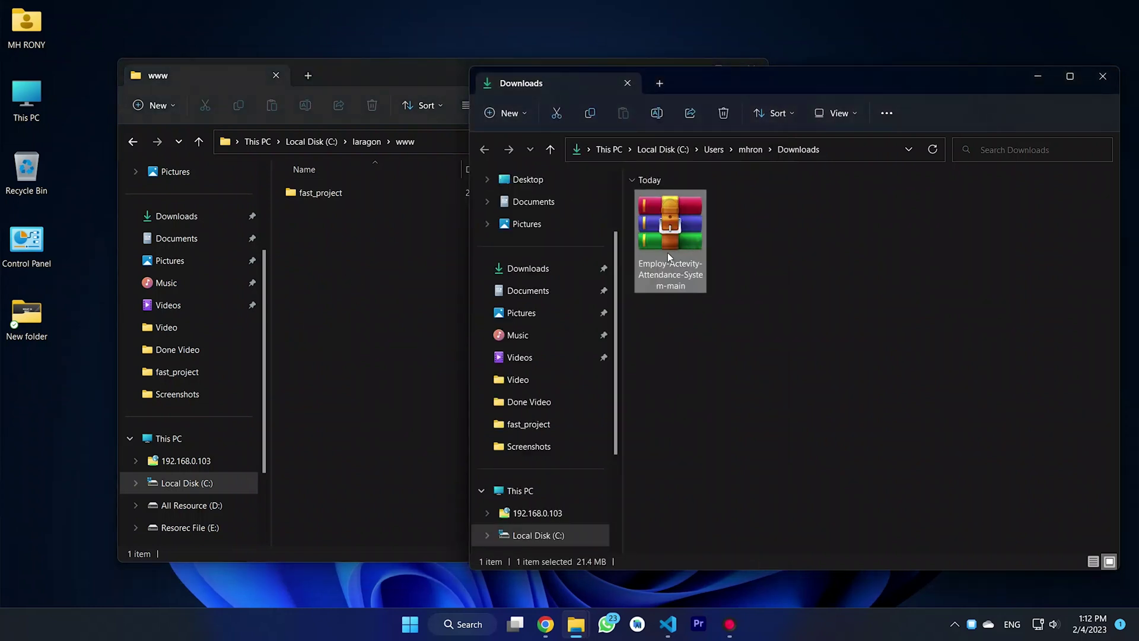
pyautogui.doubleClick(668, 252)
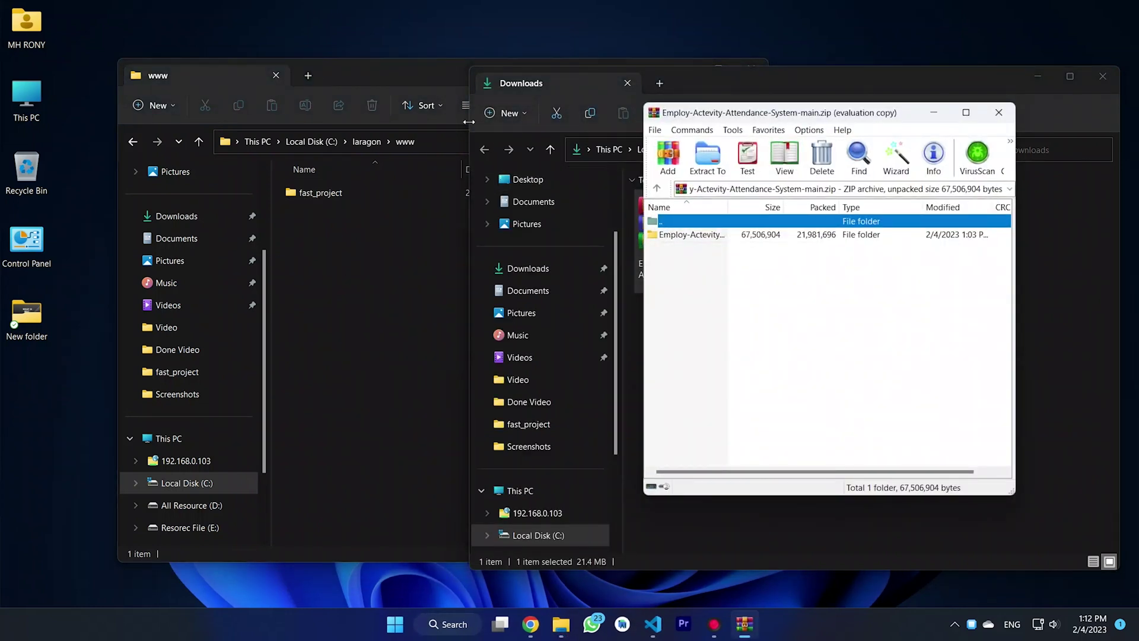
# - Extract the project folder from the archive into laragon's www folder, then close the archive window
pyautogui.moveTo(419, 73); pyautogui.dragTo(365, 76)
pyautogui.click(795, 262)
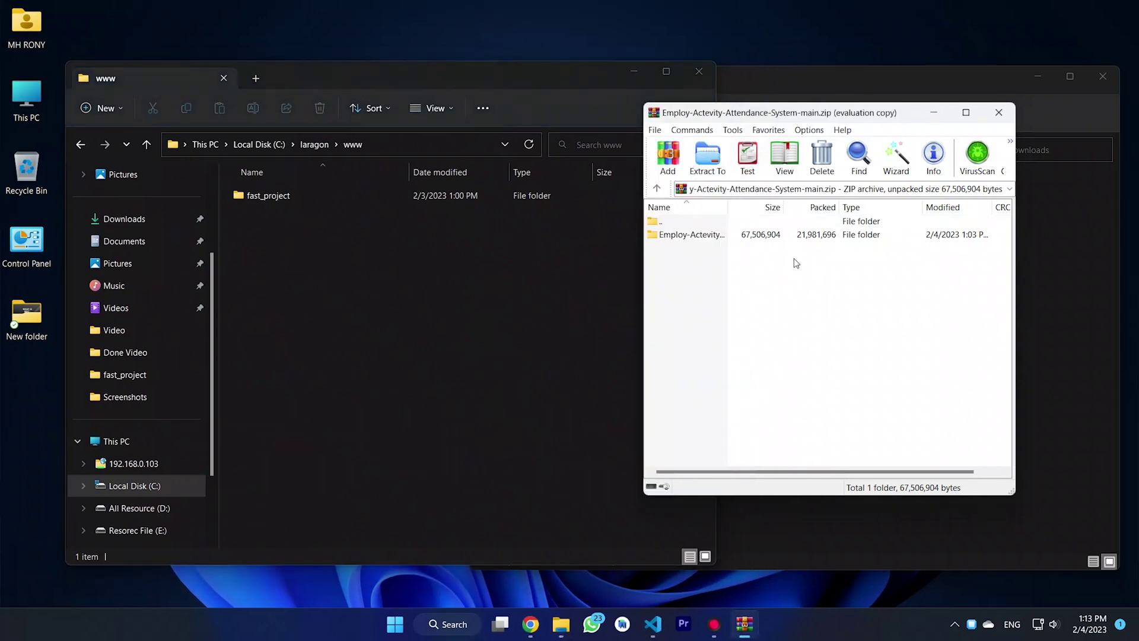
pyautogui.moveTo(684, 239); pyautogui.dragTo(646, 237)
pyautogui.moveTo(492, 256); pyautogui.dragTo(493, 258)
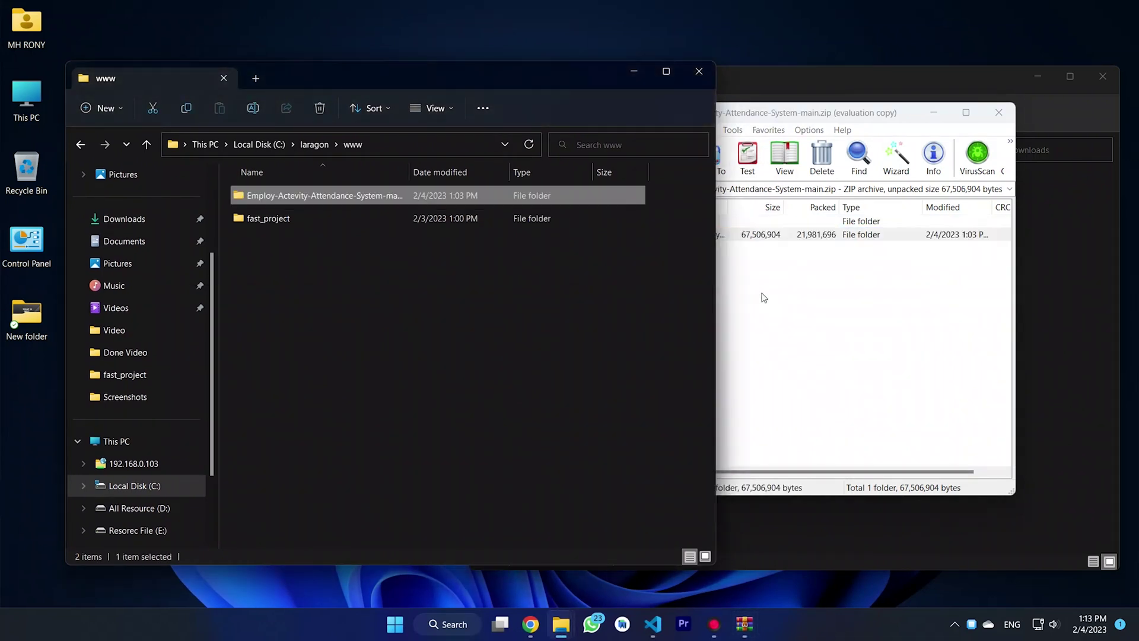
pyautogui.click(980, 113)
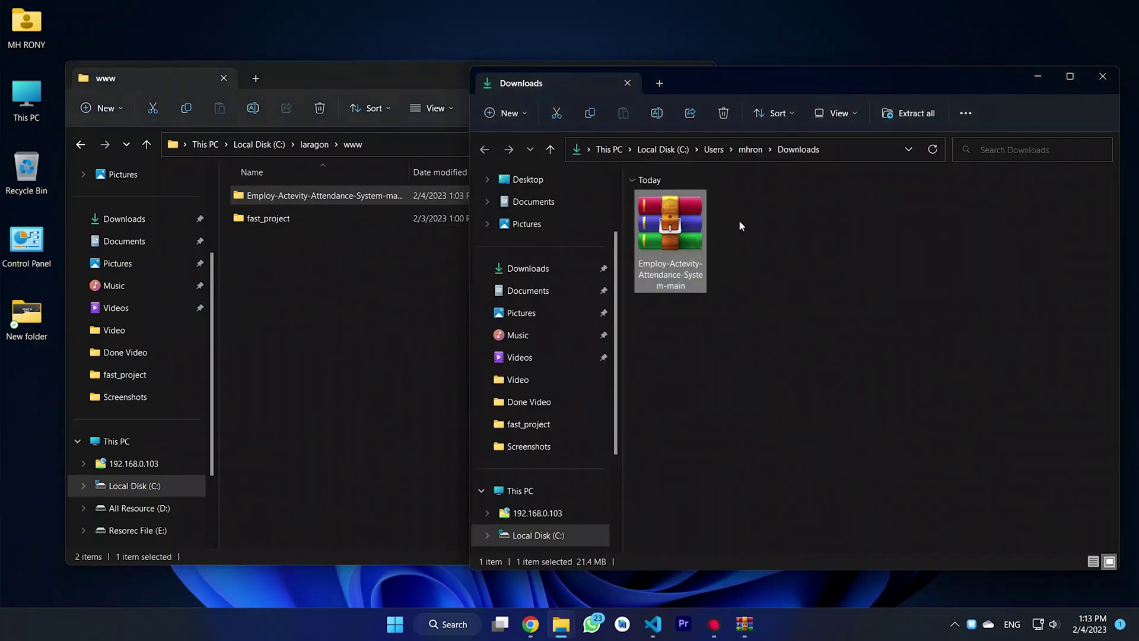
# - Close the Downloads and WinRAR windows and move the www folder window toward the middle of the desktop
pyautogui.click(1101, 75)
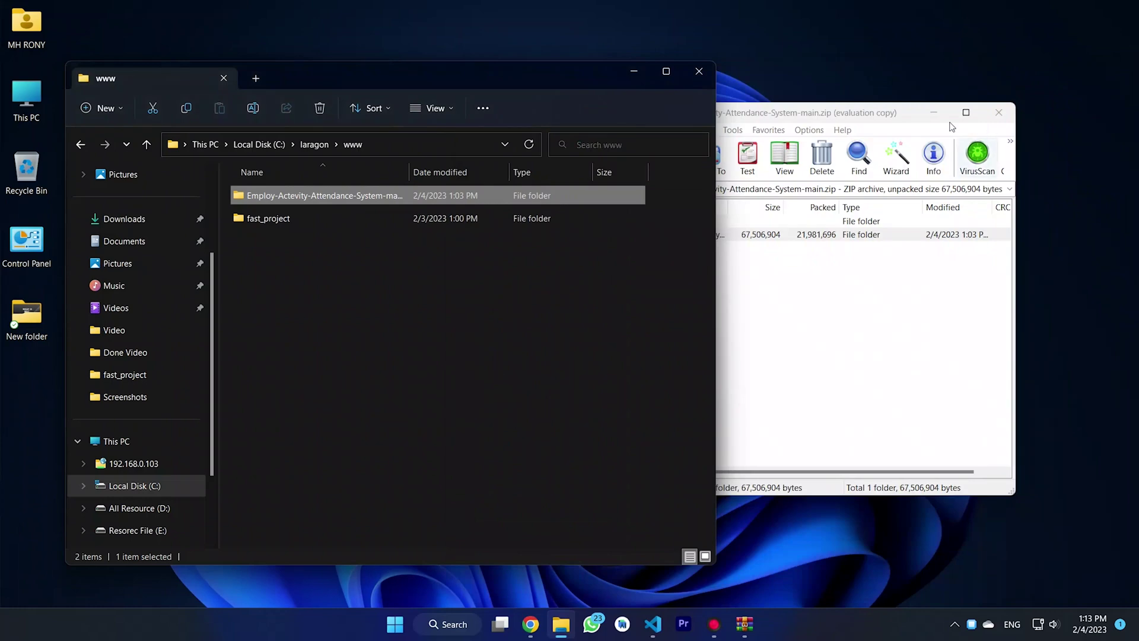
pyautogui.click(998, 113)
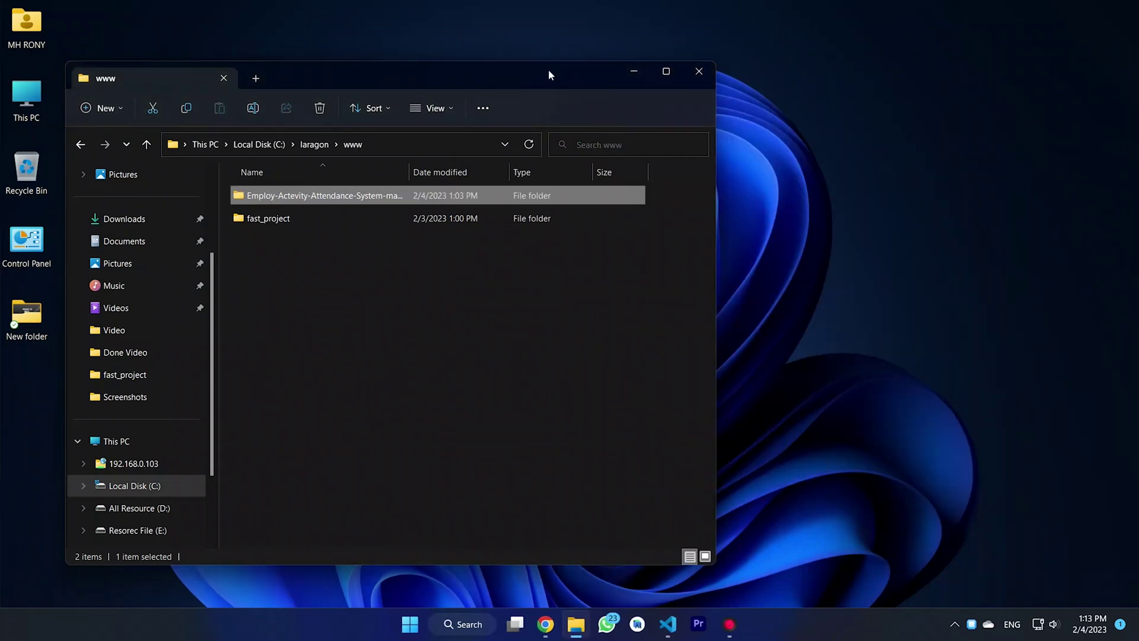
pyautogui.moveTo(548, 75); pyautogui.dragTo(719, 81)
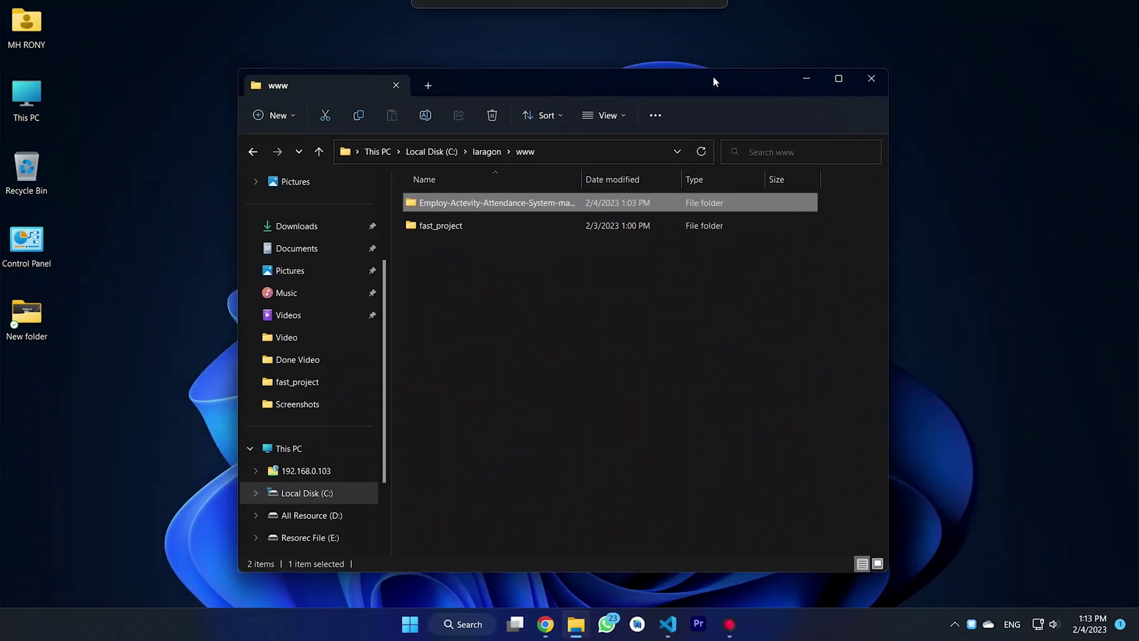
# - Open the Database folder inside the admin folder of Employ-Actevity-Attendance-System-main
pyautogui.doubleClick(493, 206)
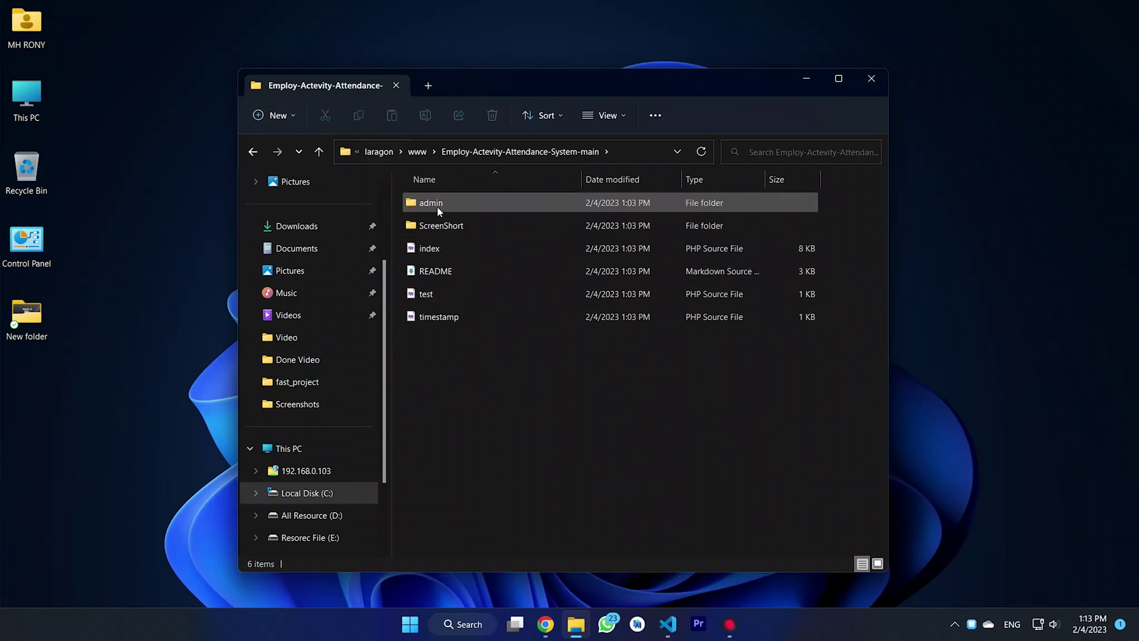
pyautogui.click(422, 320)
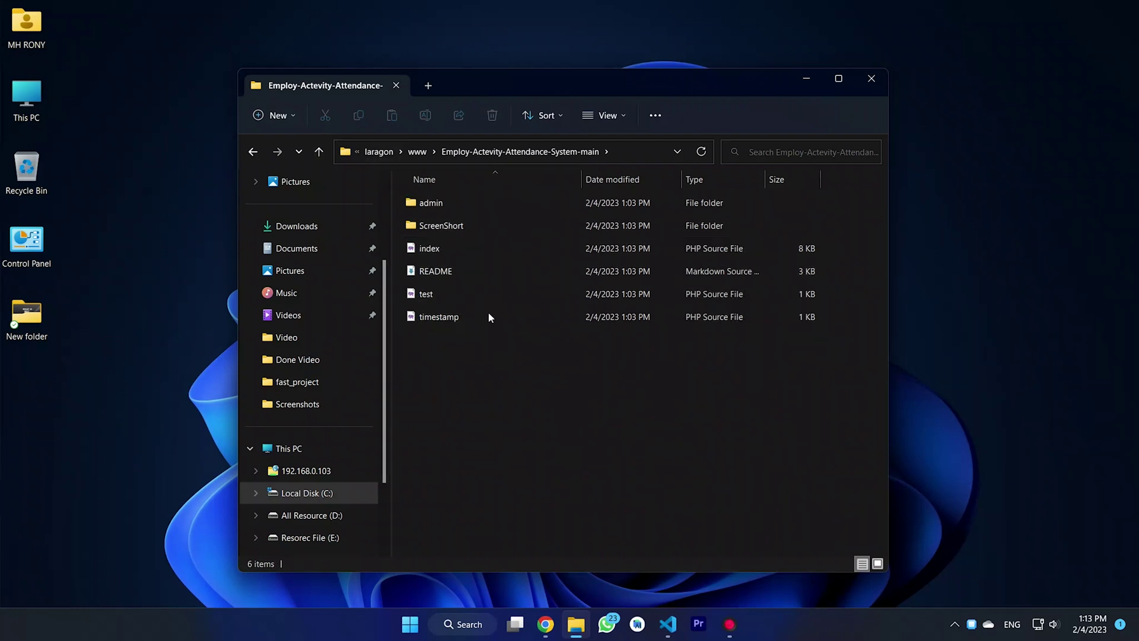
pyautogui.doubleClick(455, 211)
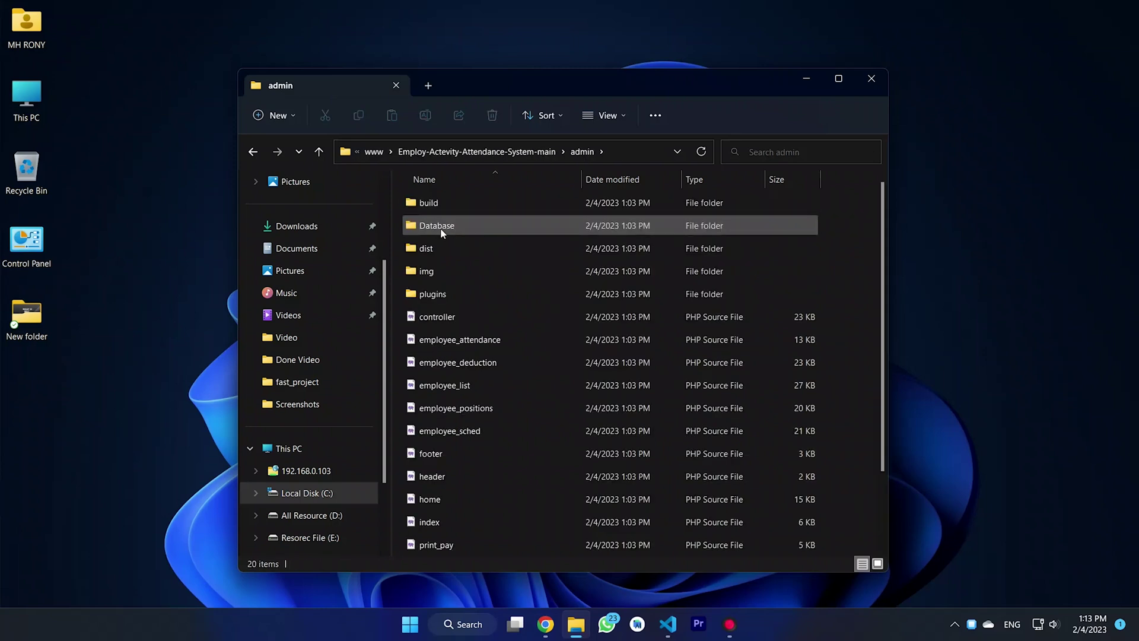
pyautogui.doubleClick(457, 229)
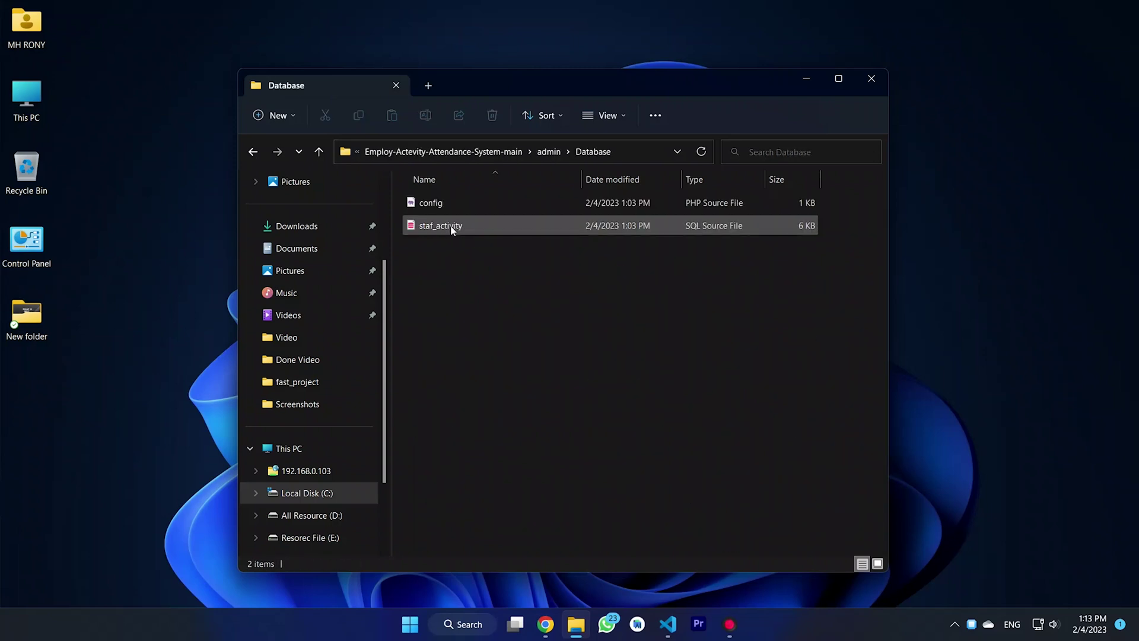
# - Copy the name of the staf_activity SQL file without renaming it
pyautogui.click(452, 229)
pyautogui.click(453, 225)
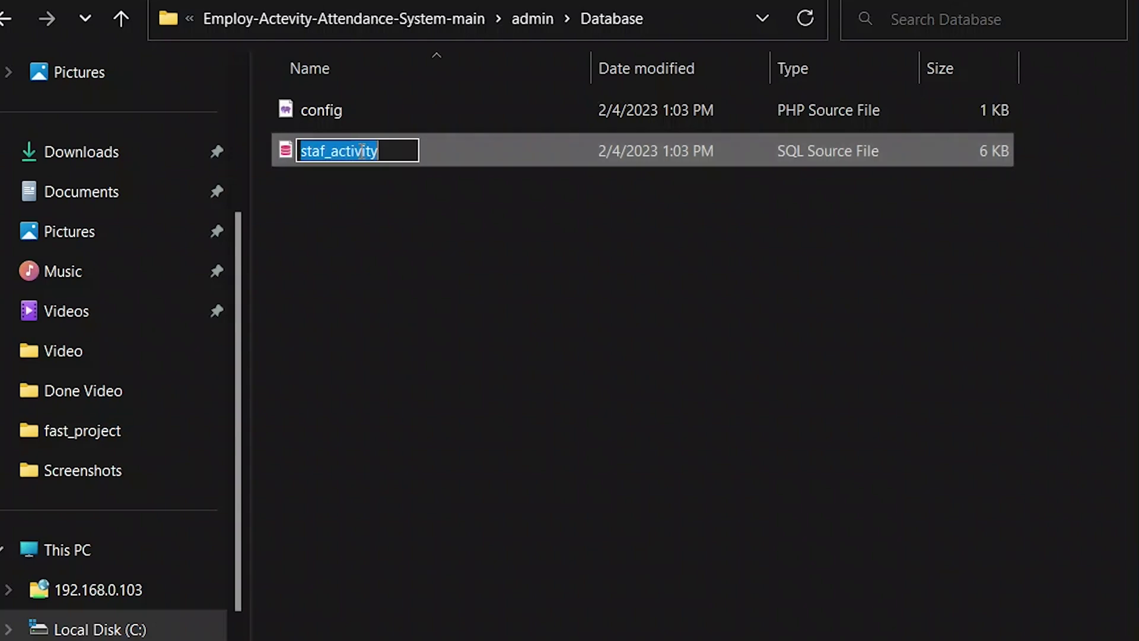
pyautogui.rightClick(383, 153)
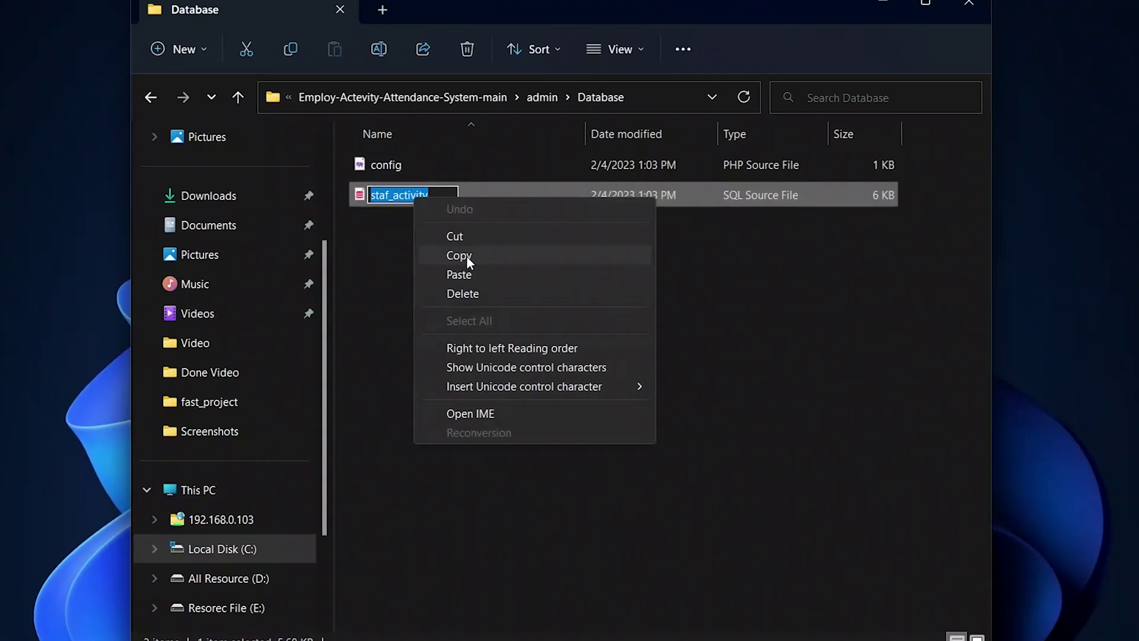
pyautogui.click(423, 233)
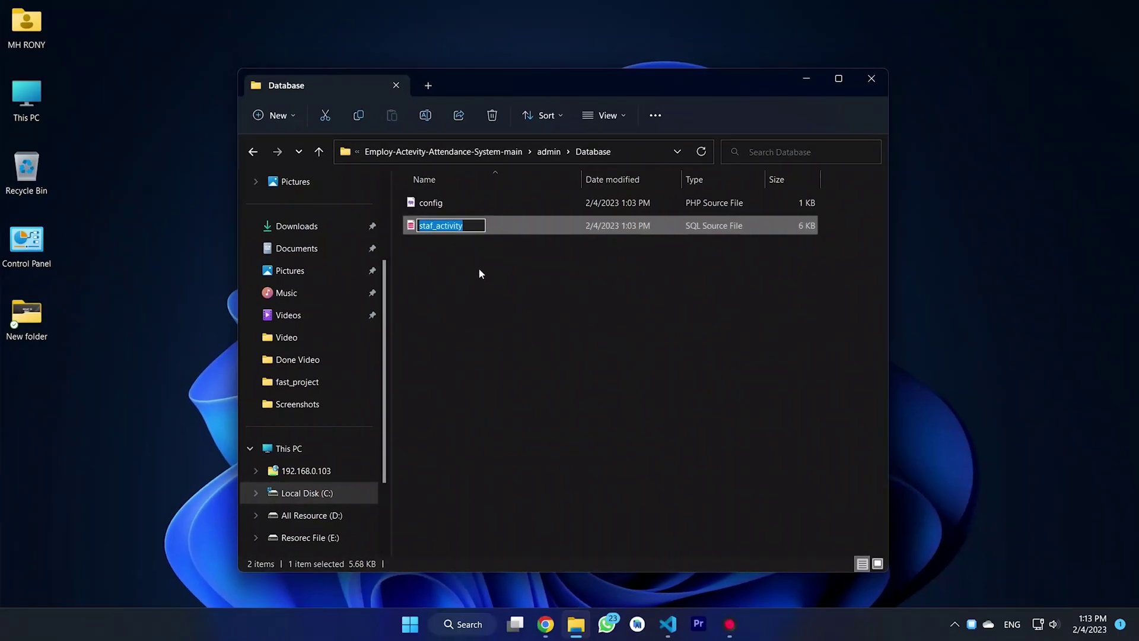
# - Switch to Chrome and open localhost/phpmyadmin in a new tab
pyautogui.click(545, 622)
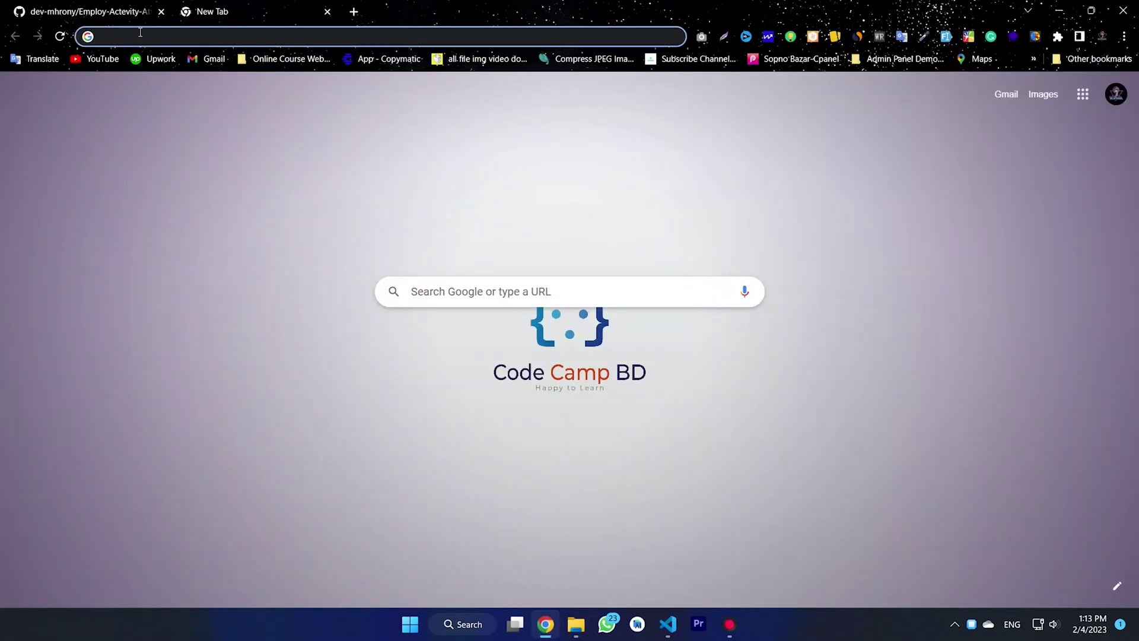
pyautogui.write('localhos')
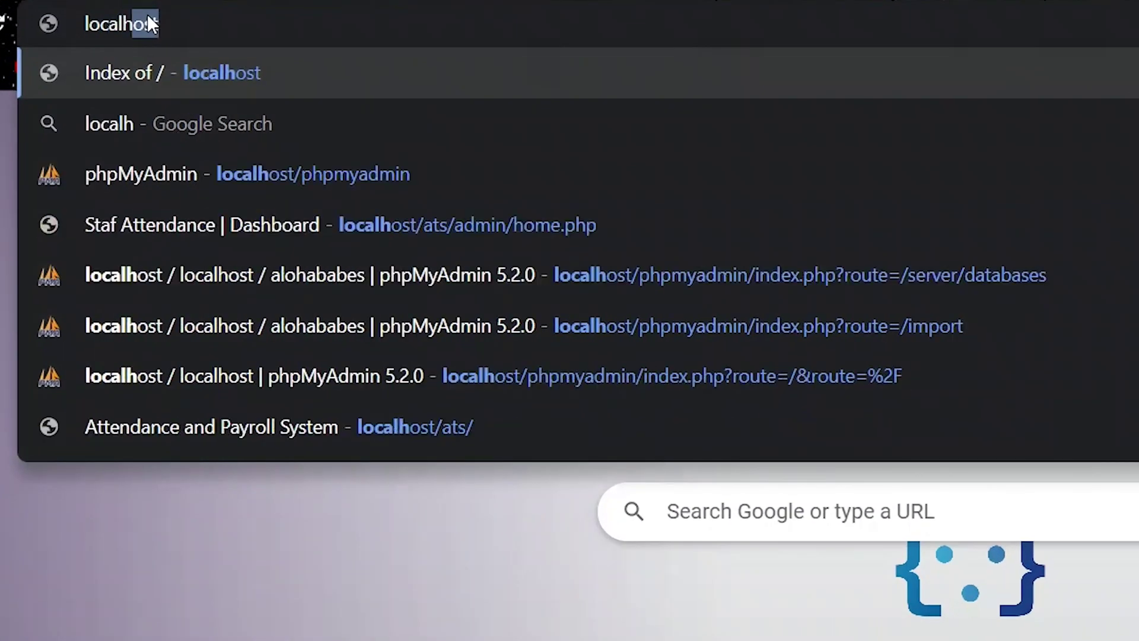
pyautogui.write('t/')
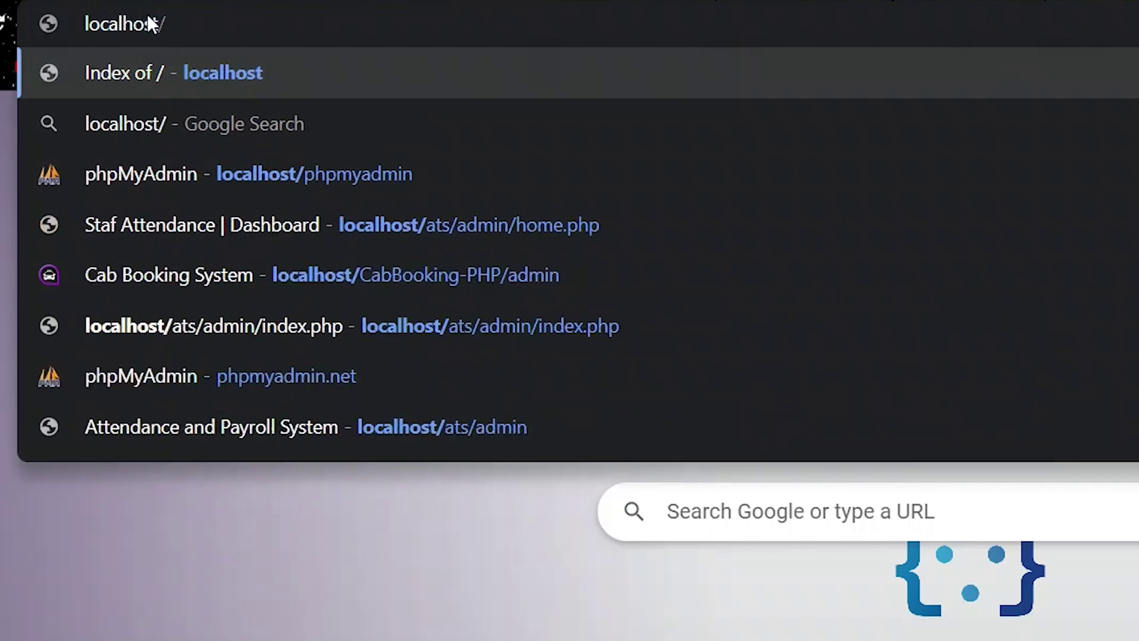
pyautogui.write('phpmy')
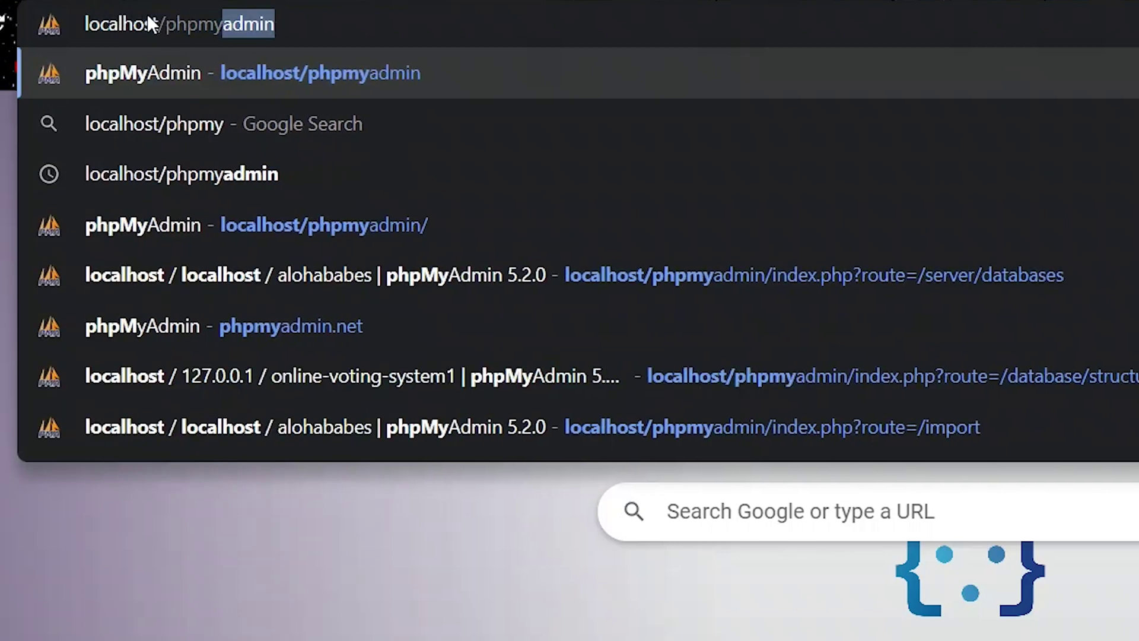
pyautogui.write('admin')
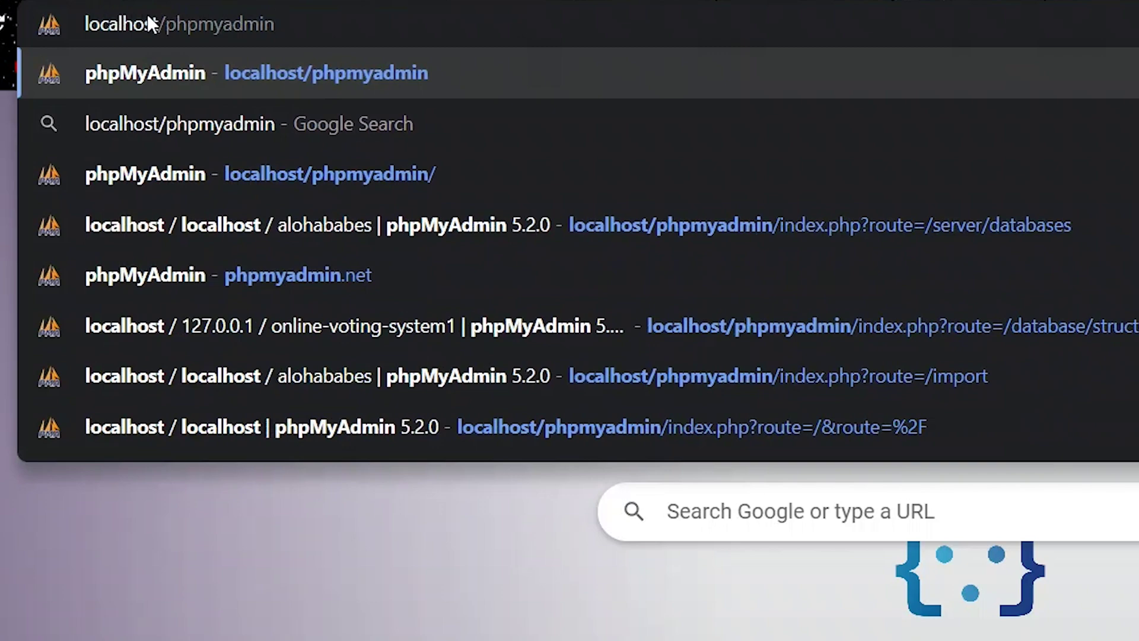
pyautogui.tripleClick(254, 25)
pyautogui.click(309, 23)
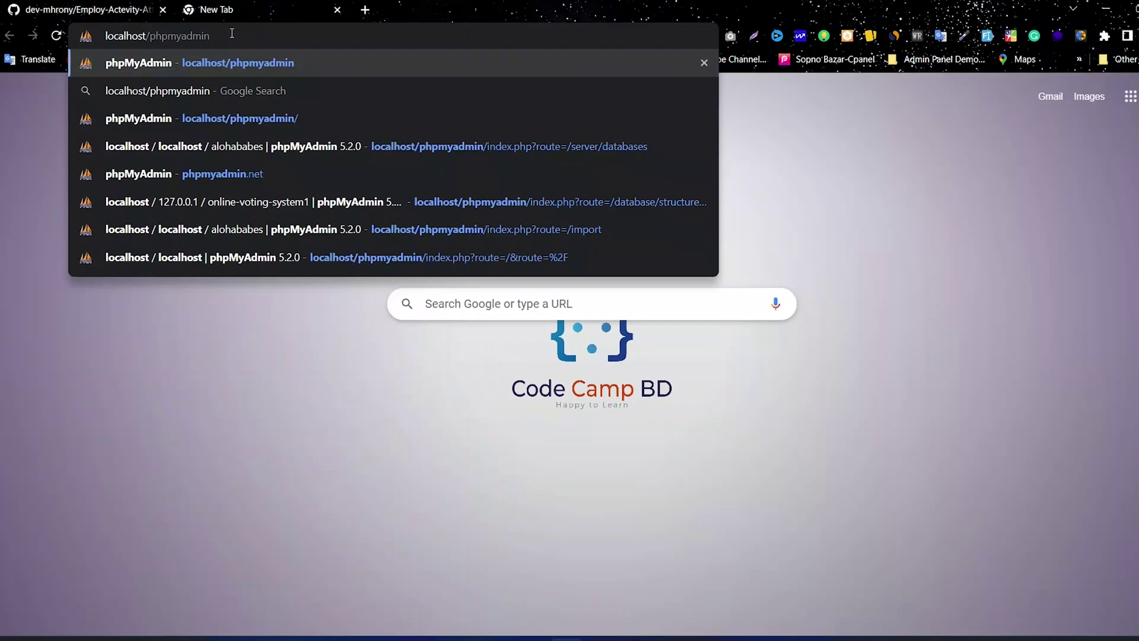
pyautogui.click(358, 71)
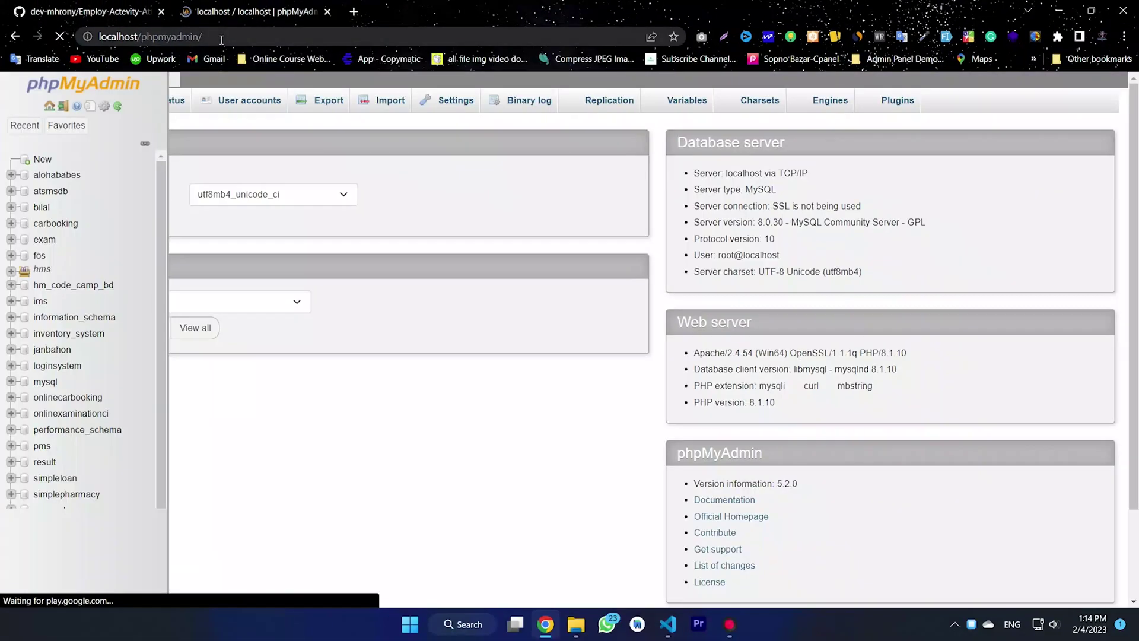
# - Create a new database named staf_activity in phpMyAdmin, using the copied file name
pyautogui.click(43, 162)
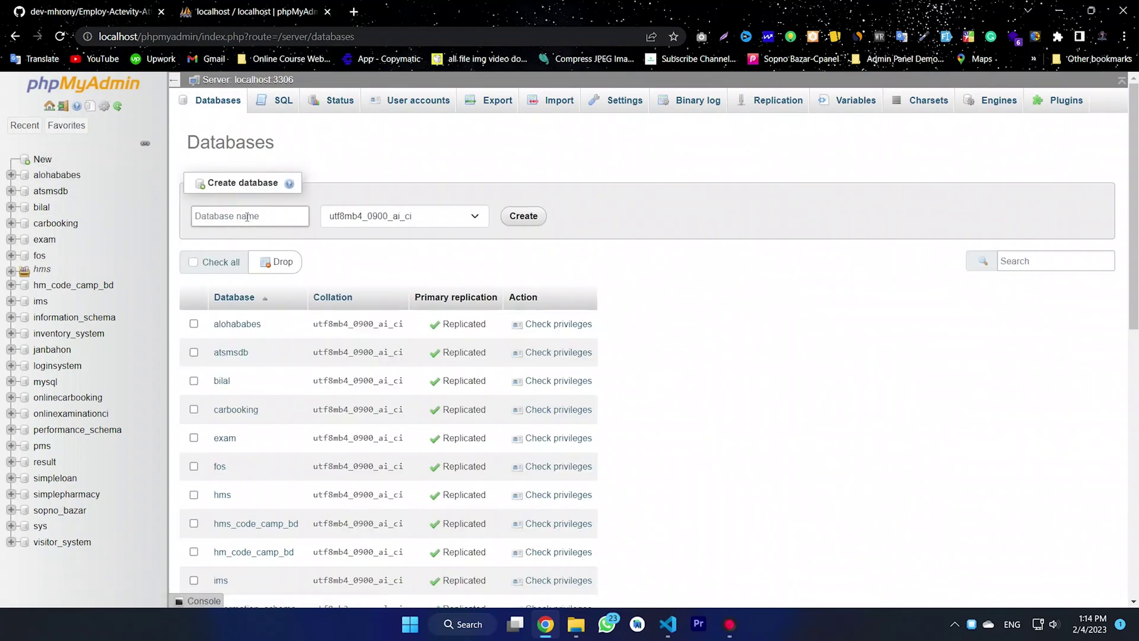
pyautogui.click(246, 217)
pyautogui.rightClick(247, 217)
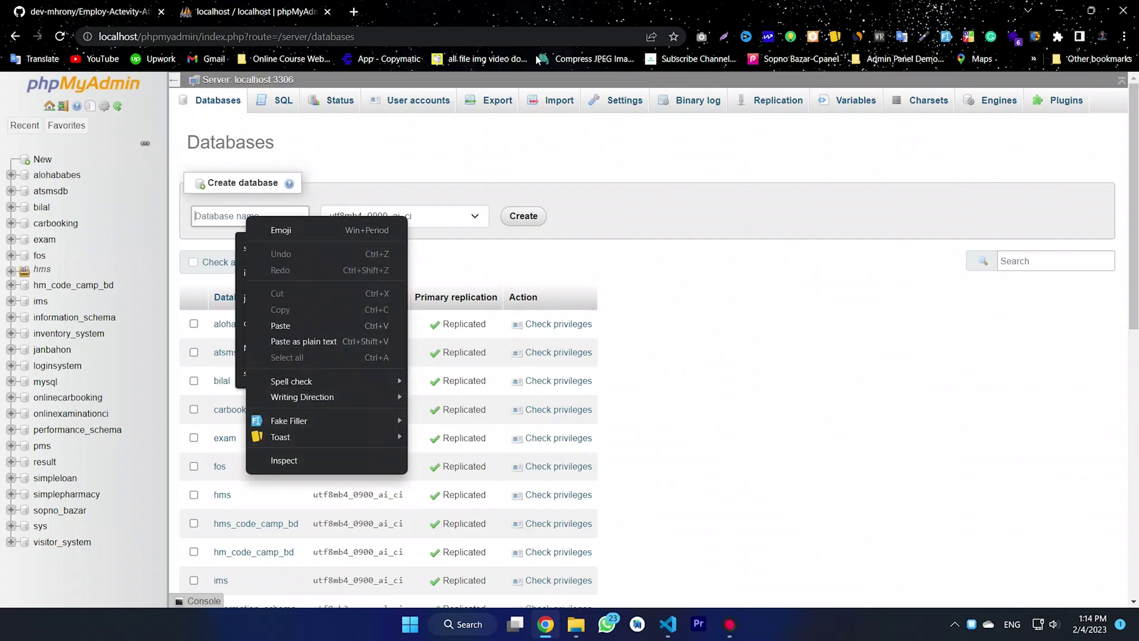
pyautogui.click(233, 212)
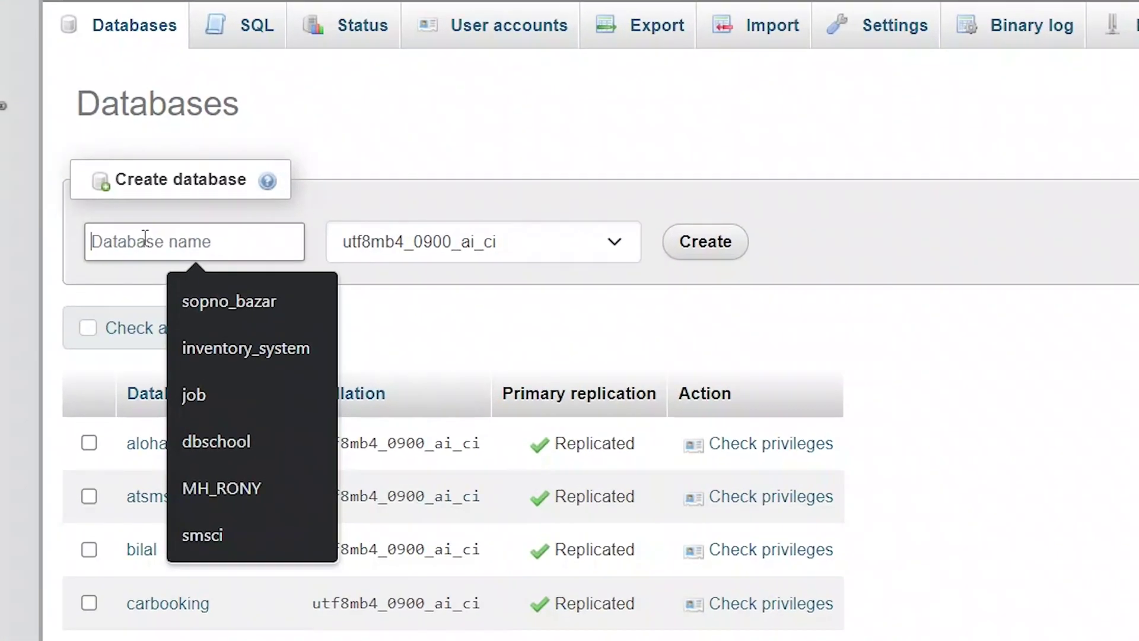
pyautogui.write('staf_activity')
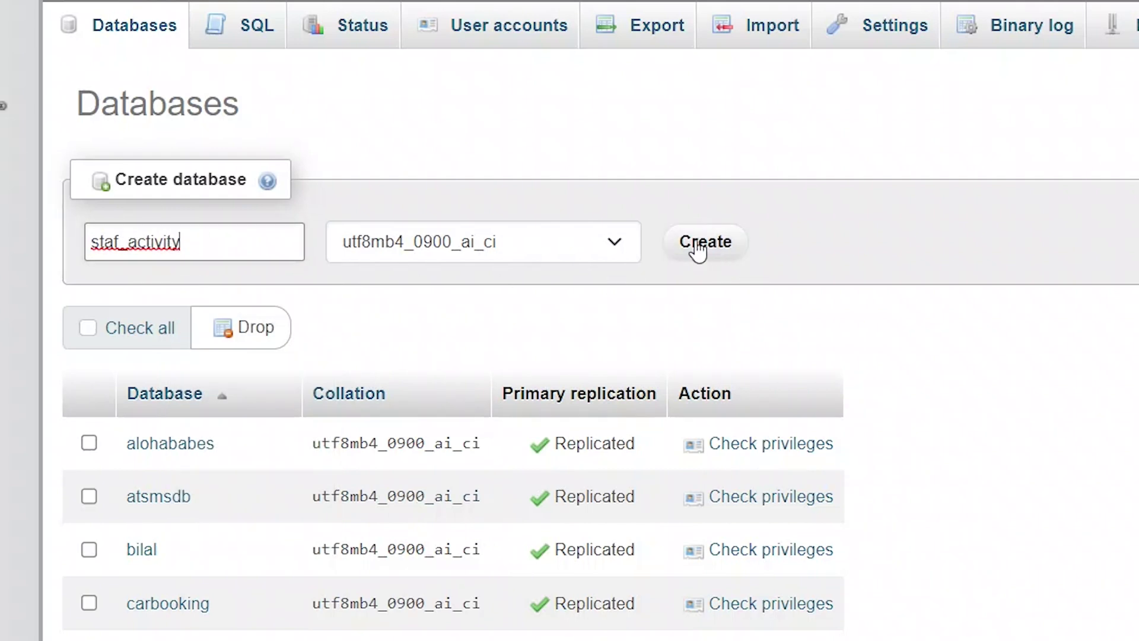
pyautogui.click(698, 249)
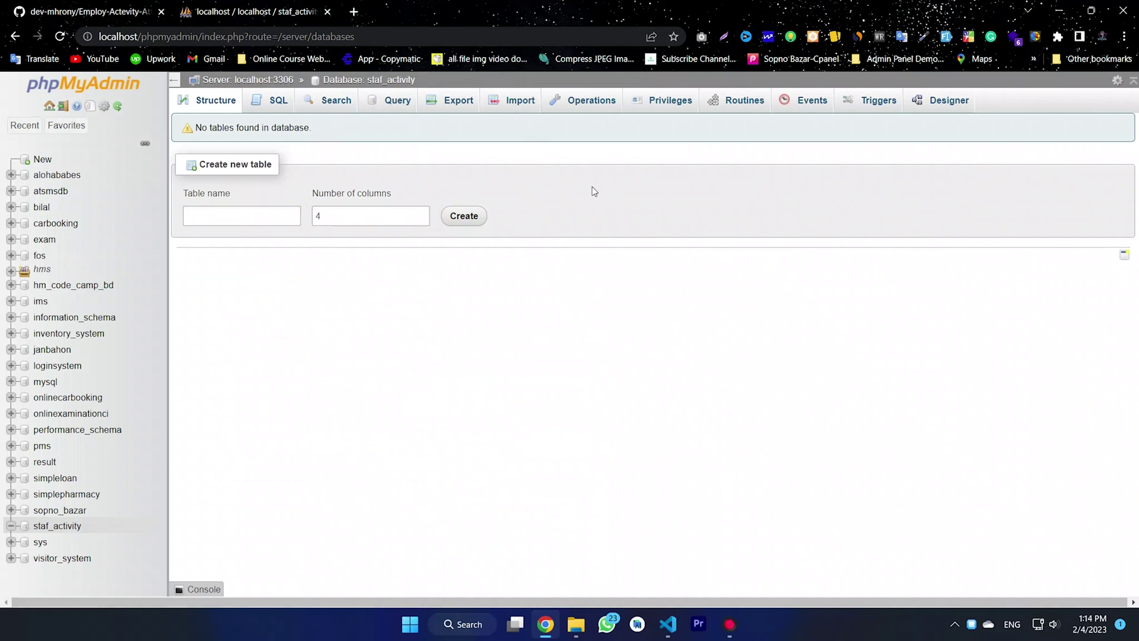
# - Open the import page for the staf_activity database and bring up the chooser for the file to import
pyautogui.click(54, 526)
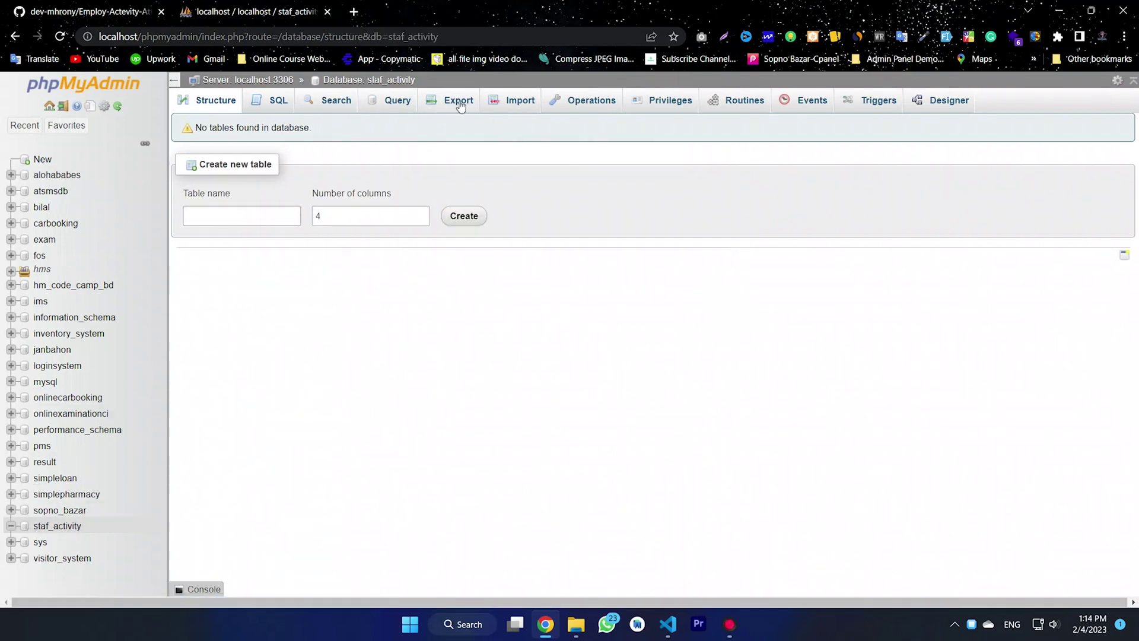
pyautogui.click(502, 105)
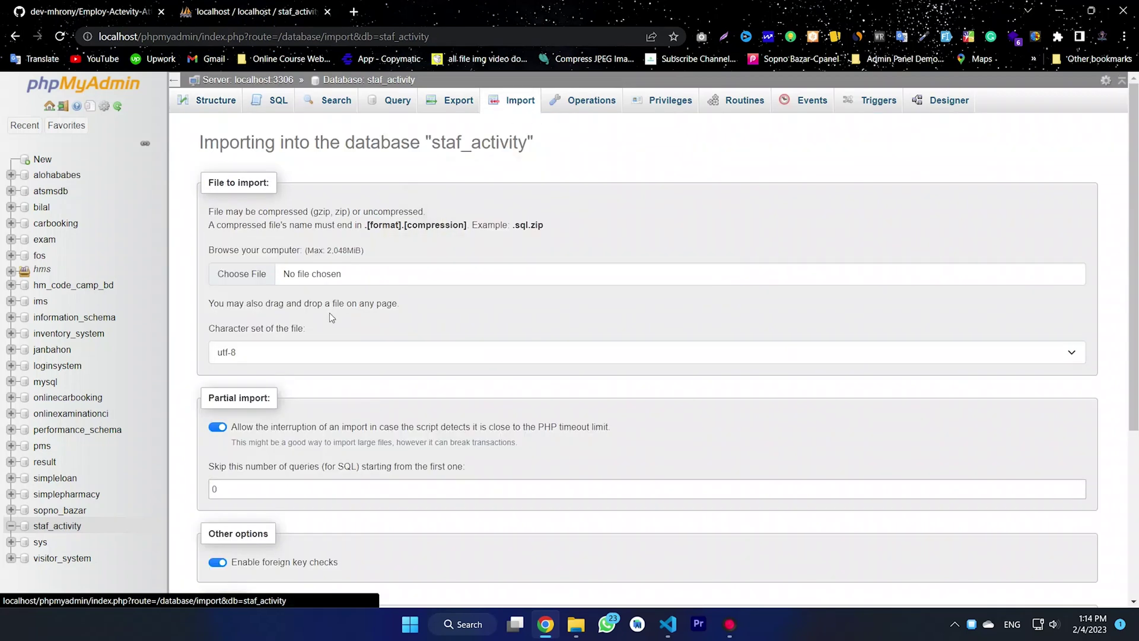
pyautogui.click(242, 273)
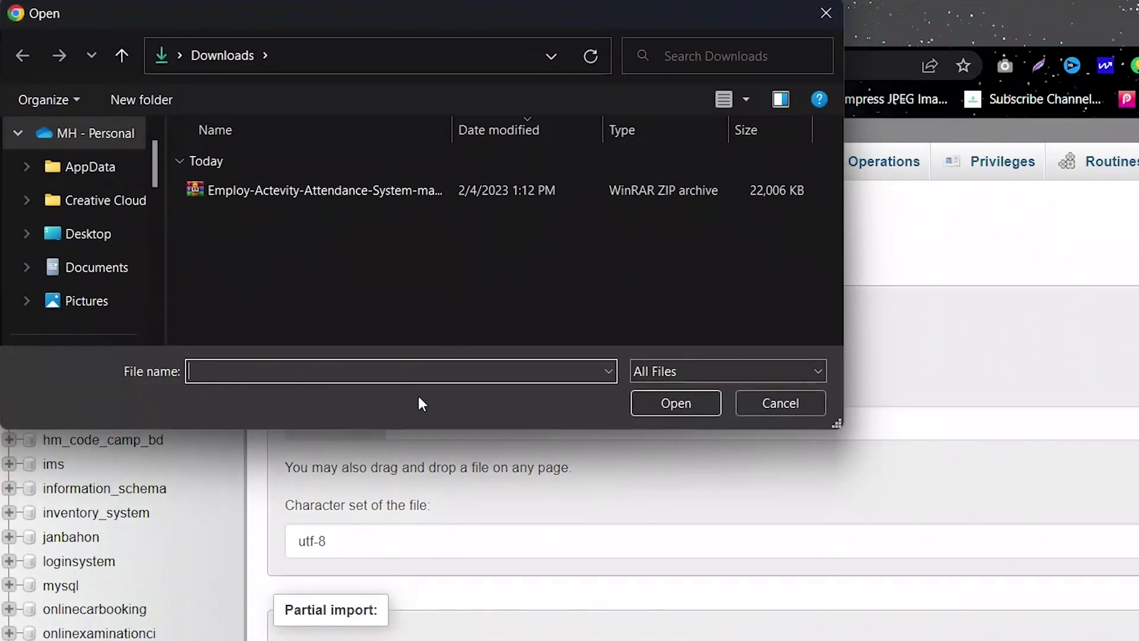
# - Browse to the laragon\www folder on Local Disk (C:) in the file chooser
pyautogui.scroll(-2, 89, 249)
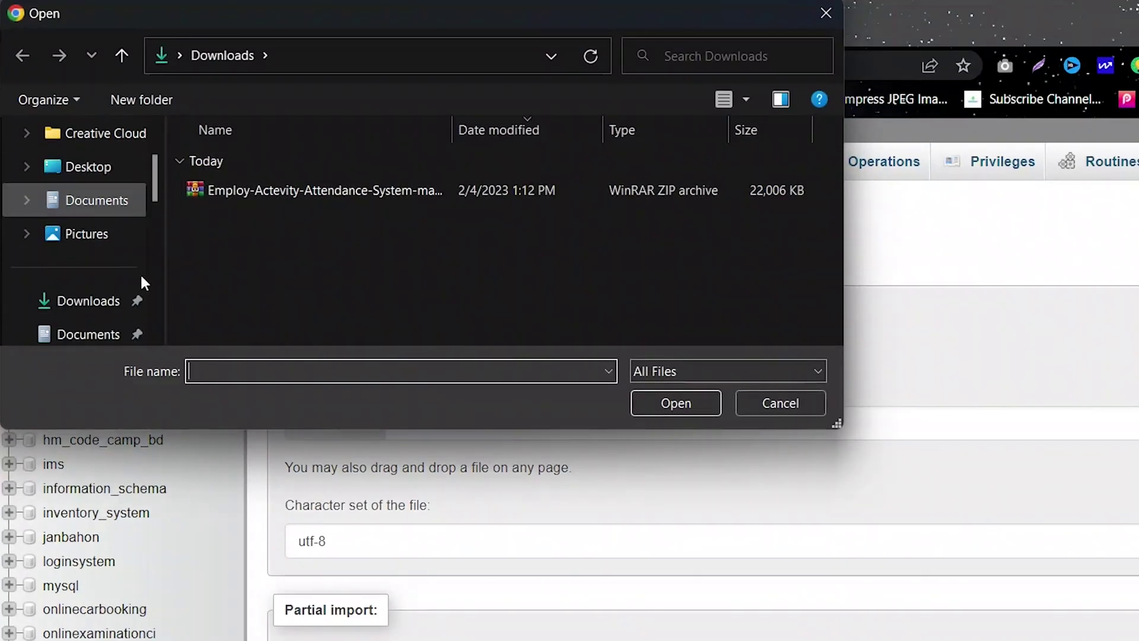
pyautogui.moveTo(158, 191); pyautogui.dragTo(165, 265)
pyautogui.scroll(-2, 161, 264)
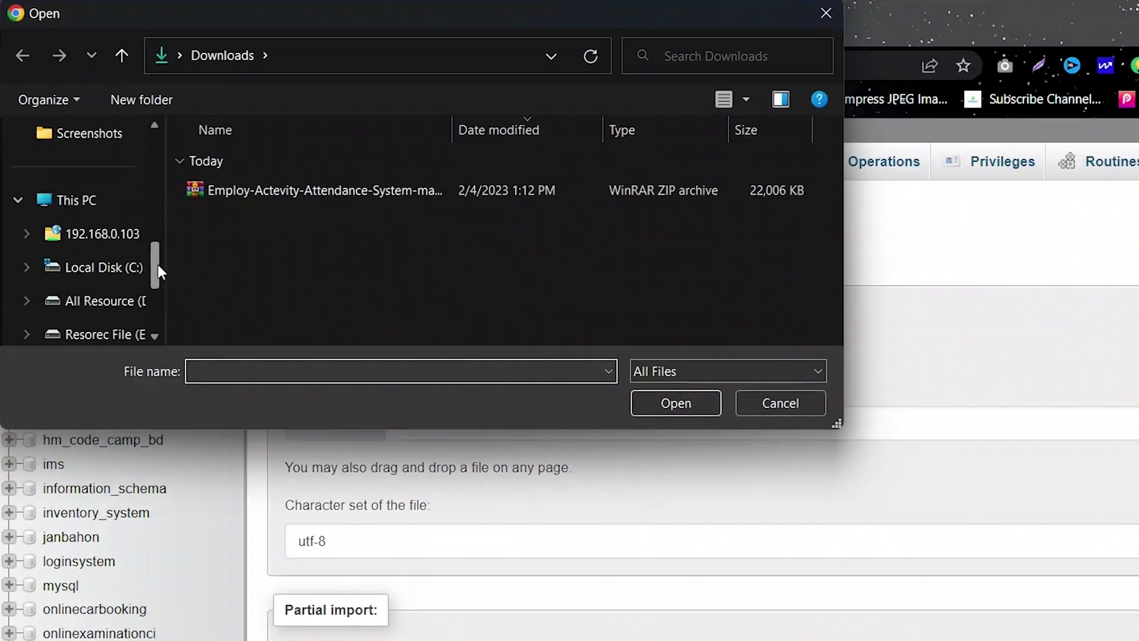
pyautogui.click(86, 270)
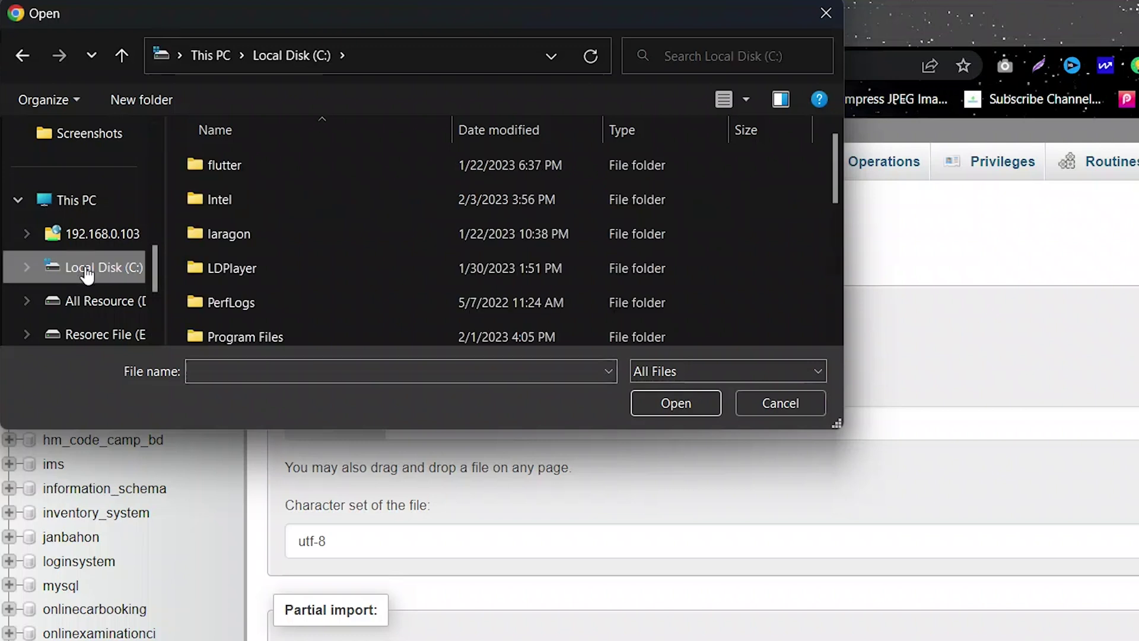
pyautogui.doubleClick(238, 236)
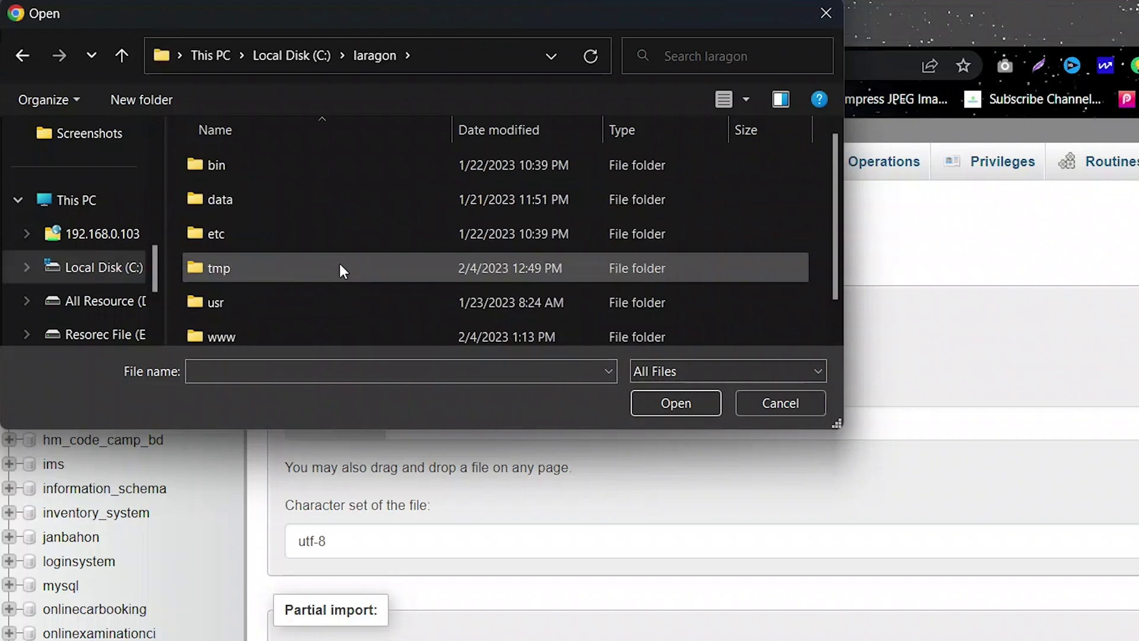
pyautogui.moveTo(834, 240); pyautogui.dragTo(816, 282)
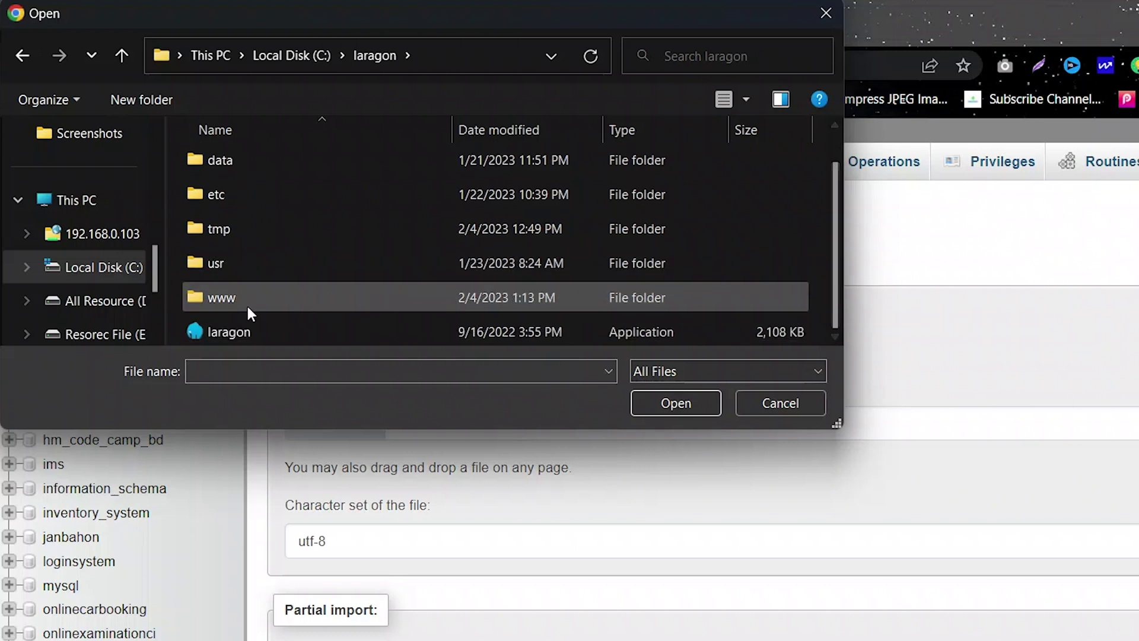
pyautogui.doubleClick(250, 289)
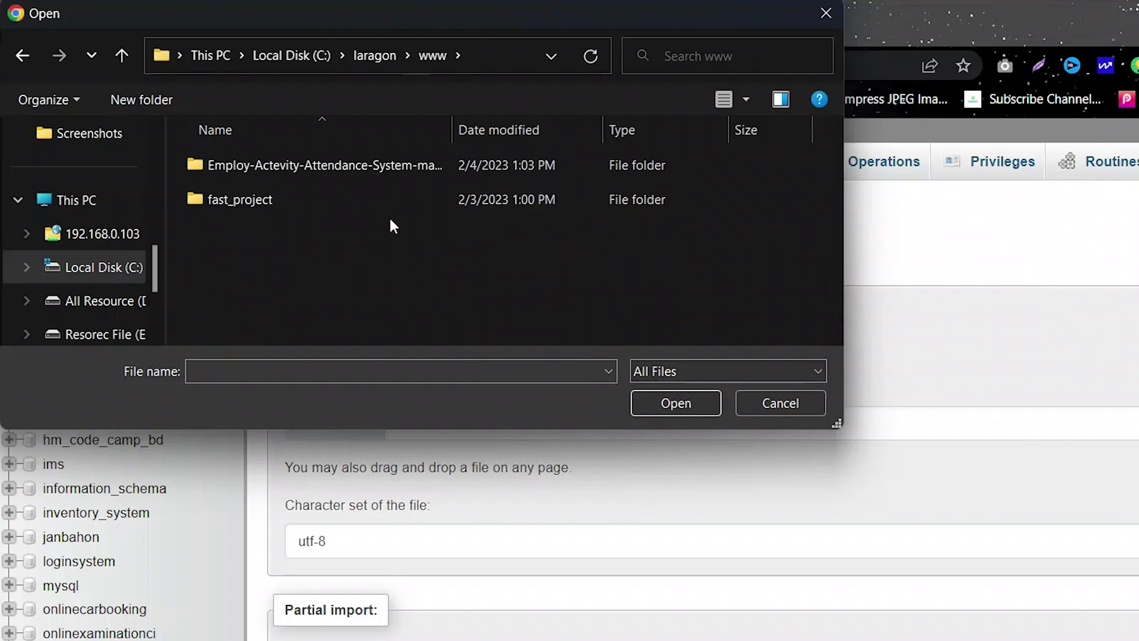
# - Choose the staf_activity SQL file from the project's admin\Database folder and import it into the staf_activity database
pyautogui.doubleClick(269, 166)
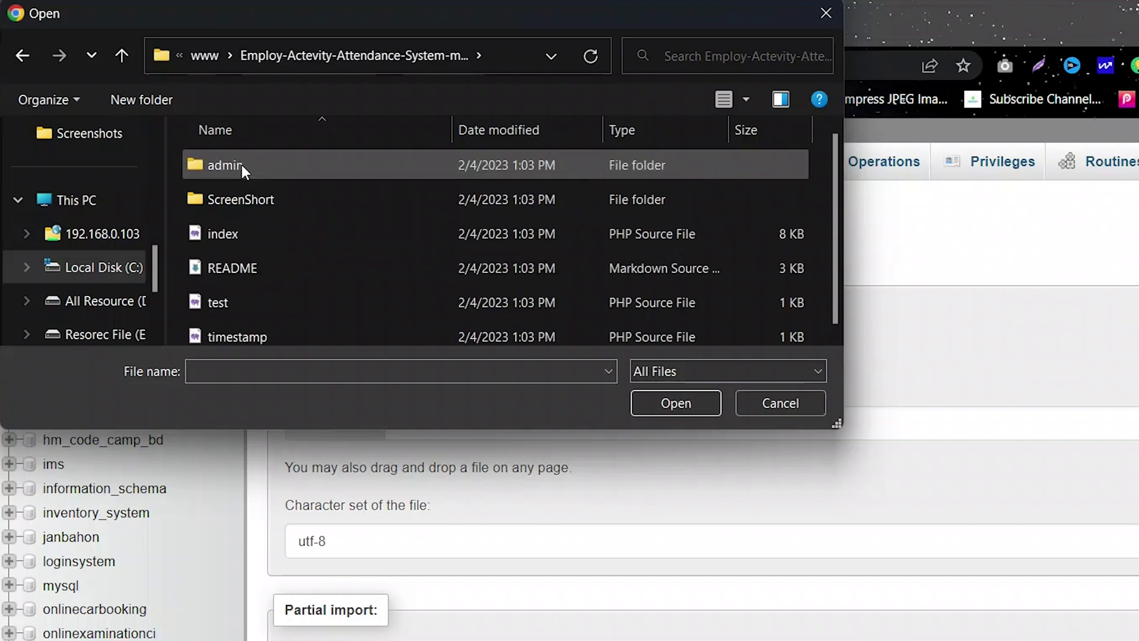
pyautogui.doubleClick(241, 165)
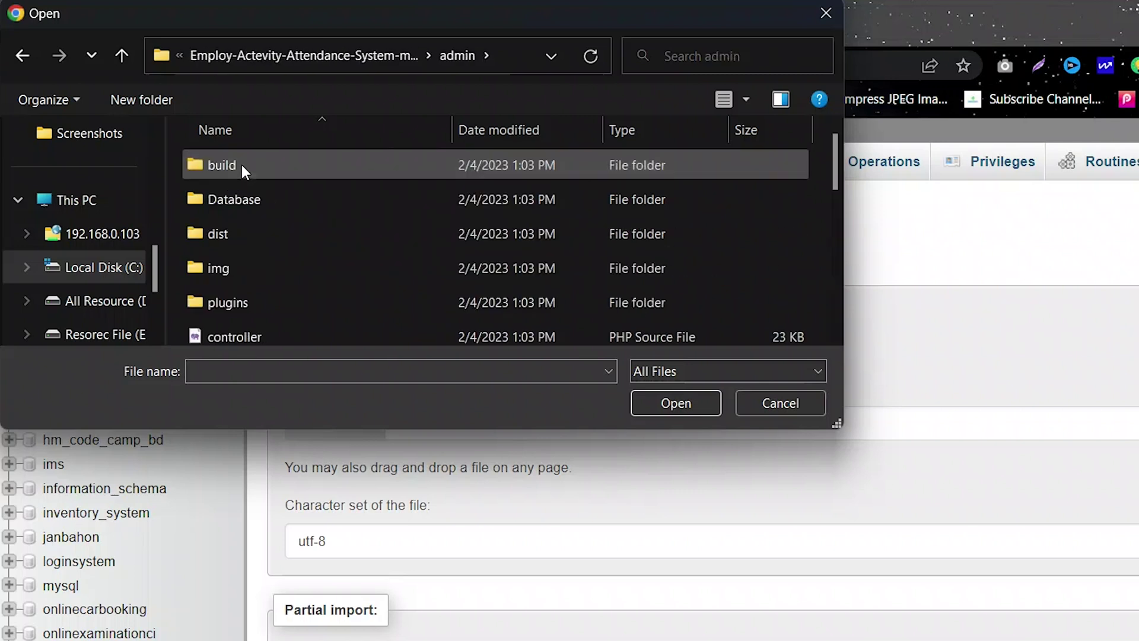
pyautogui.doubleClick(252, 202)
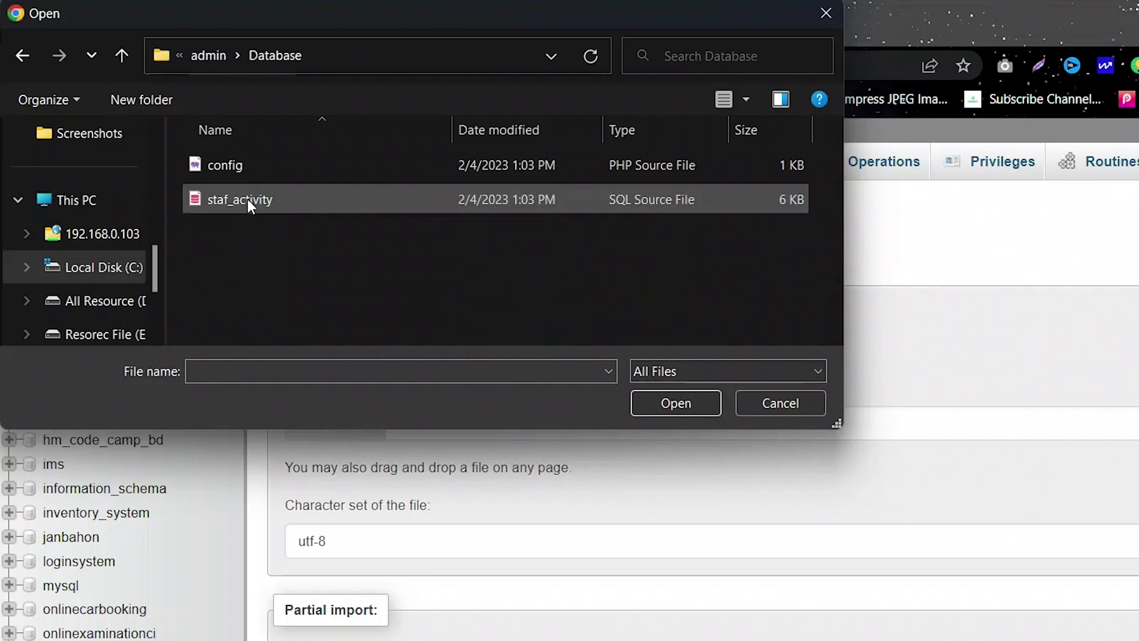
pyautogui.click(248, 199)
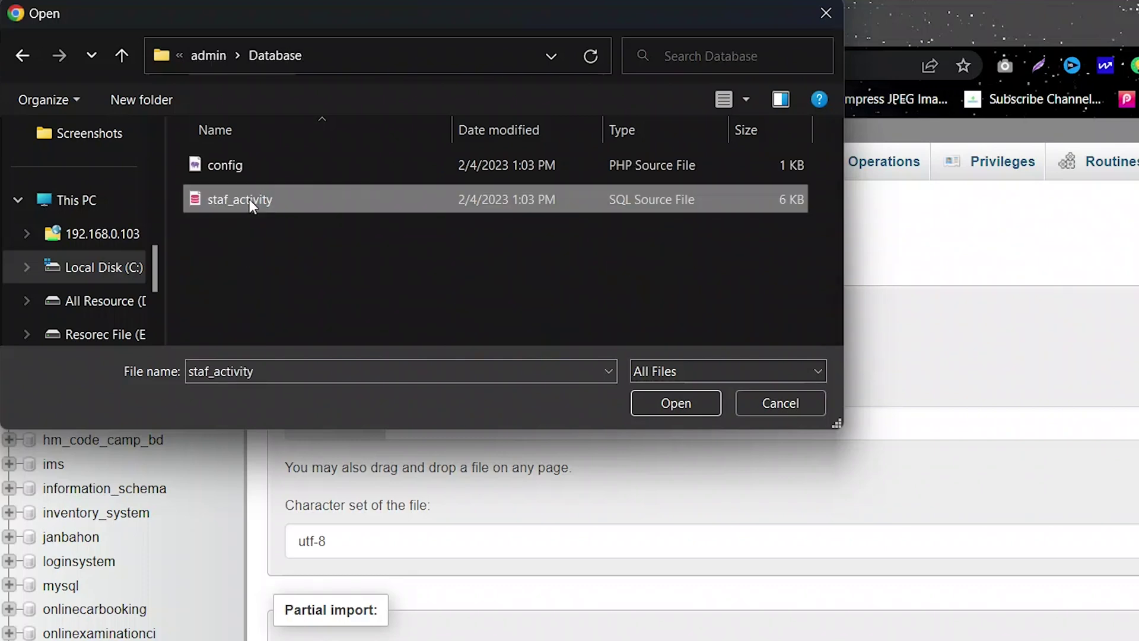
pyautogui.click(653, 404)
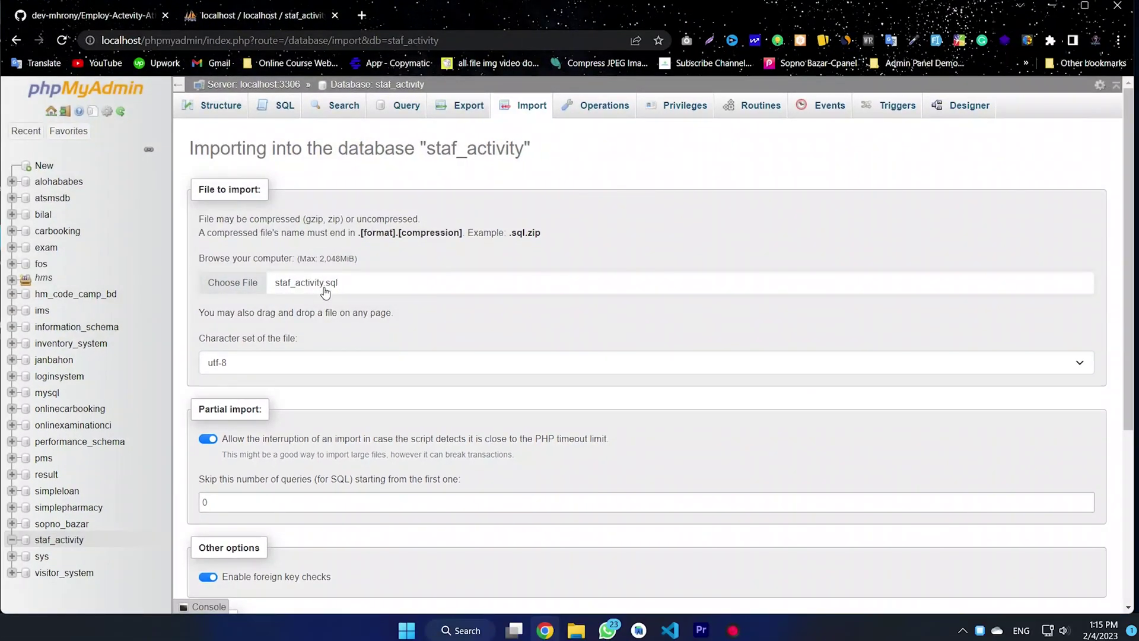
pyautogui.scroll(-5, 1113, 469)
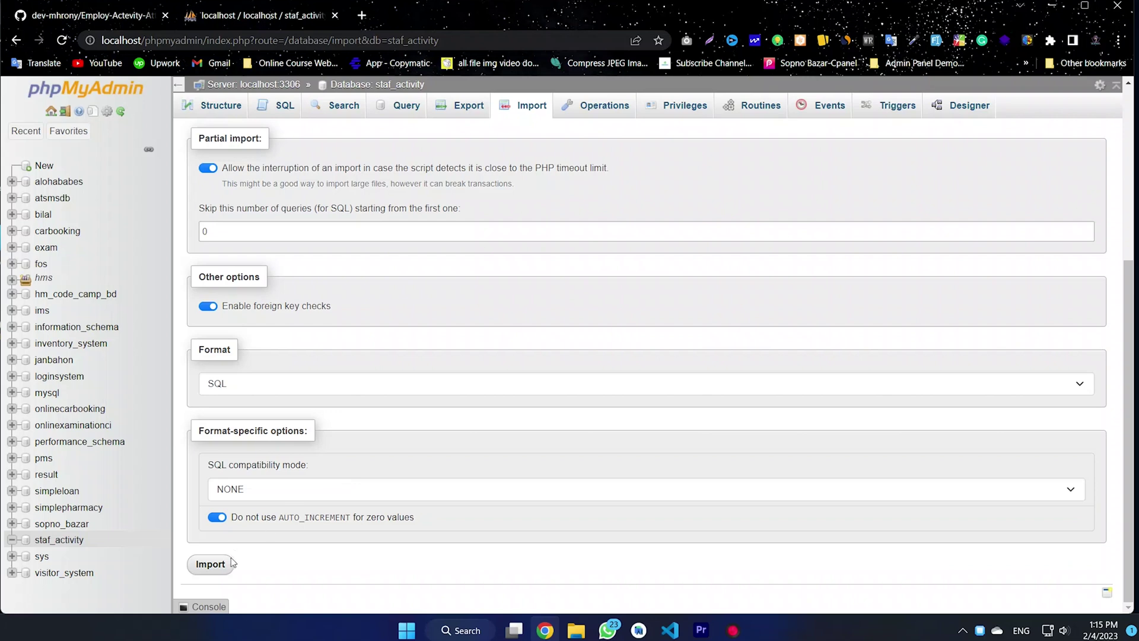
pyautogui.click(207, 564)
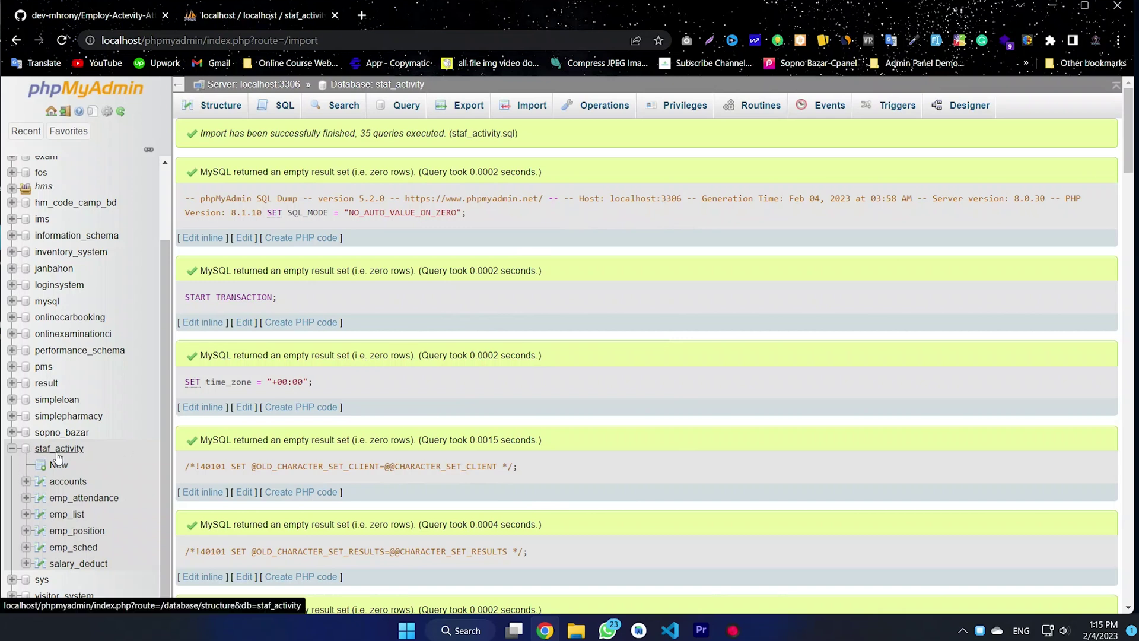
# - Review the imported staf_activity tables, including accounts, emp_attendance, emp_list, emp_position and emp_sched
pyautogui.click(59, 449)
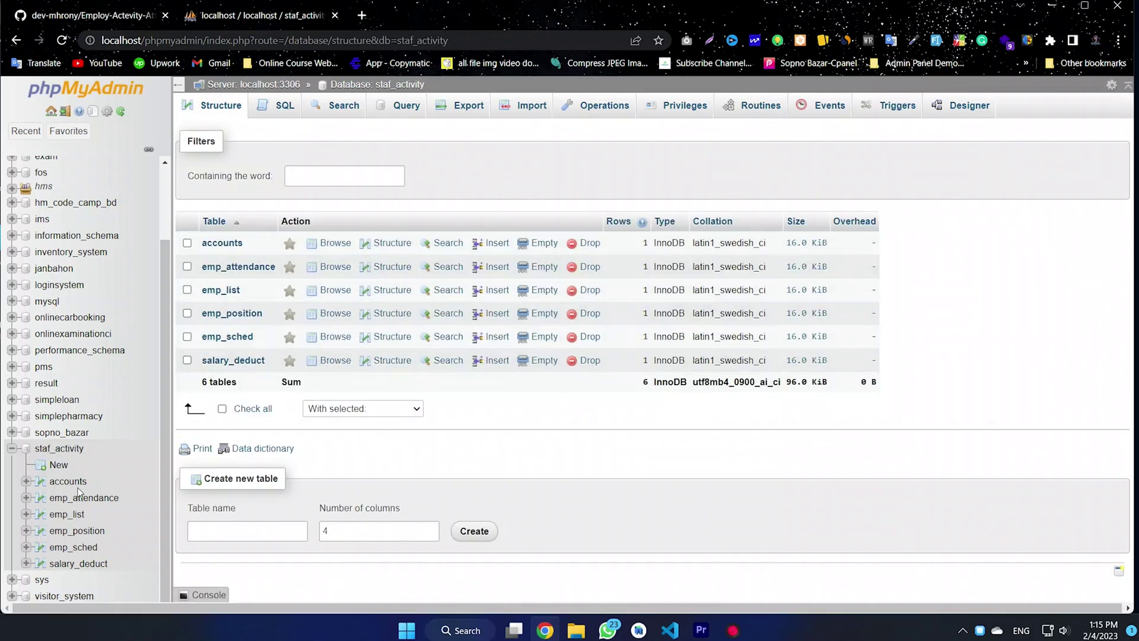
pyautogui.click(67, 481)
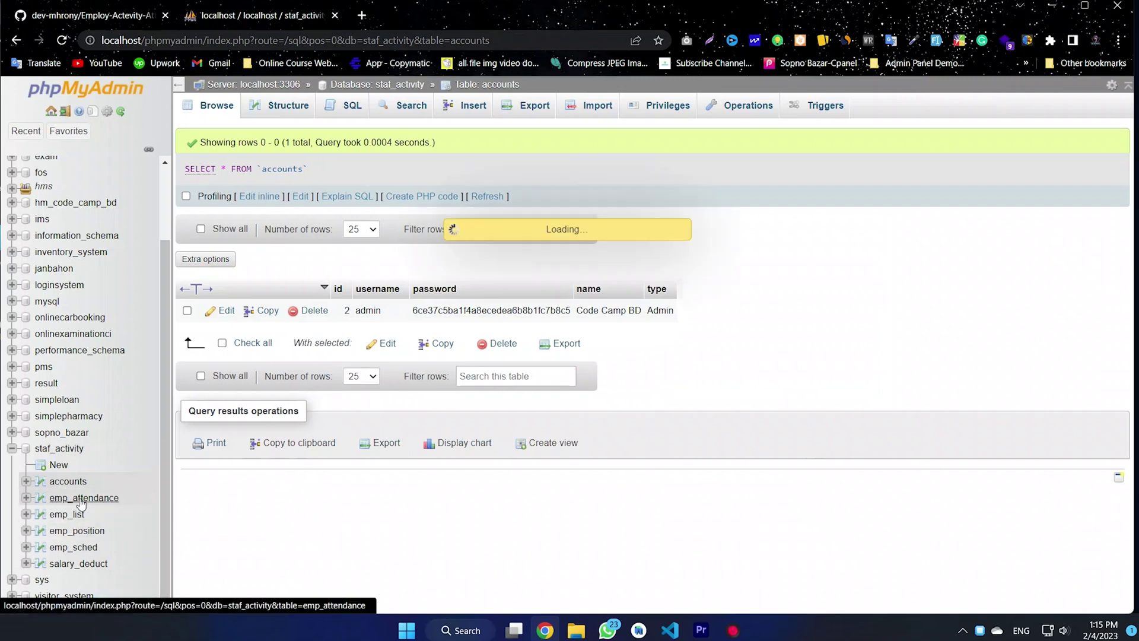
pyautogui.click(81, 499)
pyautogui.click(67, 513)
pyautogui.click(71, 532)
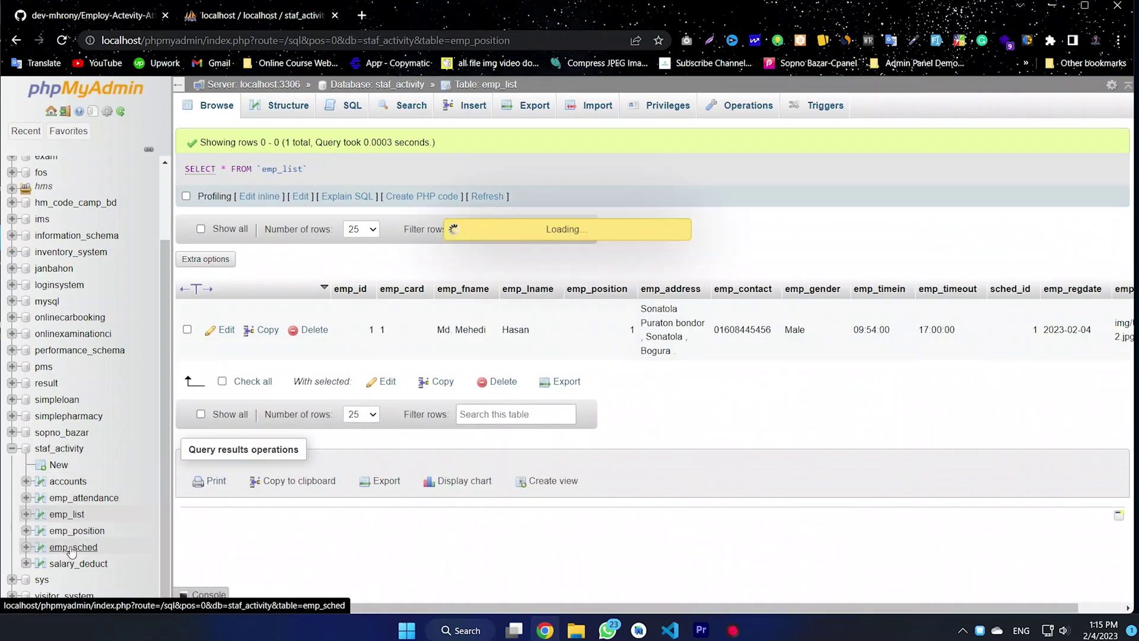
pyautogui.click(71, 546)
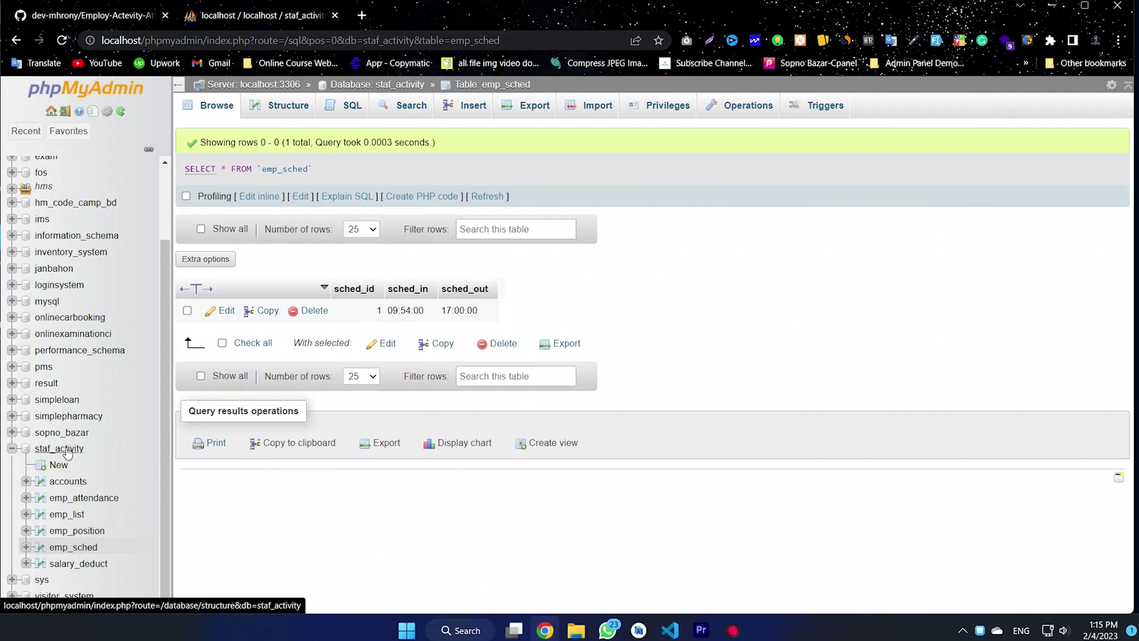
pyautogui.click(67, 451)
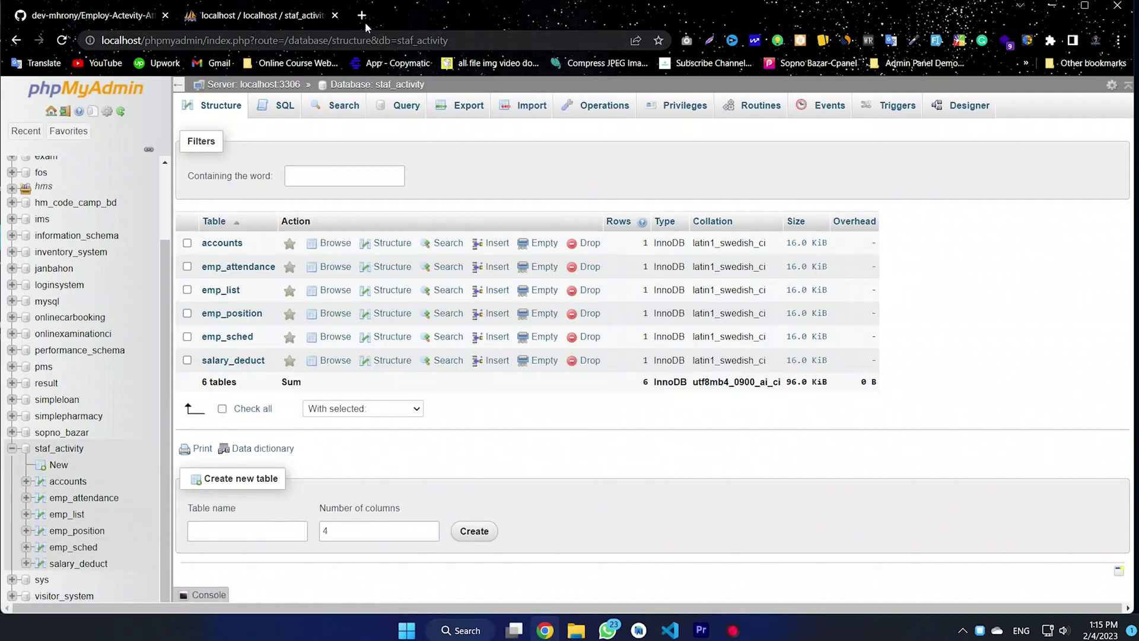
# - Open localhost in a new browser tab and launch the Employ-Actevity-Attendance-System-main project from the index
pyautogui.click(362, 16)
pyautogui.click(328, 41)
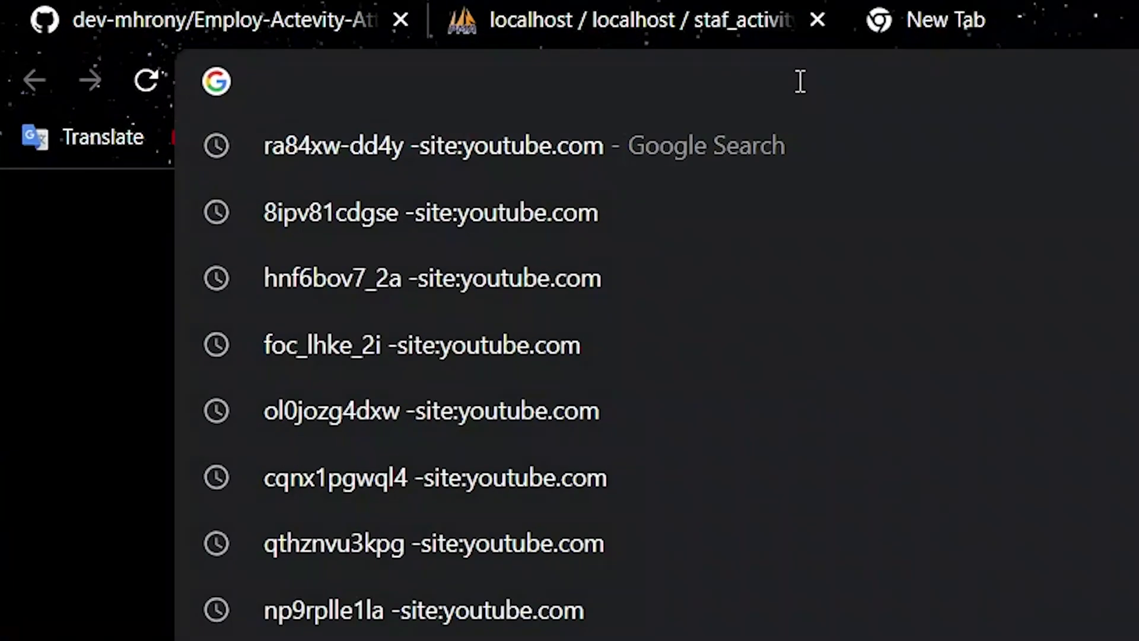
pyautogui.write('lo')
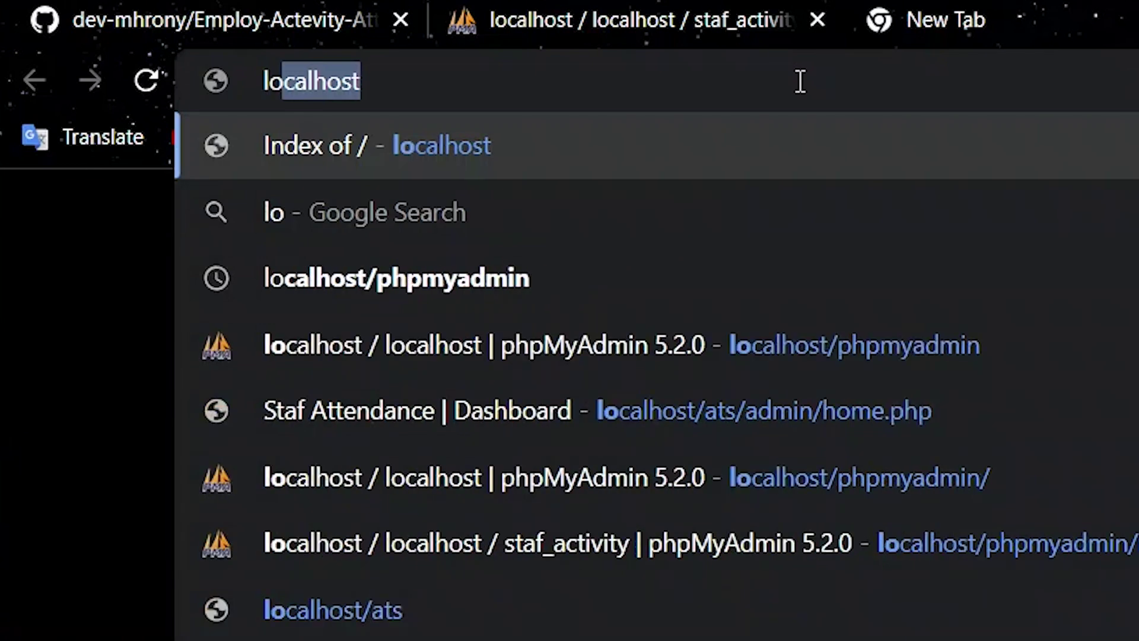
pyautogui.write('calh')
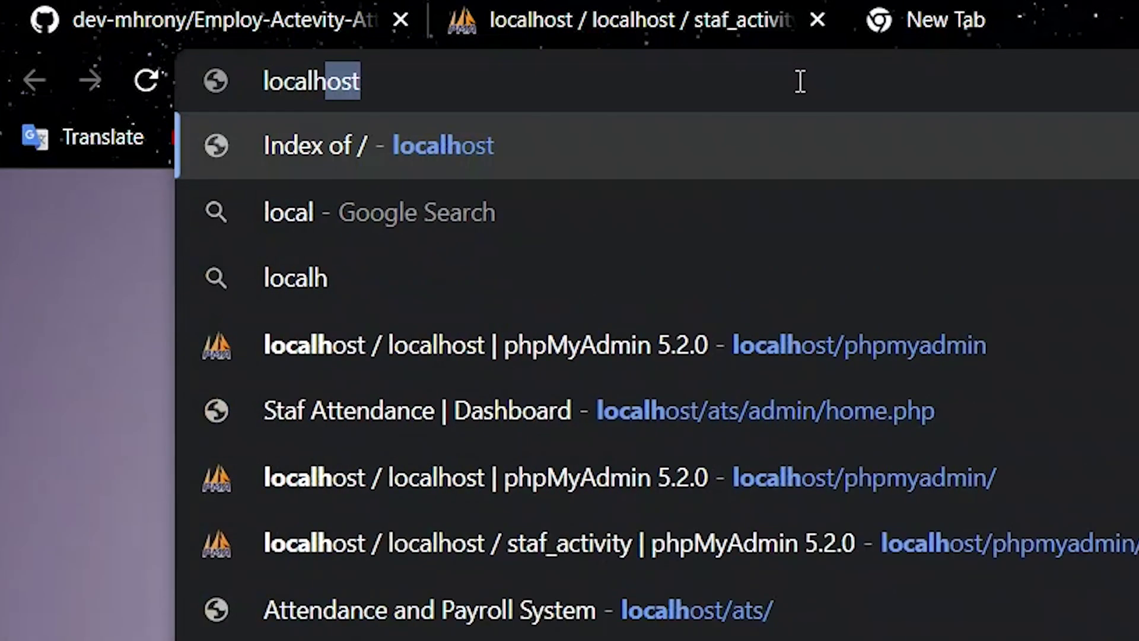
pyautogui.write('ost')
pyautogui.press('Return')
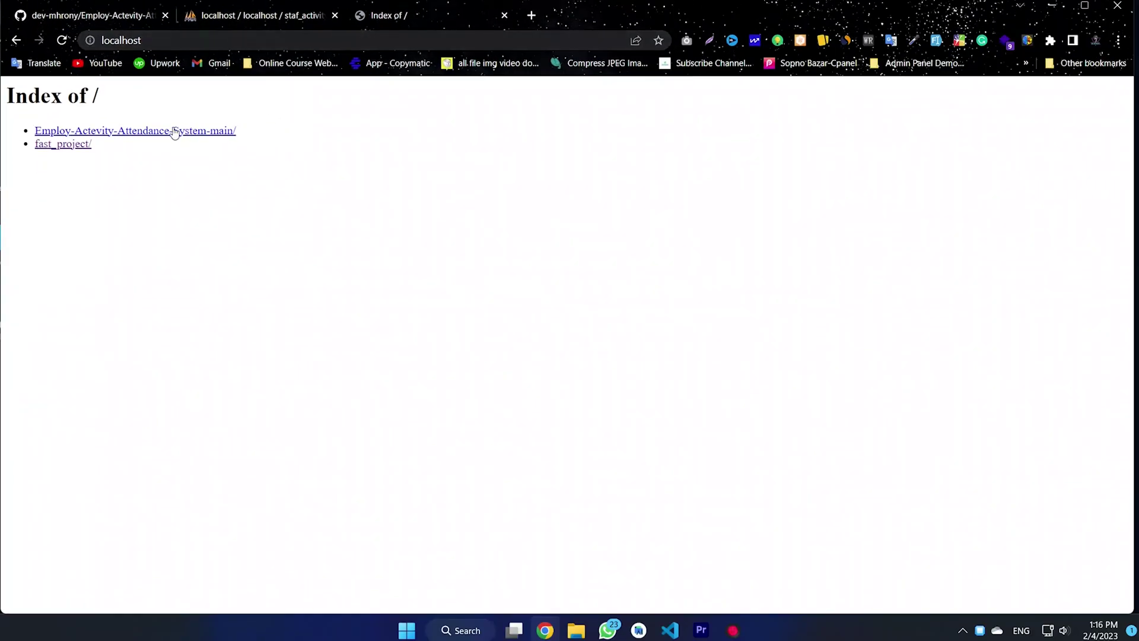
pyautogui.click(158, 131)
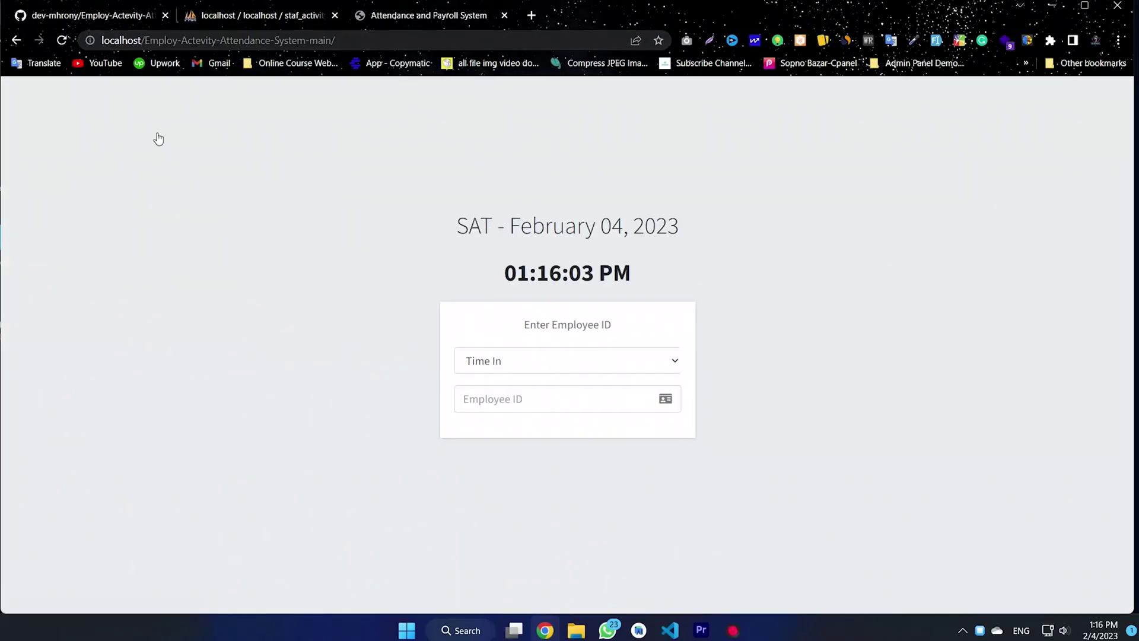
# - Examine the date, the Time In selector and the Employee ID field on the attendance page
pyautogui.moveTo(679, 229); pyautogui.dragTo(457, 229)
pyautogui.click(712, 356)
pyautogui.click(586, 368)
pyautogui.click(508, 396)
pyautogui.click(521, 370)
pyautogui.click(515, 385)
pyautogui.click(544, 409)
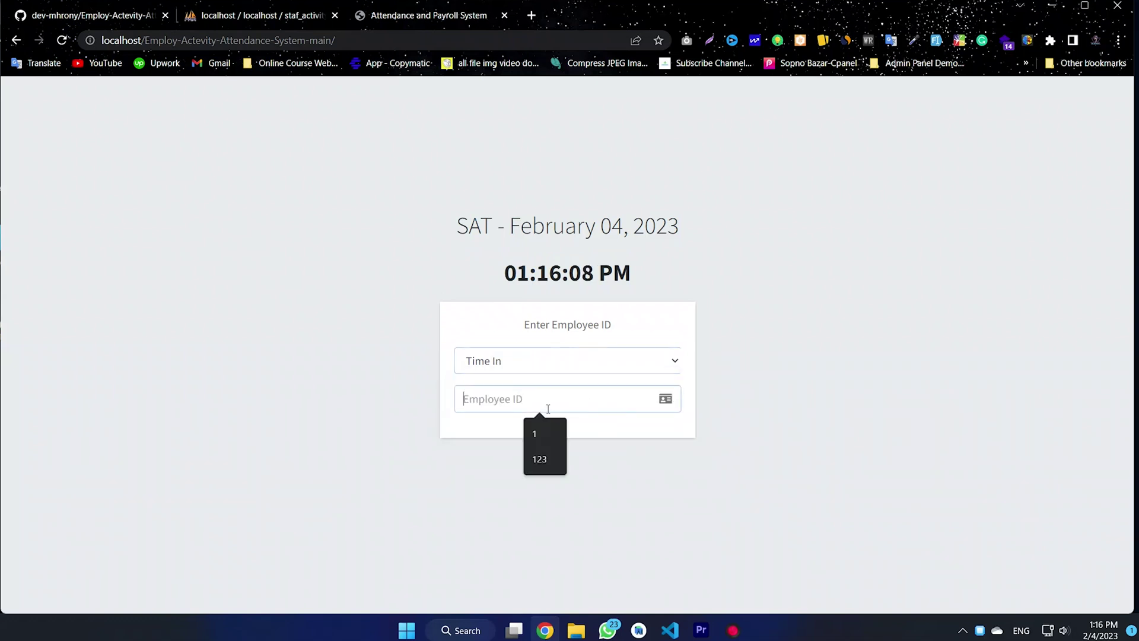
pyautogui.click(693, 438)
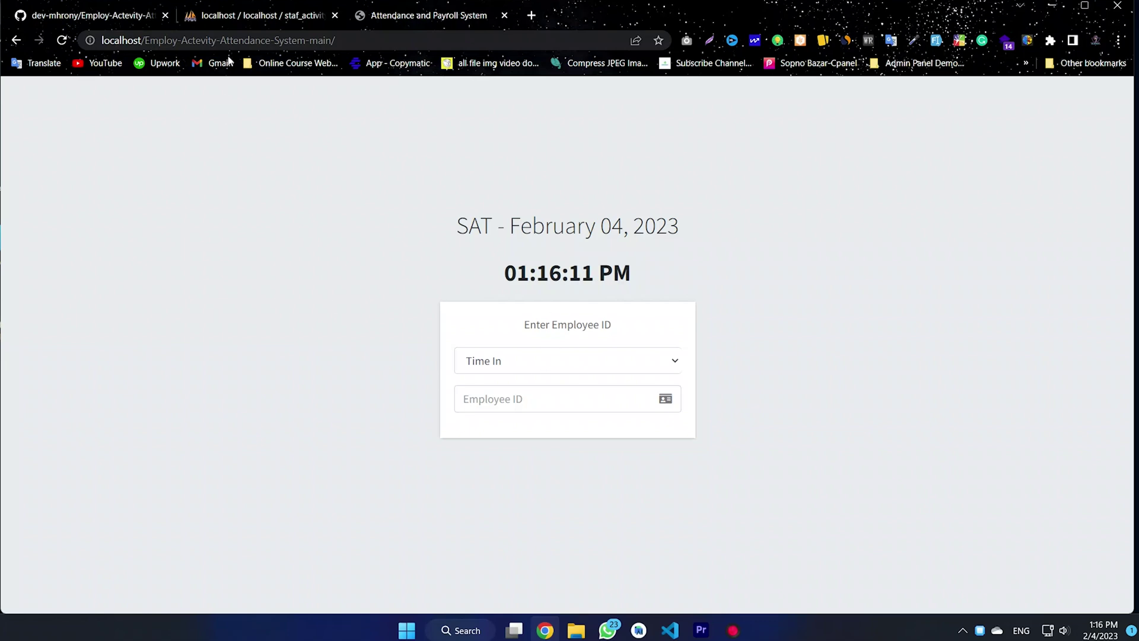
# - Open the project's admin login page by adding admin to the end of the current address
pyautogui.click(399, 42)
pyautogui.click(399, 42)
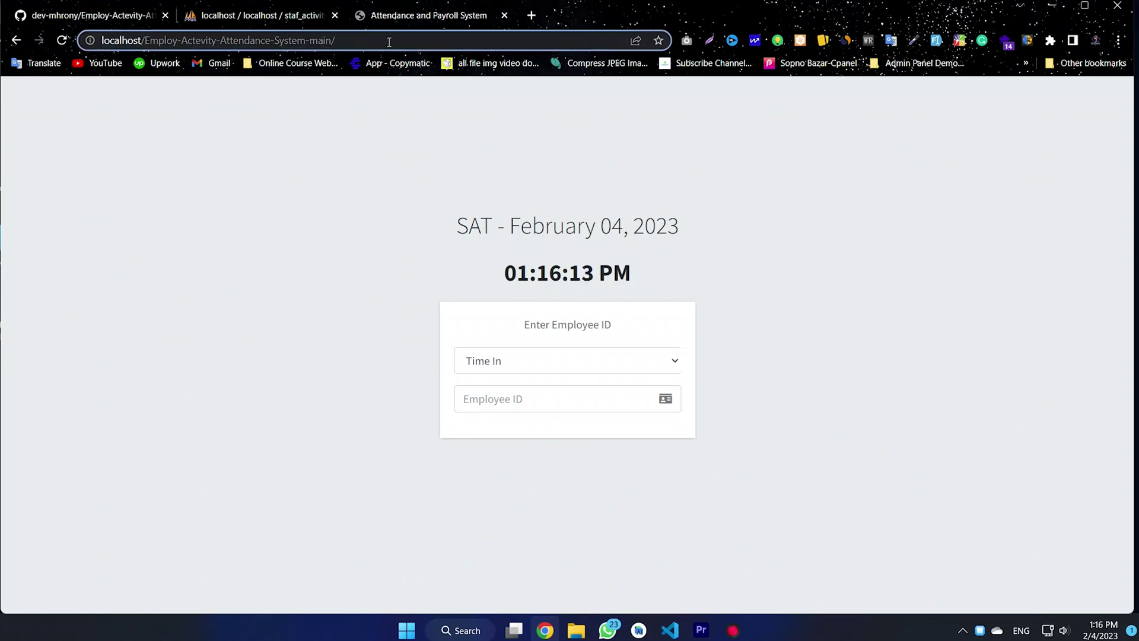
pyautogui.write('admi')
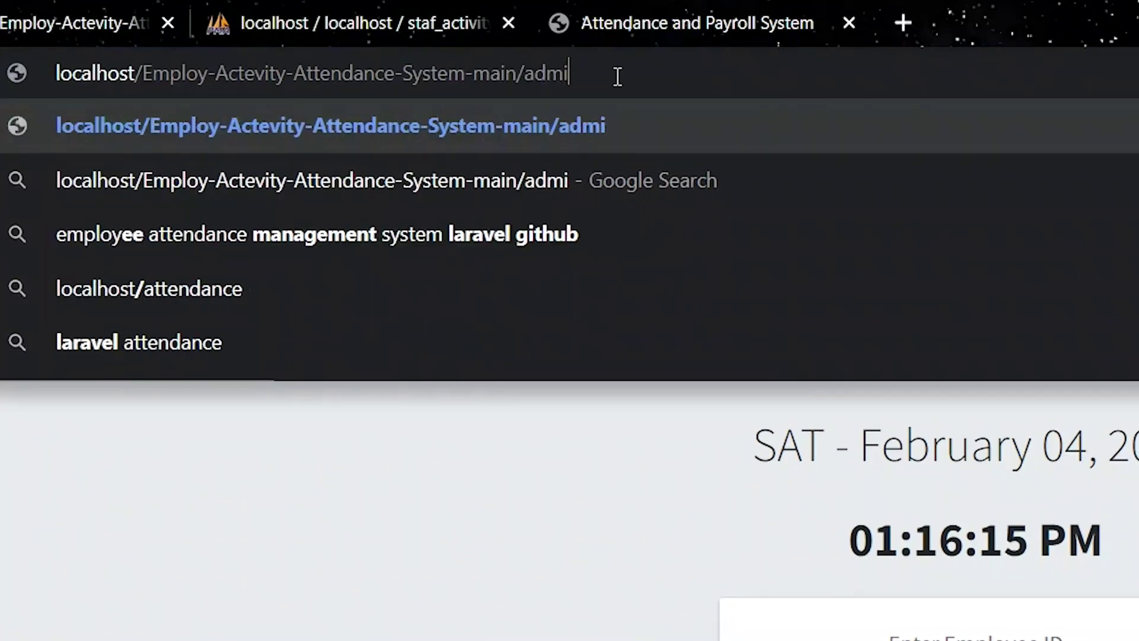
pyautogui.write('n')
pyautogui.moveTo(581, 72); pyautogui.dragTo(523, 73)
pyautogui.click(628, 72)
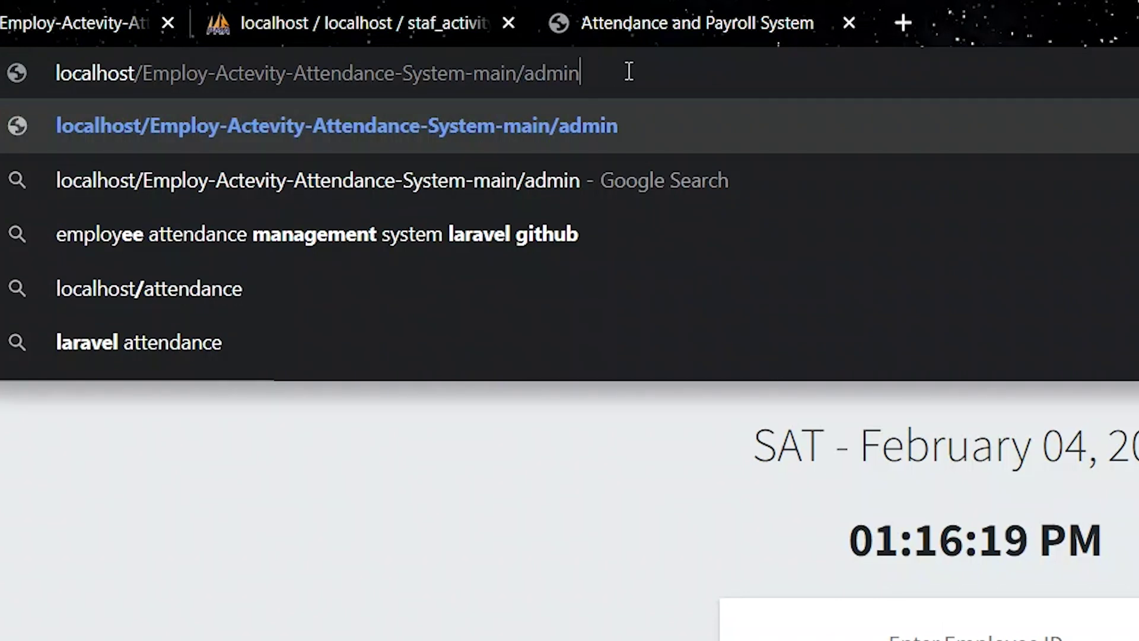
pyautogui.press('Return')
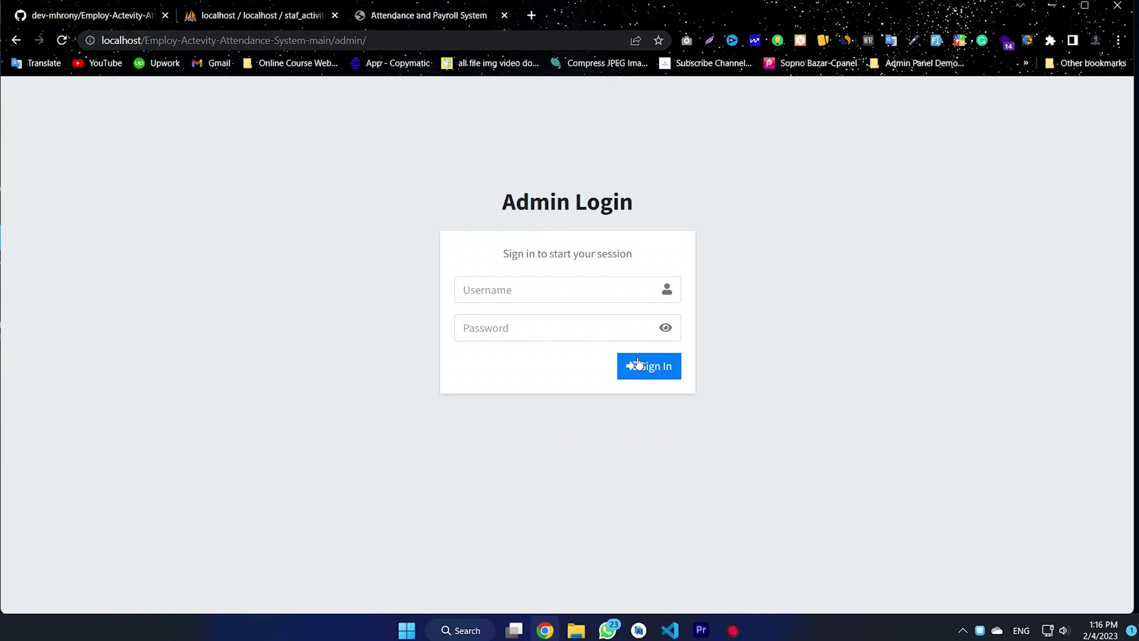
# - Sign in to the admin login with the username admin and the account password
pyautogui.moveTo(641, 204); pyautogui.dragTo(409, 208)
pyautogui.click(401, 221)
pyautogui.click(504, 287)
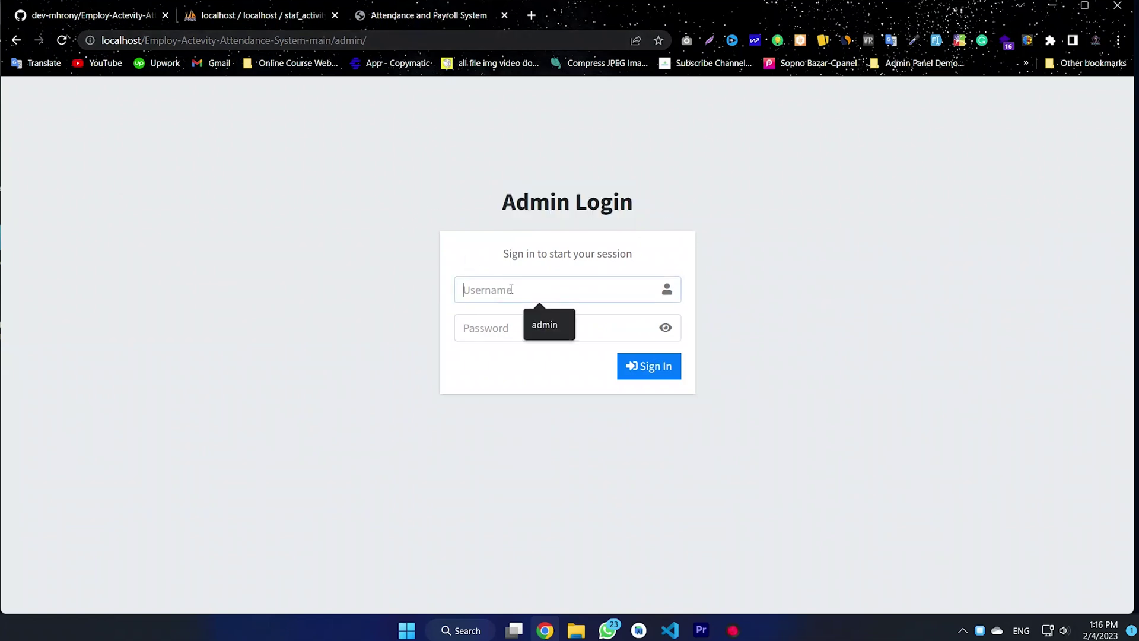
pyautogui.click(534, 323)
pyautogui.click(506, 332)
pyautogui.write('admin')
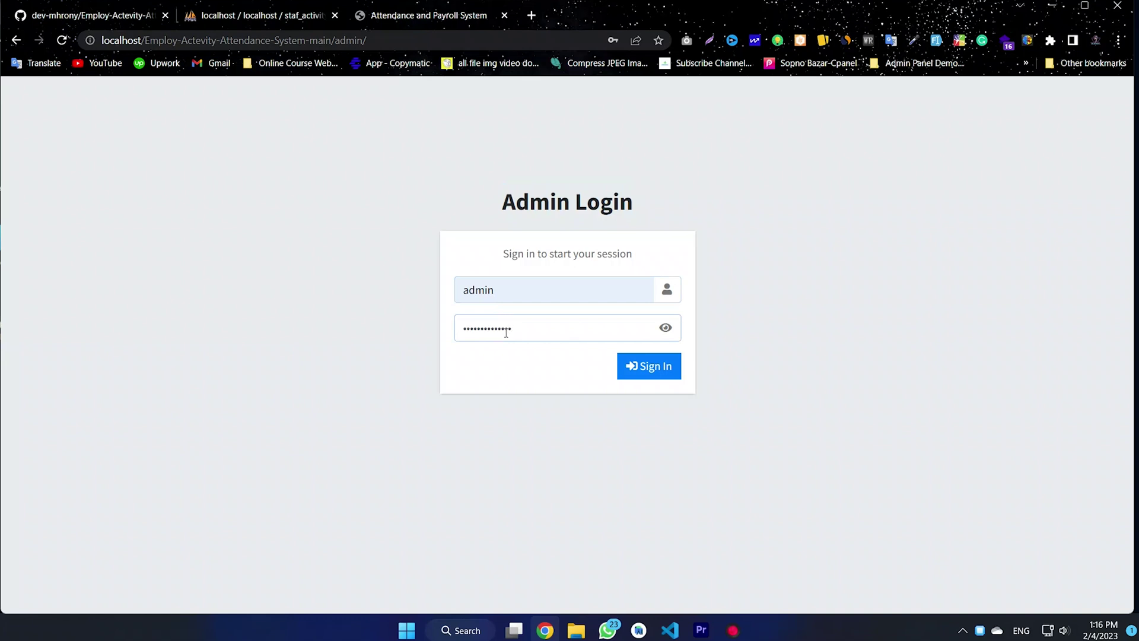
pyautogui.doubleClick(537, 328)
pyautogui.click(657, 371)
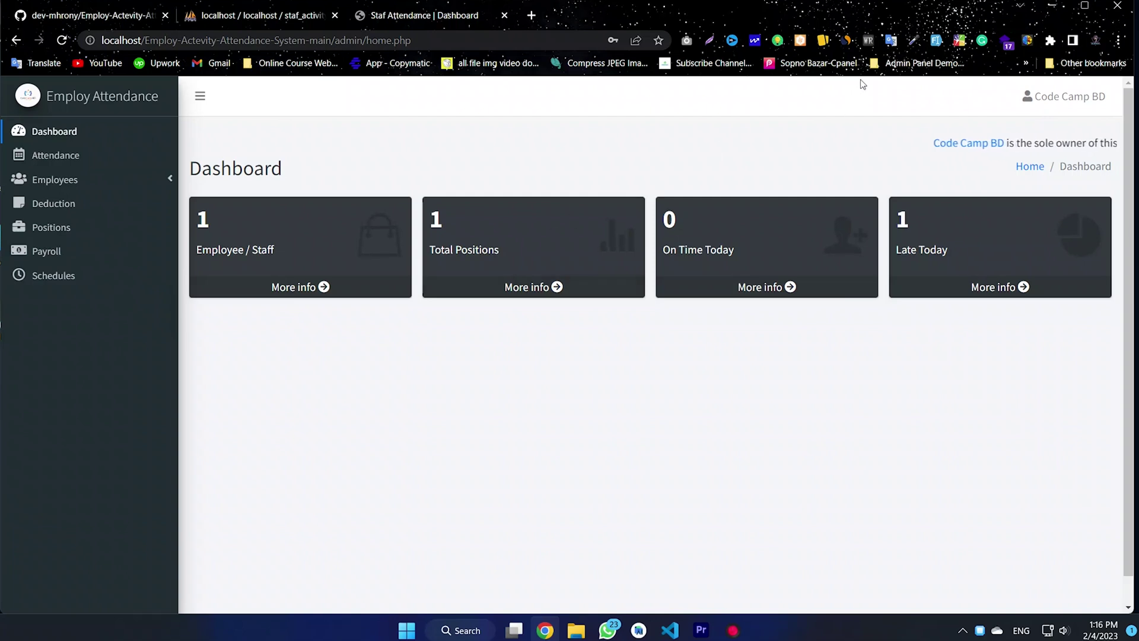
# - Maximize the browser window and add a position titled Marketer with a rate per hour of 8
pyautogui.press('super+Up')
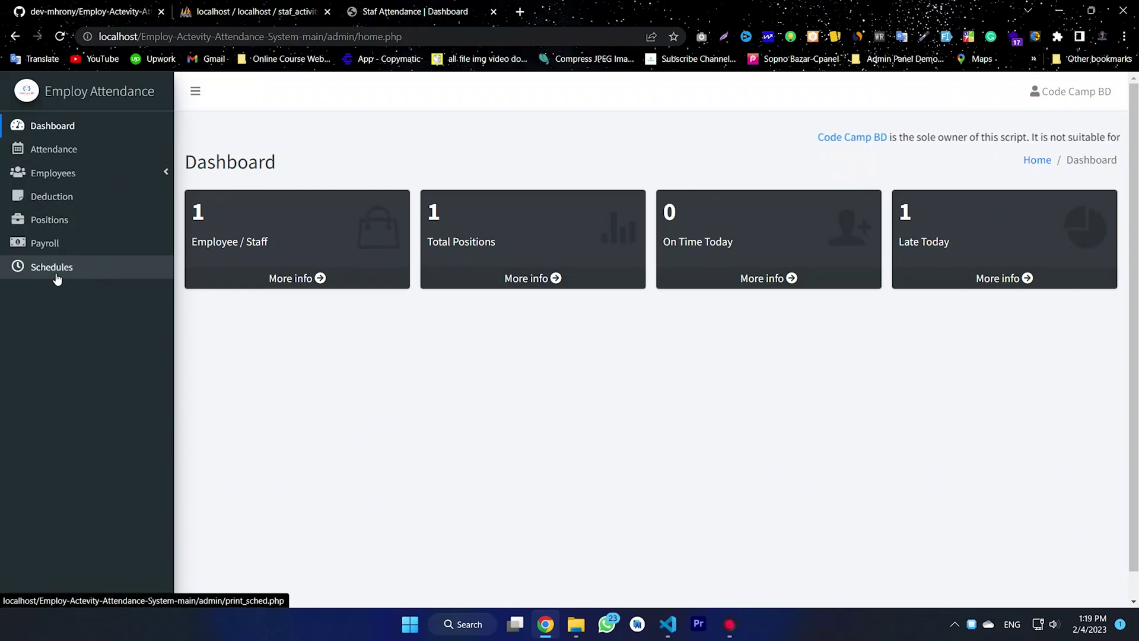
pyautogui.click(52, 224)
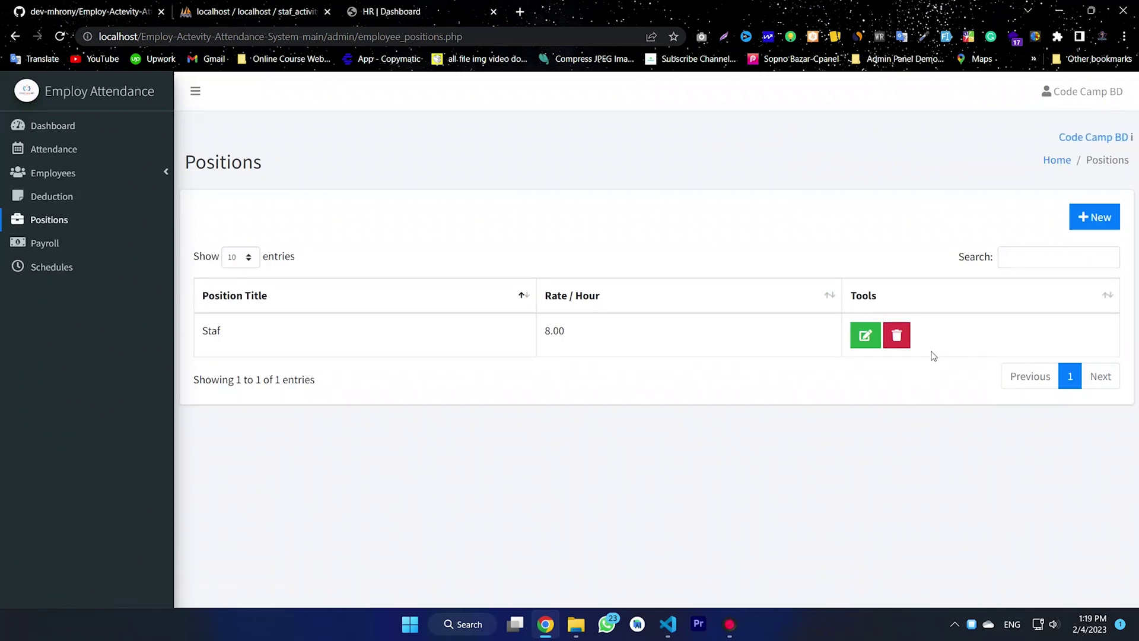
pyautogui.click(1098, 215)
pyautogui.click(554, 166)
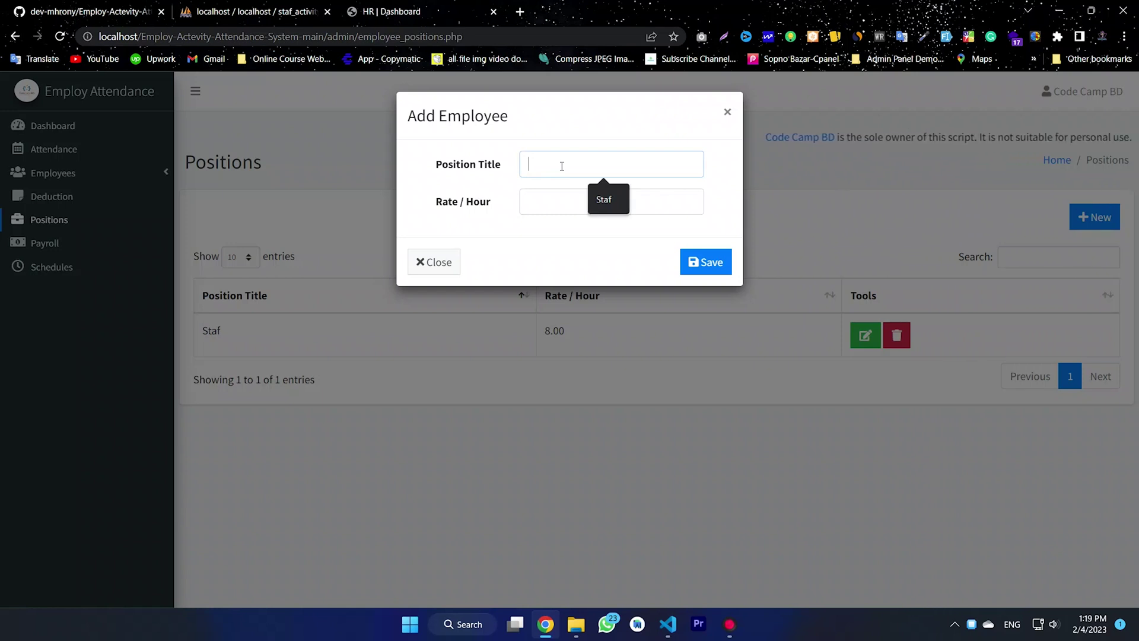
pyautogui.write('Marketer')
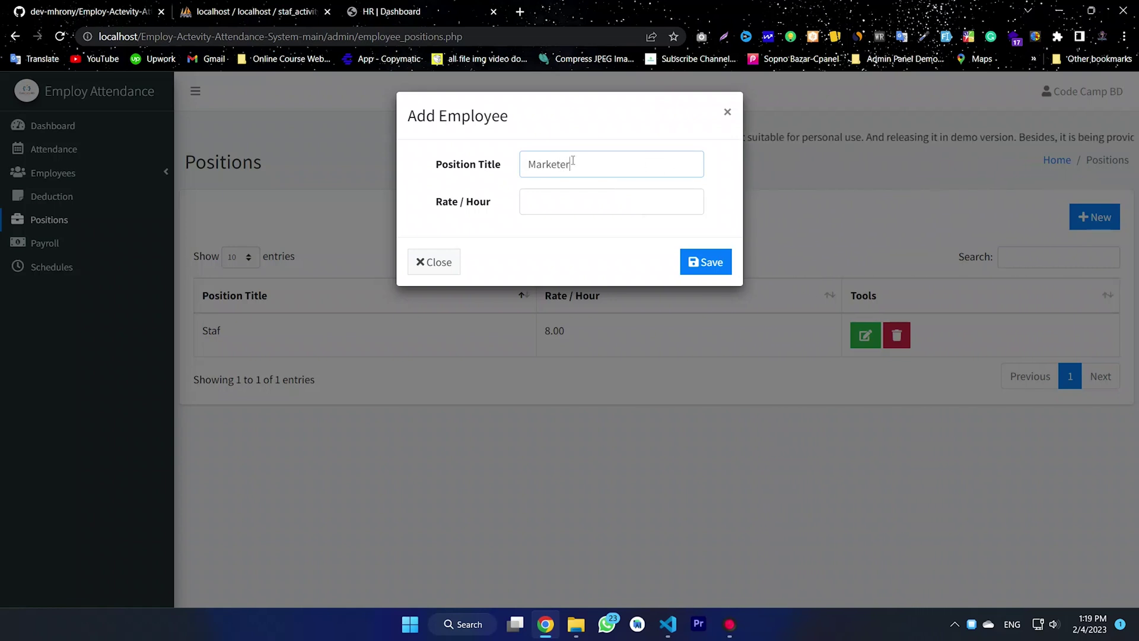
pyautogui.doubleClick(573, 160)
pyautogui.click(603, 172)
pyautogui.write('8')
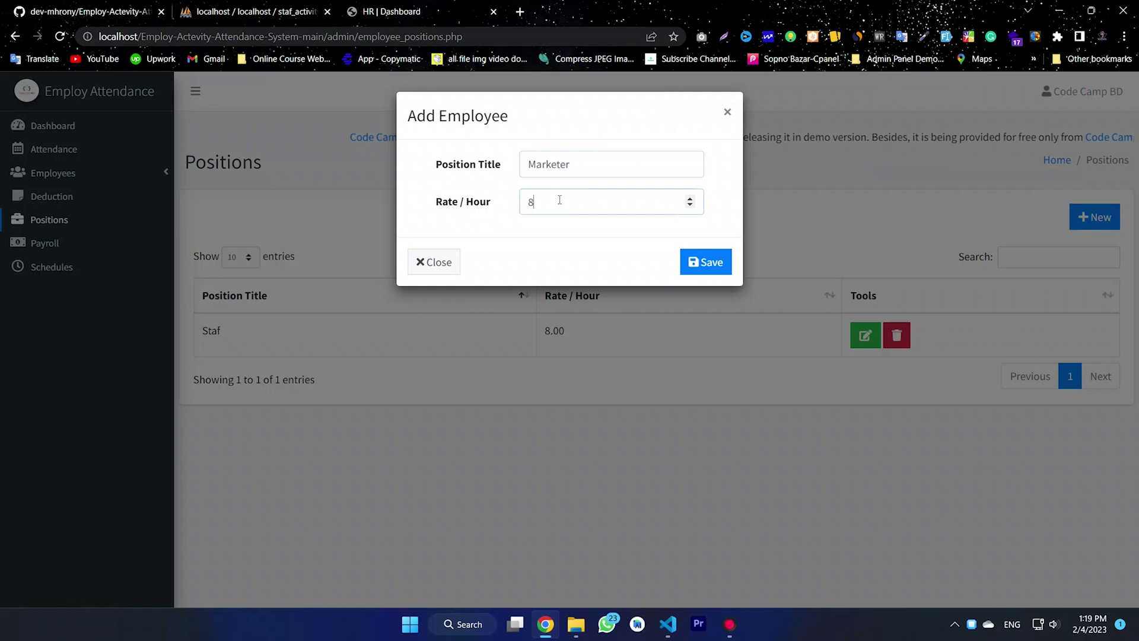
pyautogui.click(709, 262)
pyautogui.moveTo(596, 457); pyautogui.dragTo(369, 458)
pyautogui.moveTo(300, 407); pyautogui.dragTo(199, 403)
pyautogui.click(620, 429)
pyautogui.doubleClick(585, 407)
pyautogui.click(753, 406)
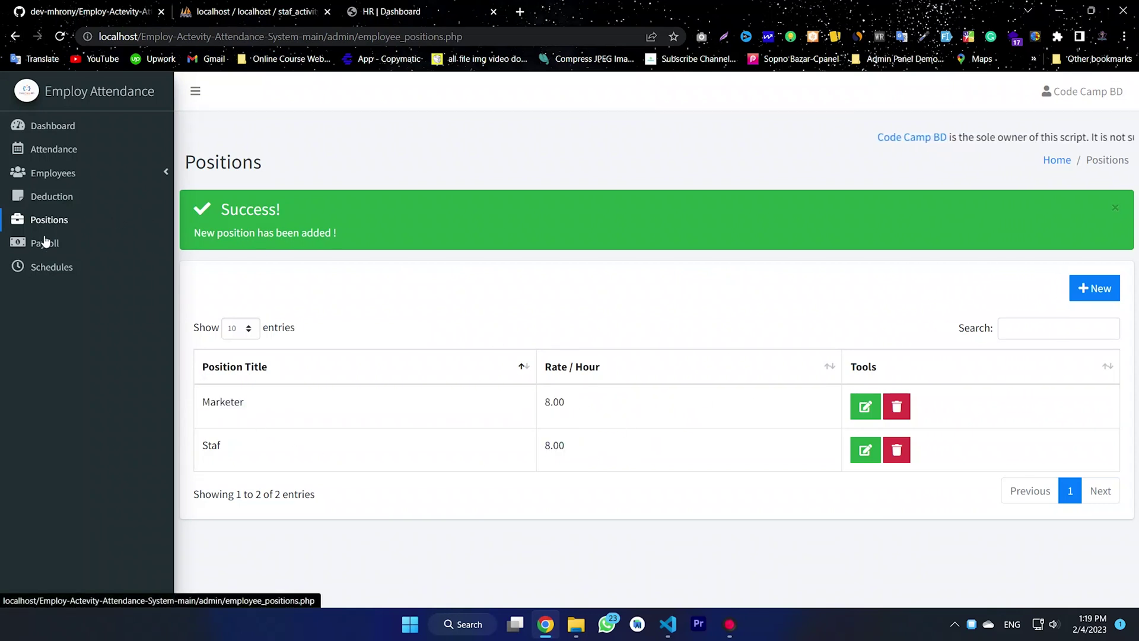
# - Add a position titled Video Editor with a rate per hour of 7
pyautogui.click(1094, 287)
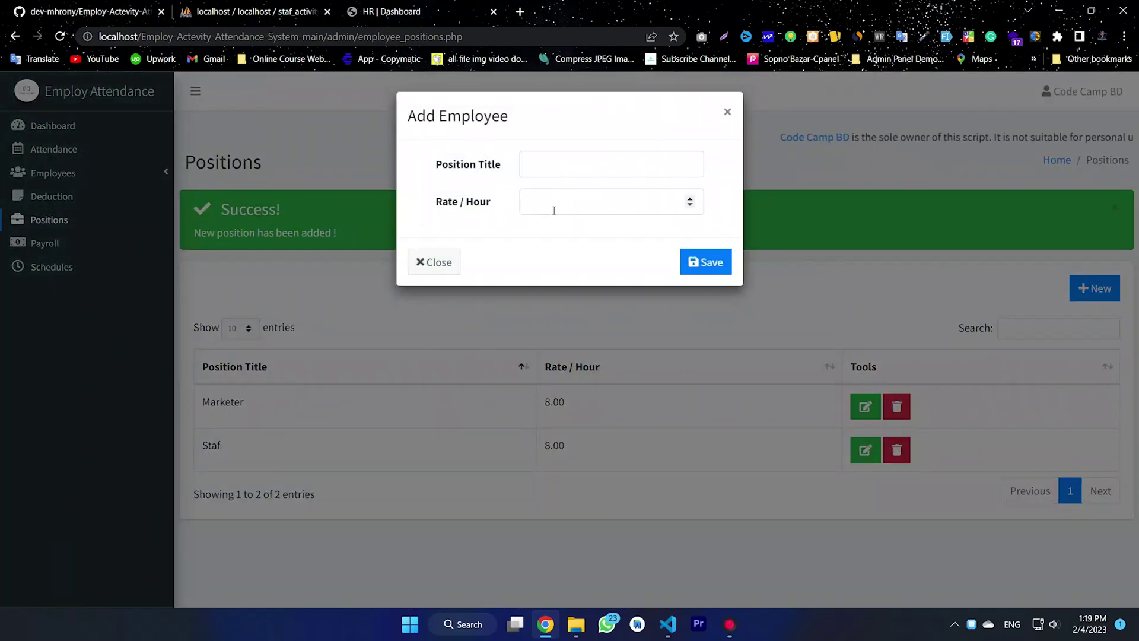
pyautogui.click(558, 169)
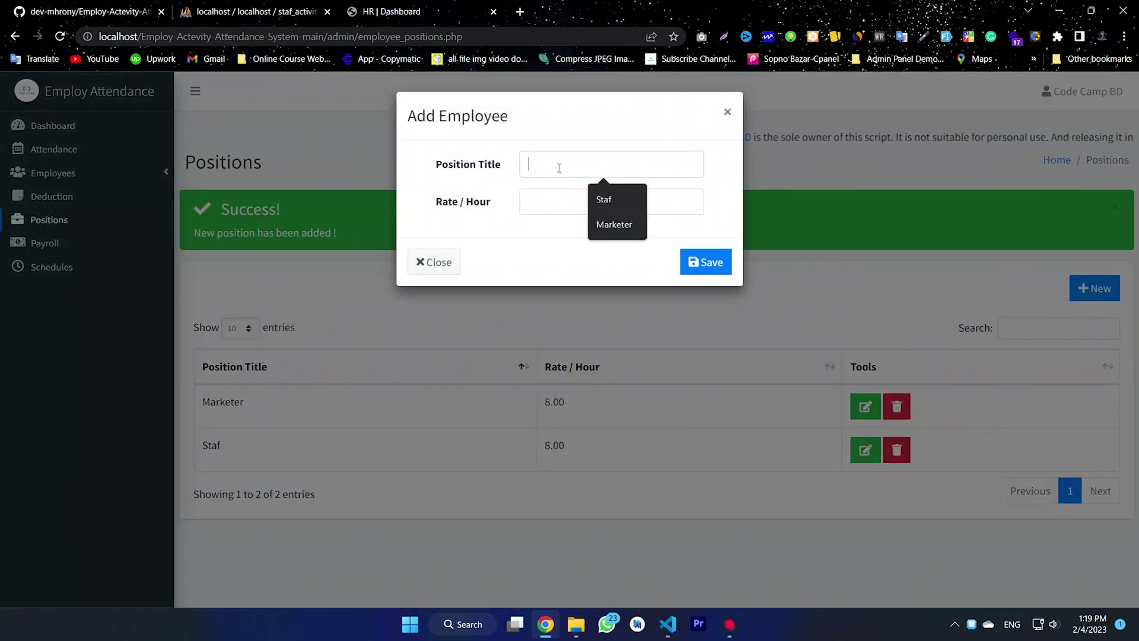
pyautogui.write('Video Editor')
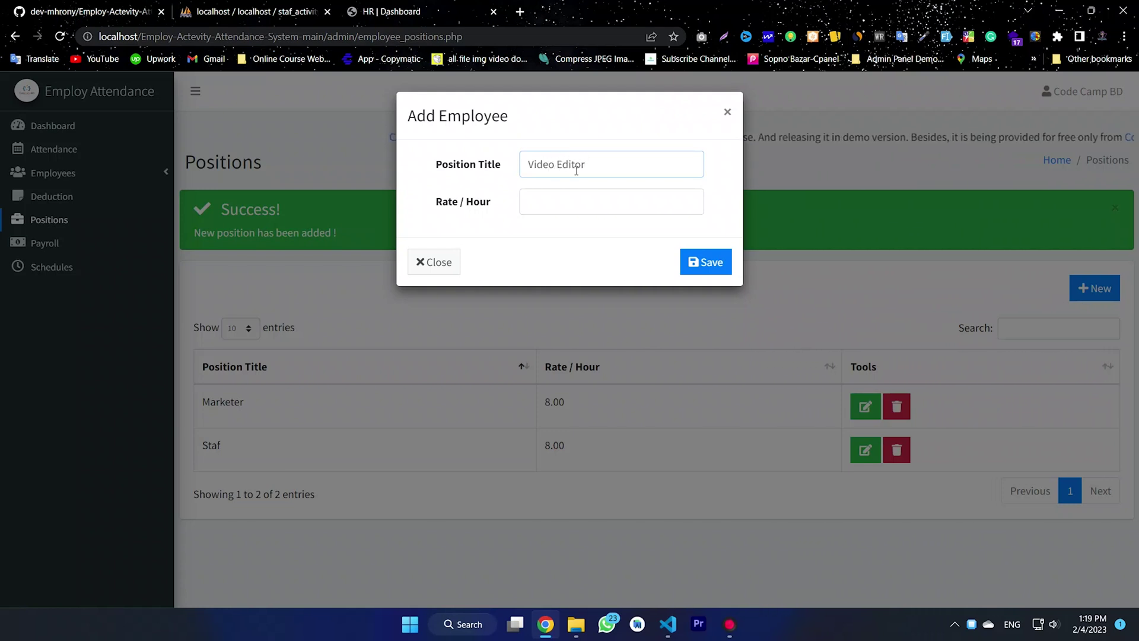
pyautogui.click(582, 191)
pyautogui.write('7')
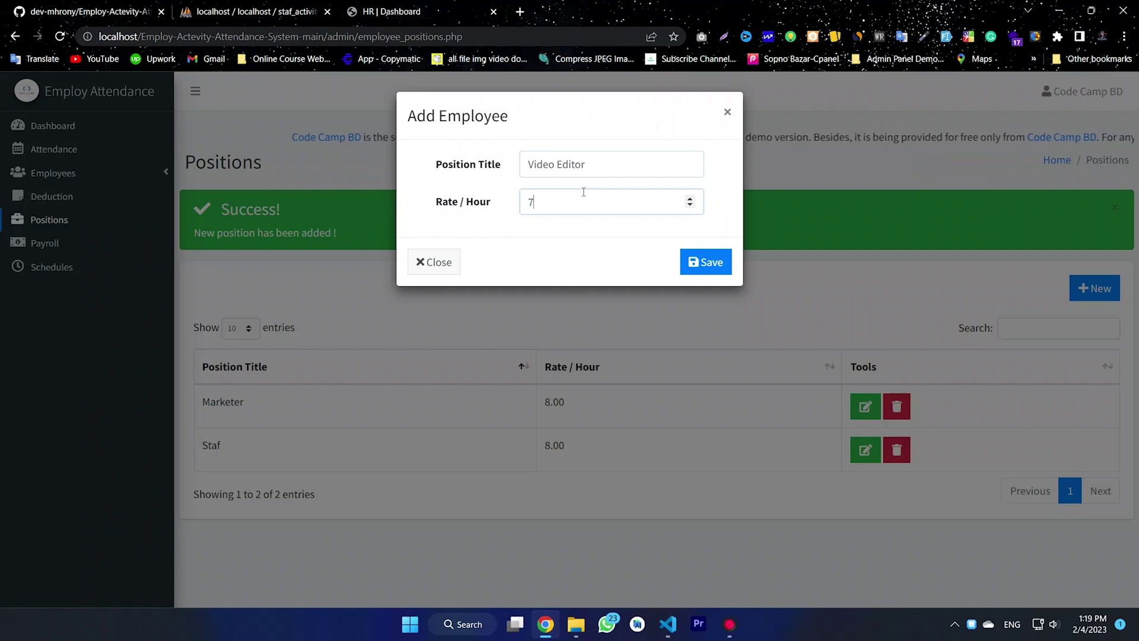
pyautogui.click(682, 264)
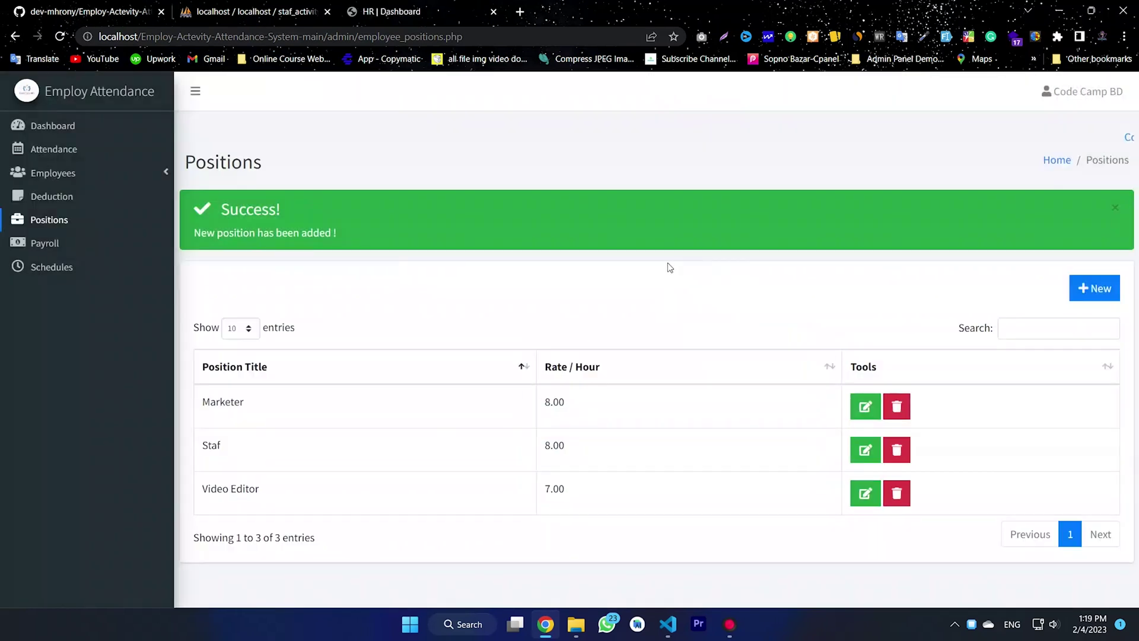
# - Inspect the Video Editor position's row and its update form, closing the form without changes
pyautogui.moveTo(584, 500); pyautogui.dragTo(437, 486)
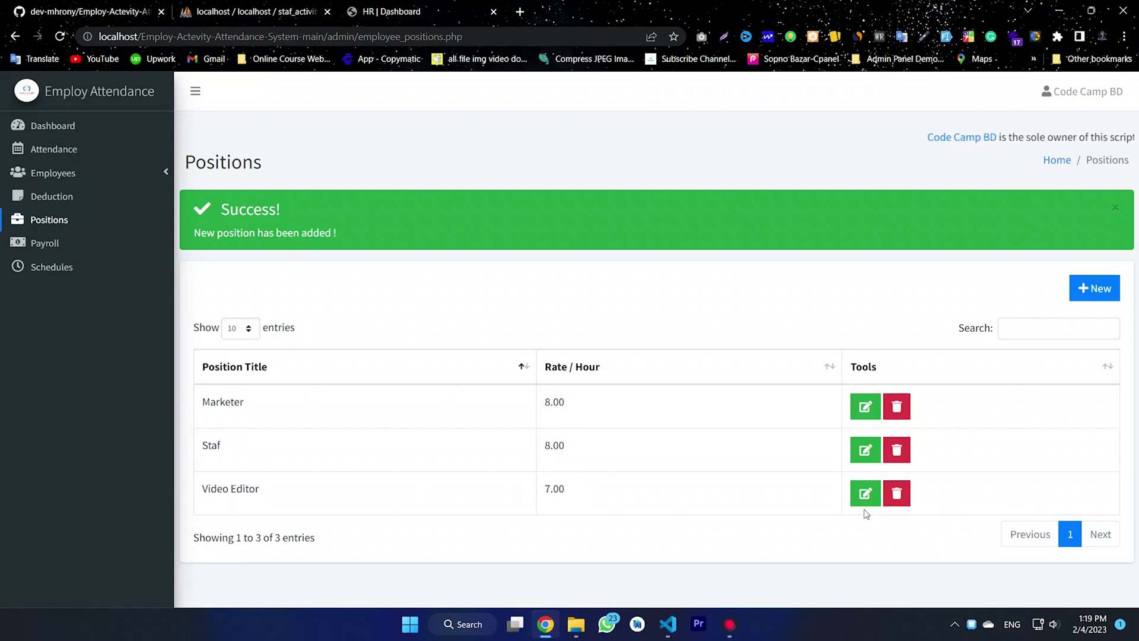
pyautogui.click(865, 493)
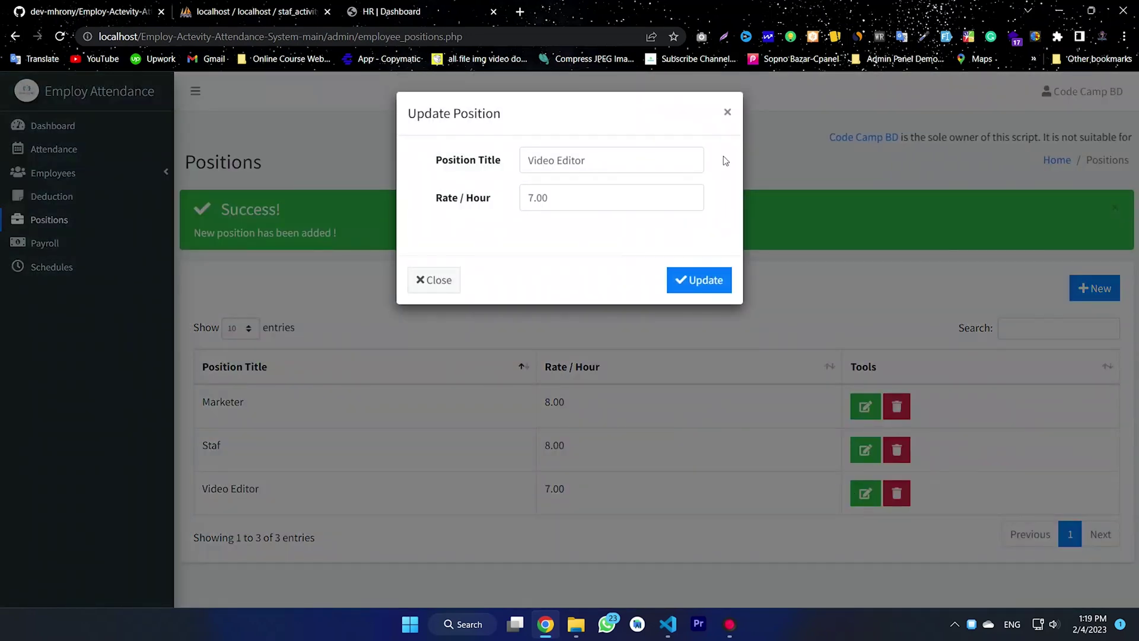
pyautogui.click(727, 112)
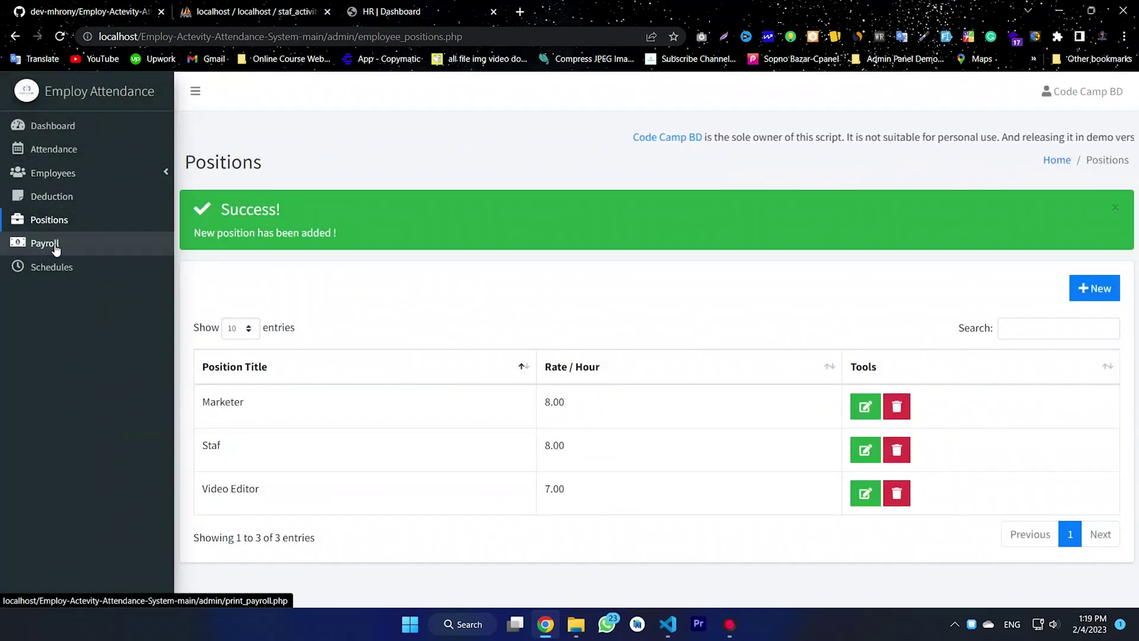
# - View the printable Schedule page and the Payroll page, and return to the Positions page
pyautogui.click(52, 266)
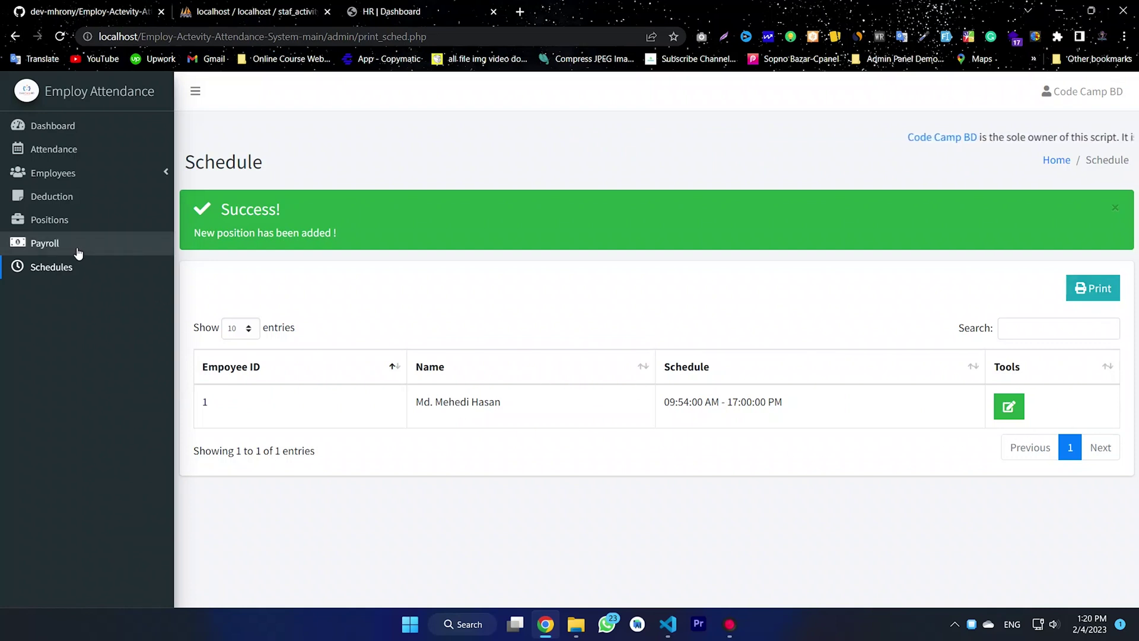
pyautogui.click(71, 248)
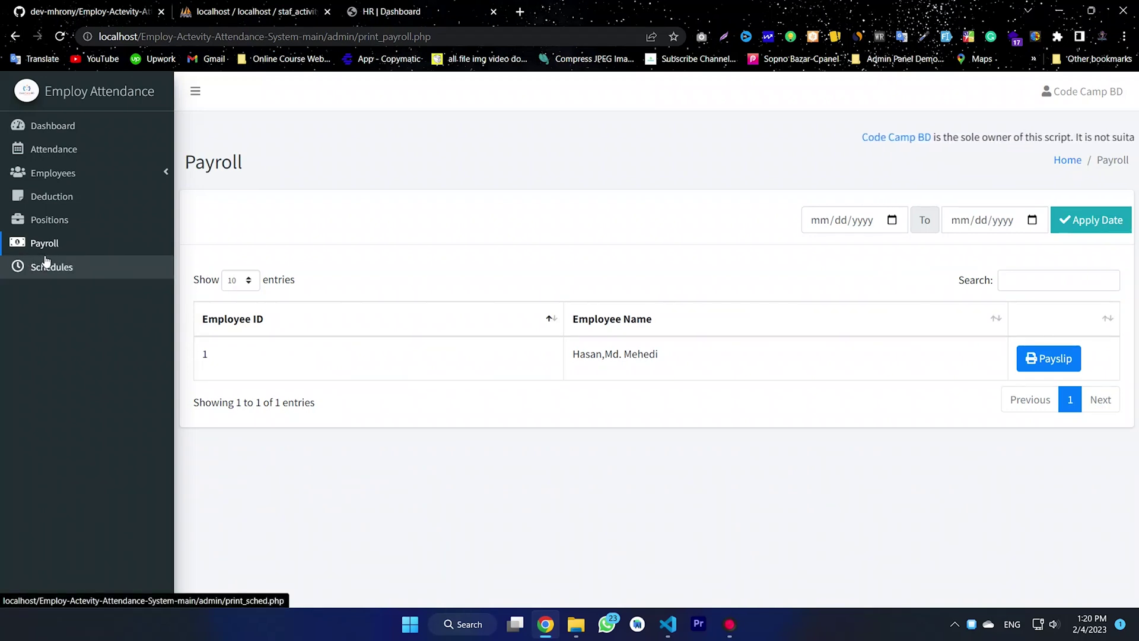
pyautogui.click(53, 223)
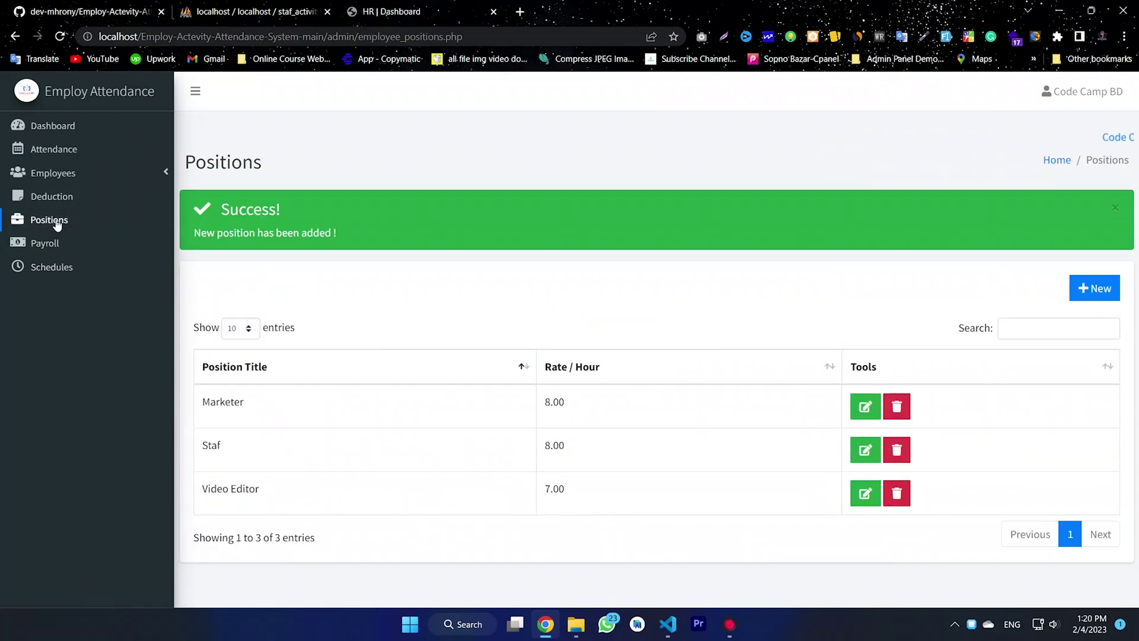
# - Add a deduction described as B Group with an amount of 20000, and dismiss the confirmation
pyautogui.click(59, 199)
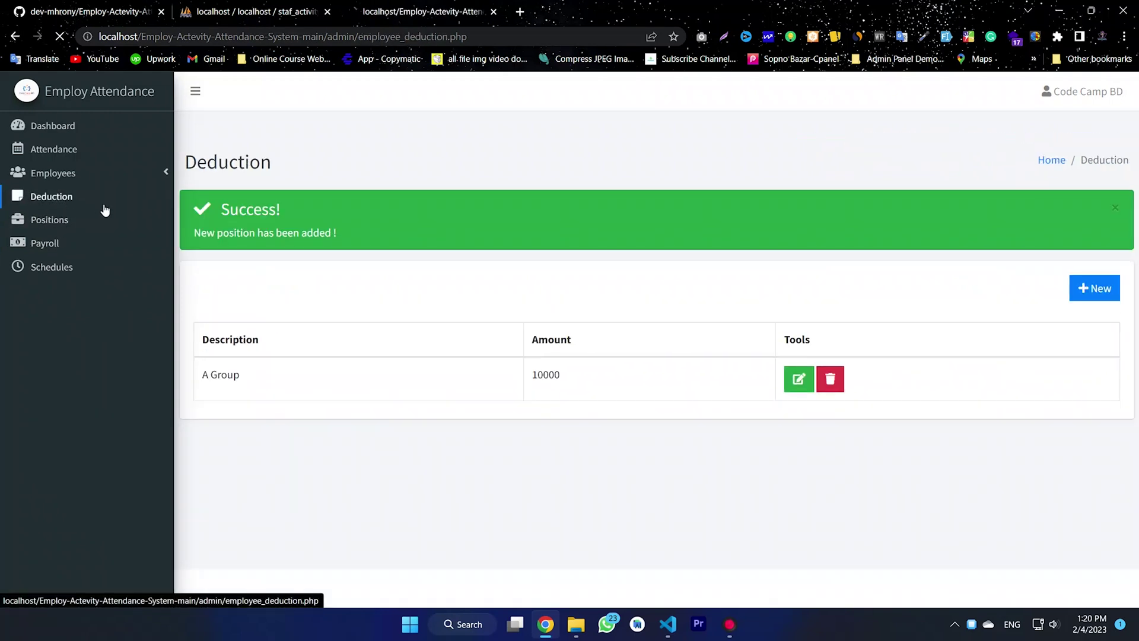
pyautogui.click(1098, 288)
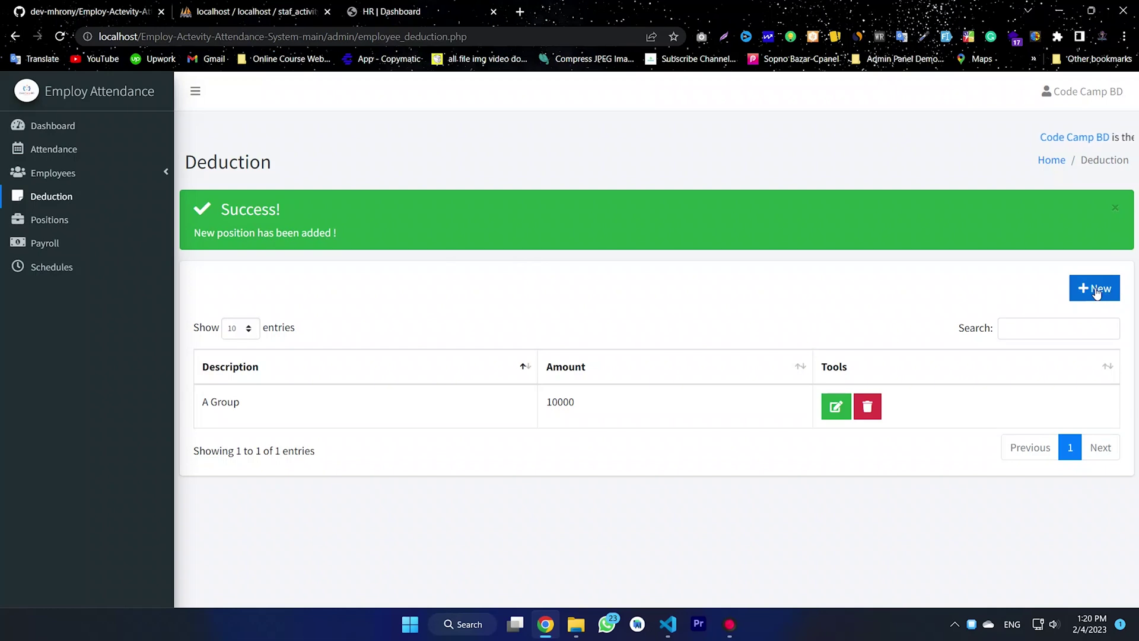
pyautogui.click(556, 158)
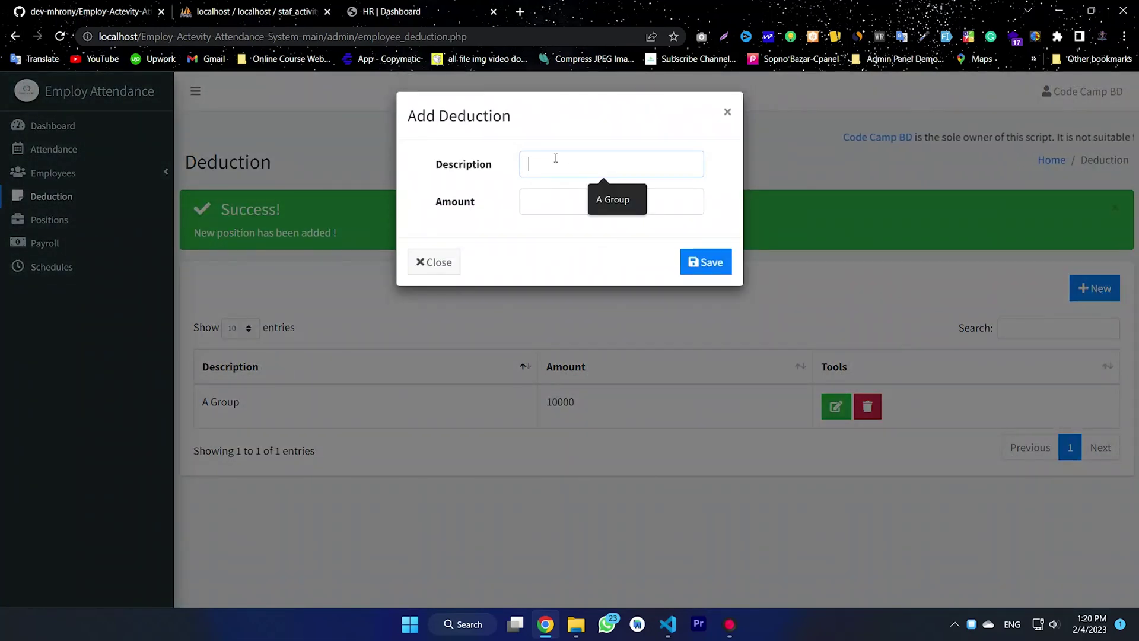
pyautogui.write('B Group')
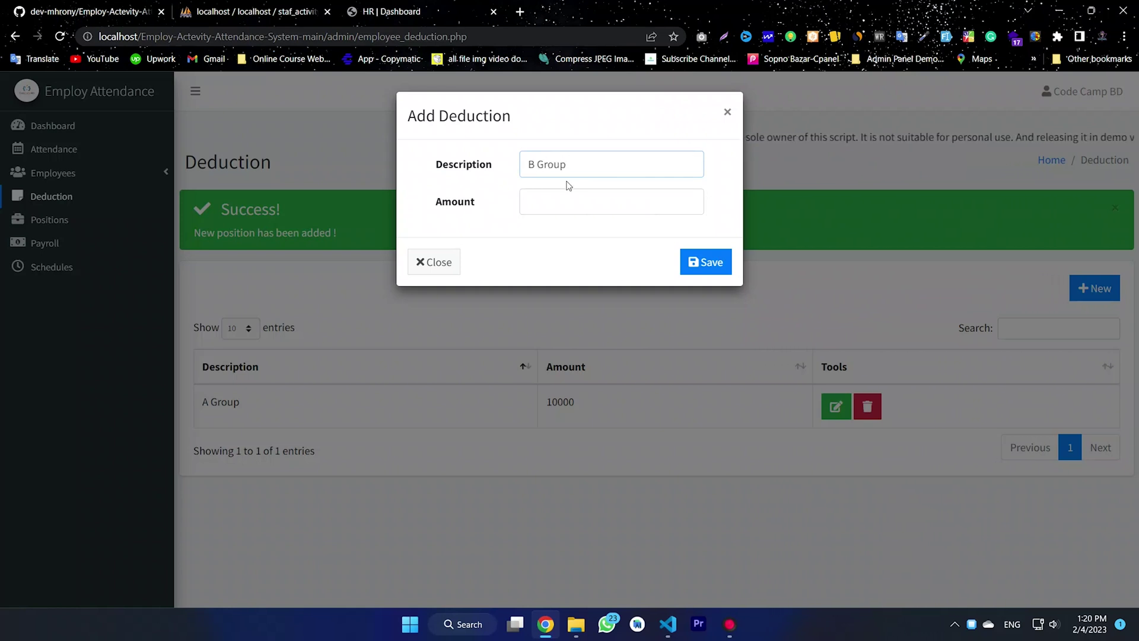
pyautogui.click(564, 208)
pyautogui.write('200000')
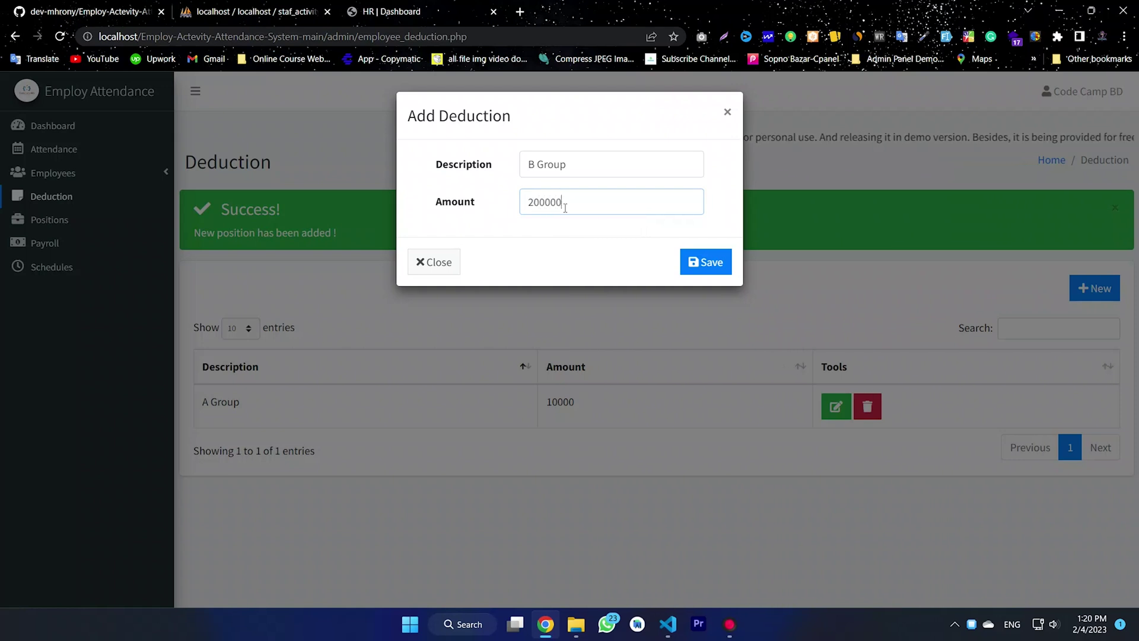
pyautogui.press('Left')
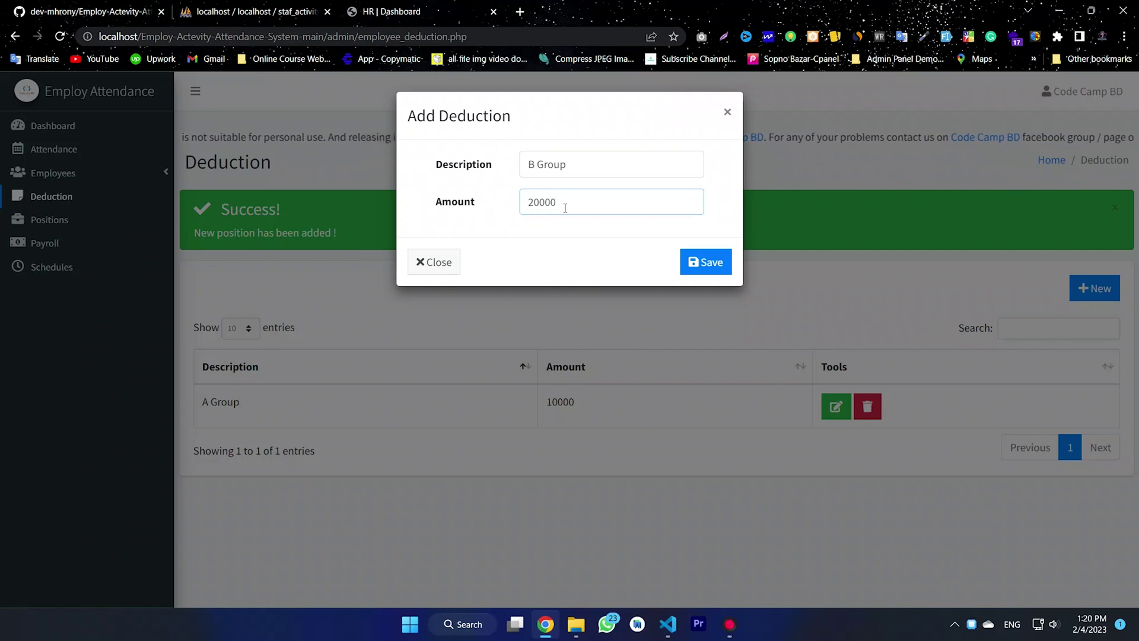
pyautogui.moveTo(565, 208); pyautogui.dragTo(526, 204)
pyautogui.click(605, 208)
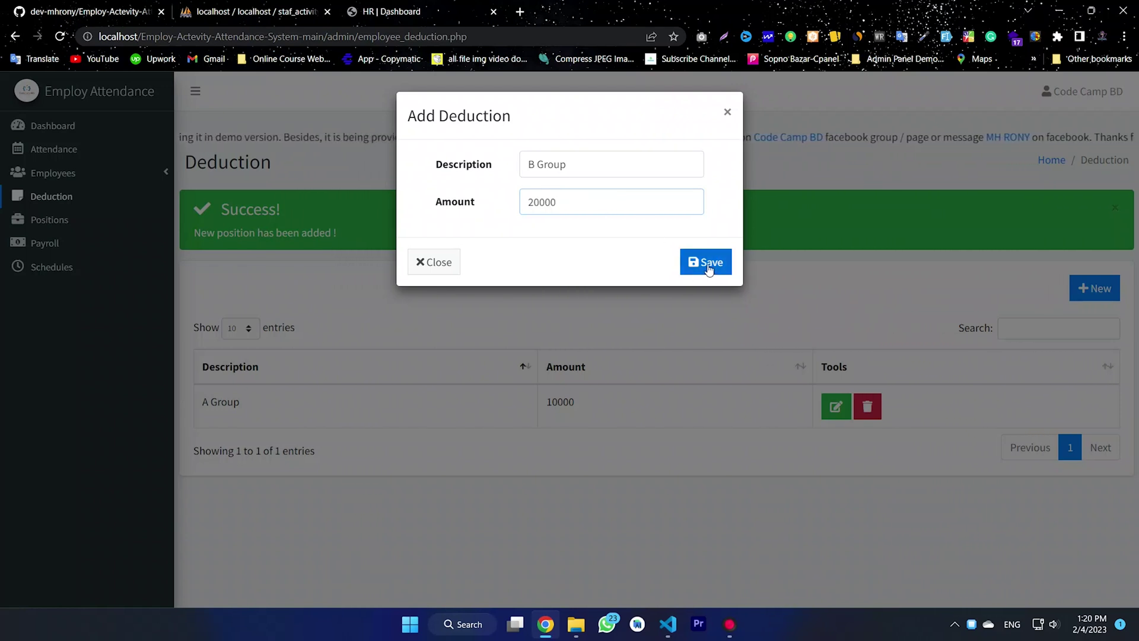
pyautogui.click(709, 267)
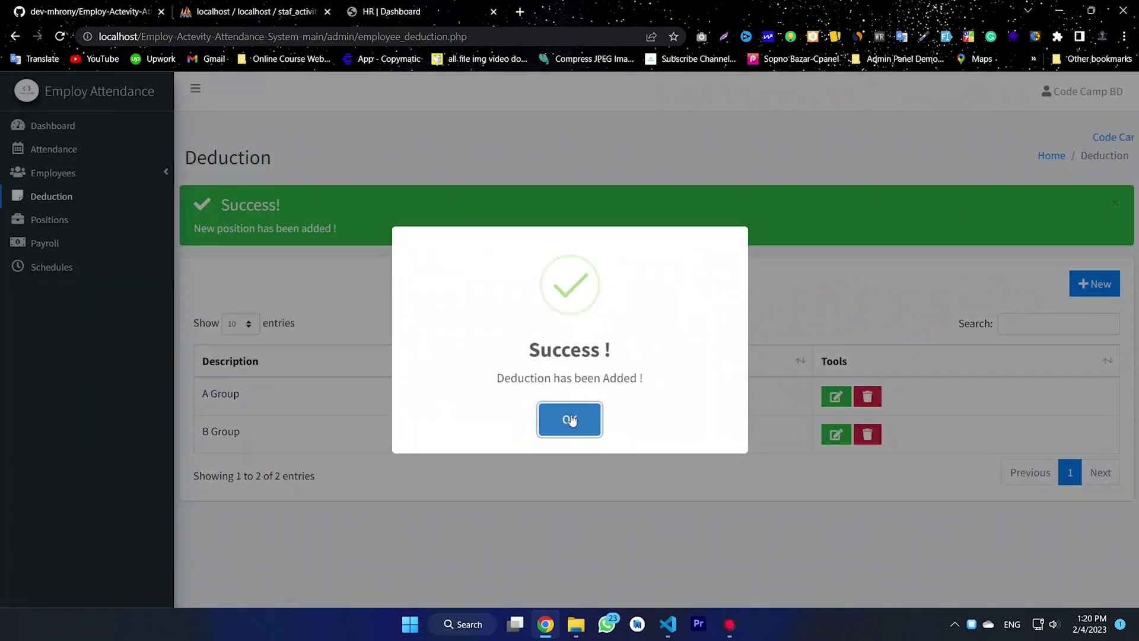
pyautogui.click(573, 418)
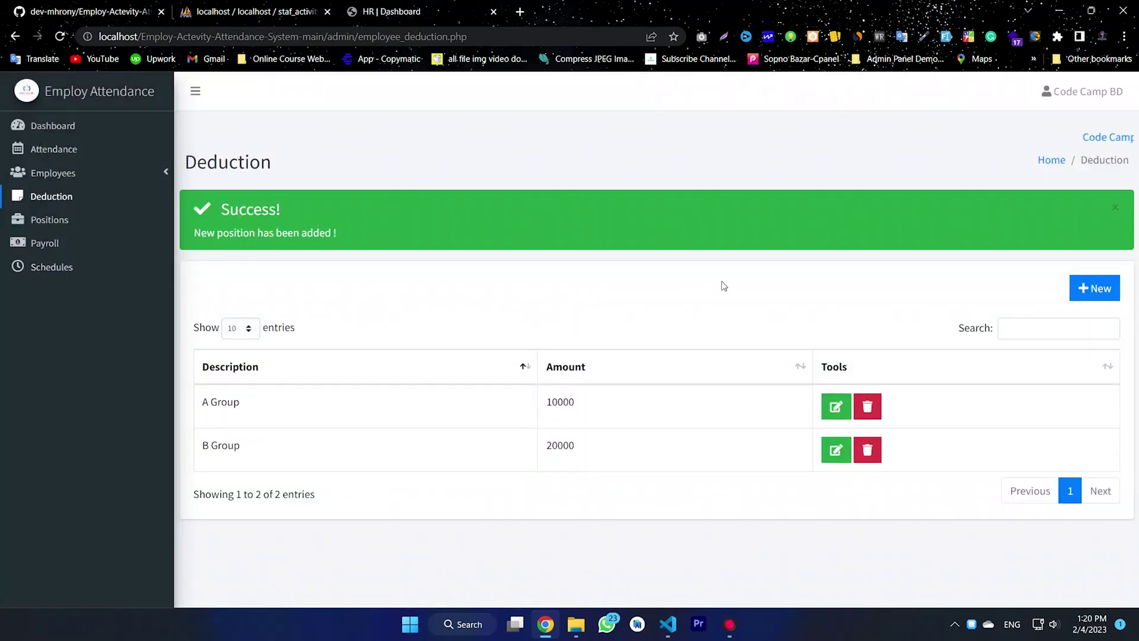
# - Add a deduction described as C Group with an amount of 15000, and check its edit form without changing anything
pyautogui.click(1090, 288)
pyautogui.click(572, 168)
pyautogui.write('C Group')
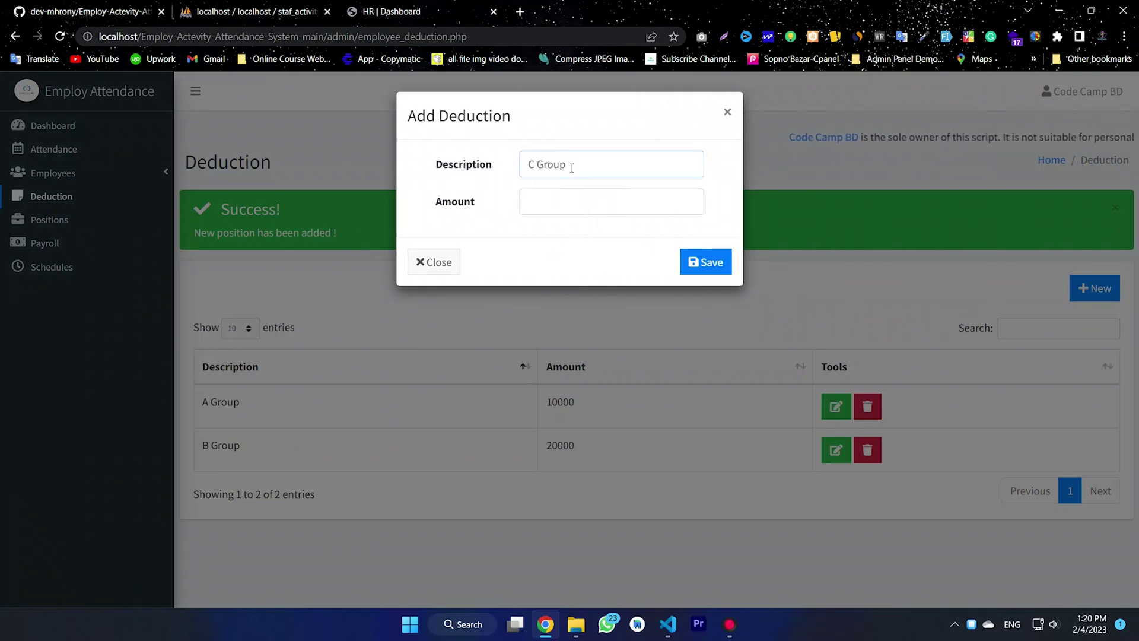
pyautogui.click(591, 201)
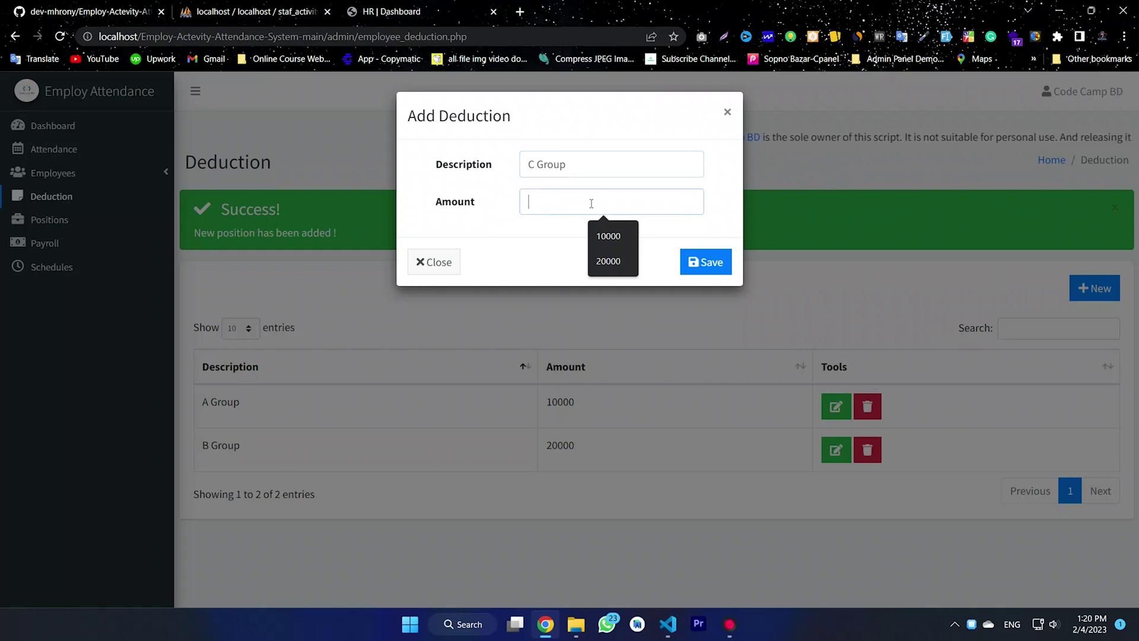
pyautogui.write('15000')
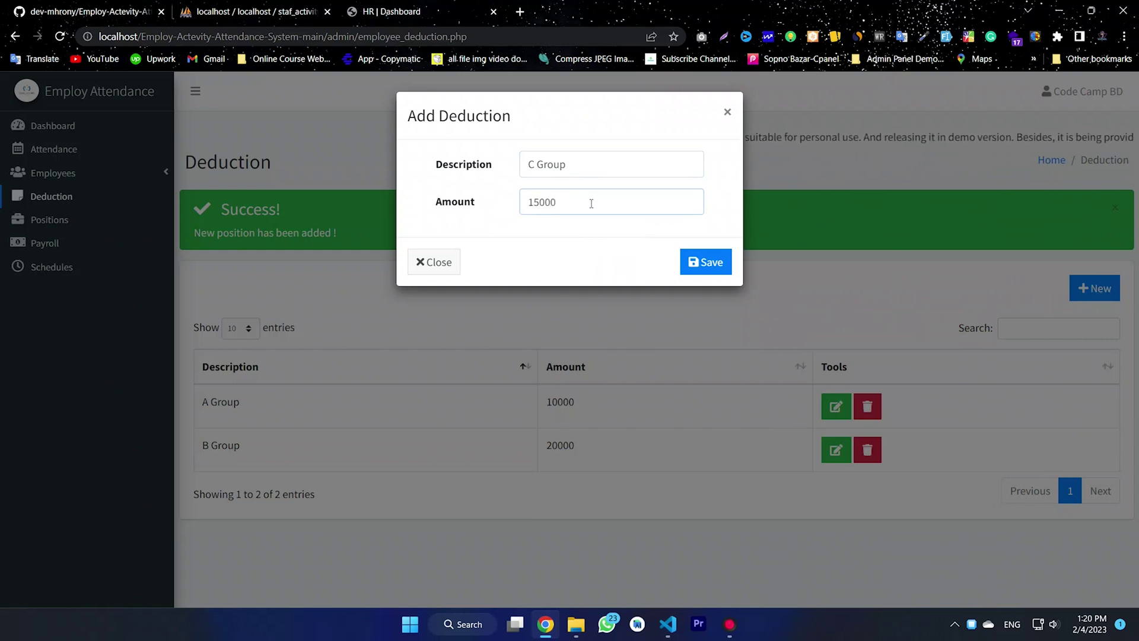
pyautogui.click(706, 264)
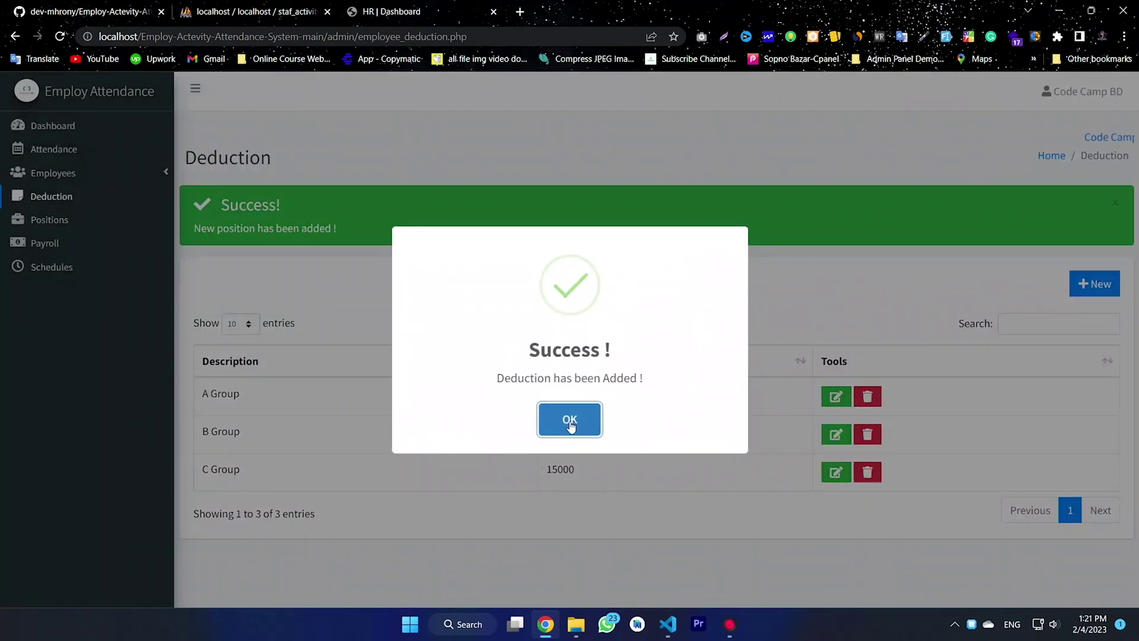
pyautogui.click(571, 413)
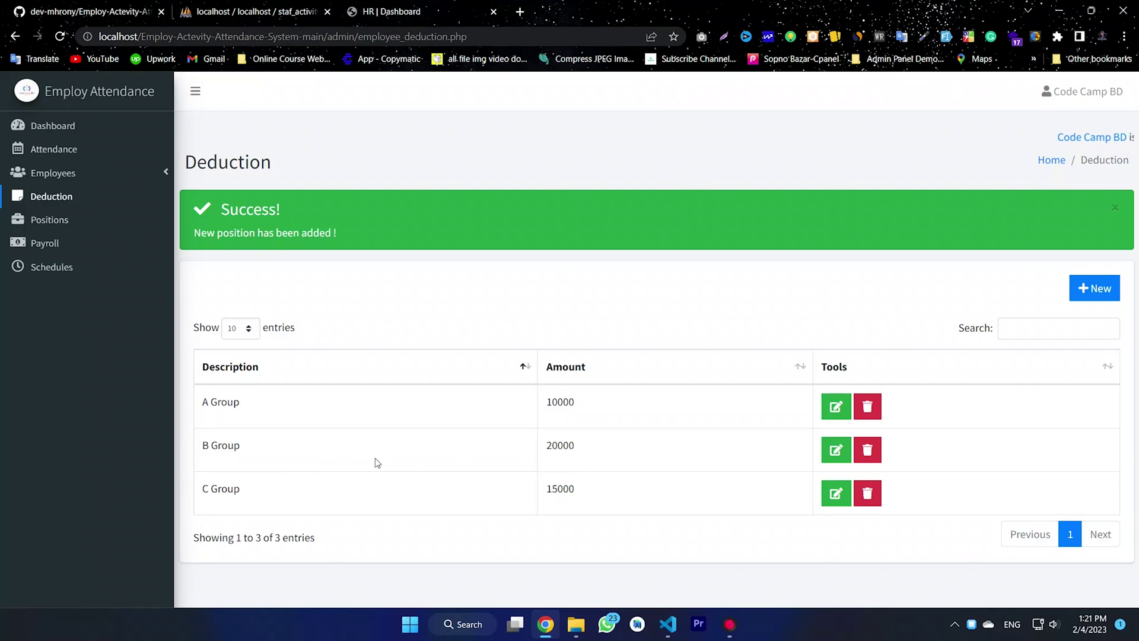
pyautogui.click(836, 494)
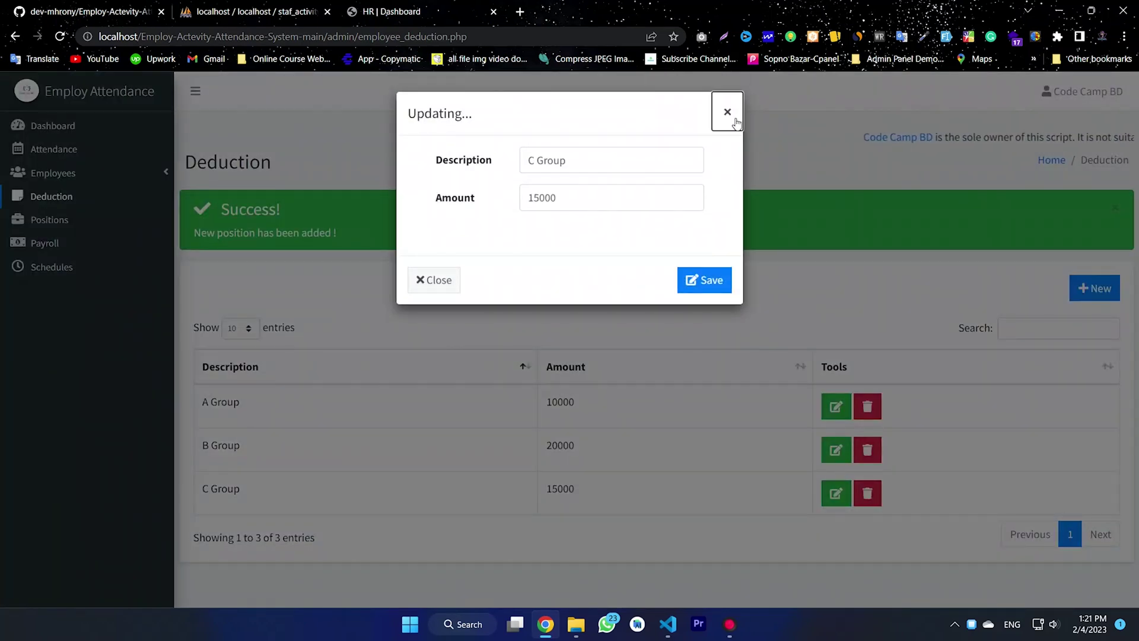
pyautogui.click(727, 113)
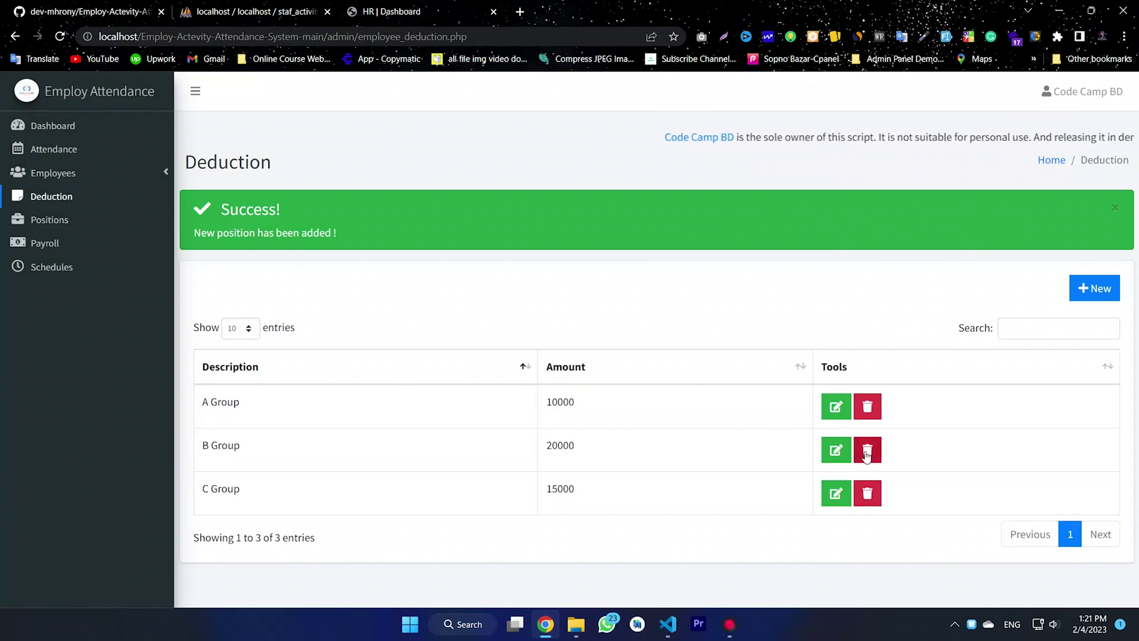
# - Delete the B Group deduction and review the remaining deduction list
pyautogui.click(866, 454)
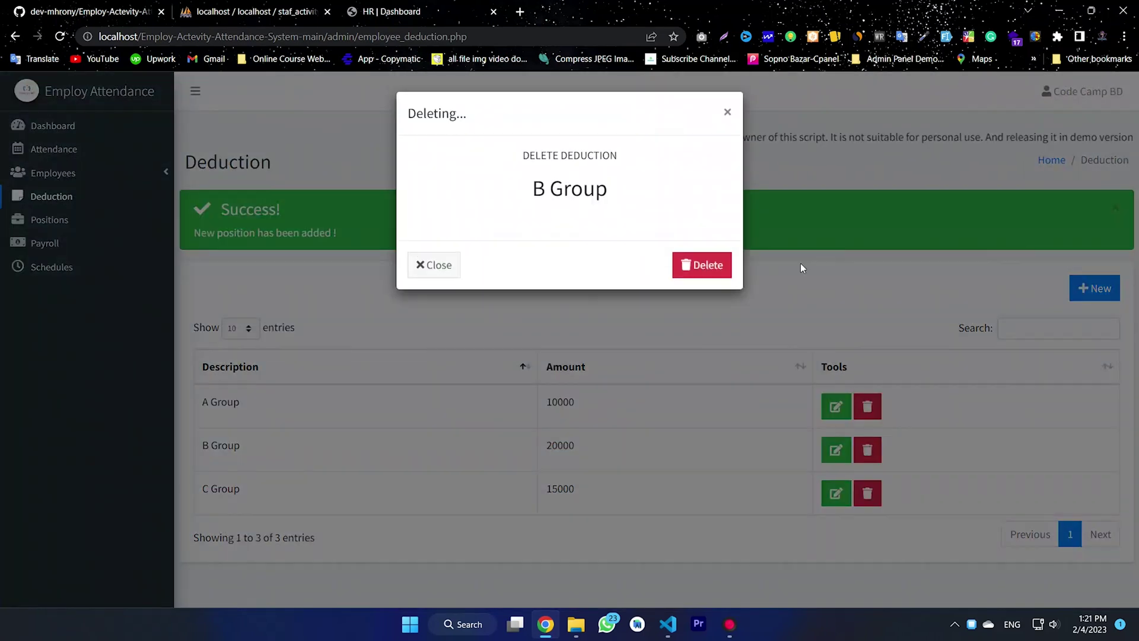
pyautogui.click(707, 274)
pyautogui.click(569, 420)
pyautogui.moveTo(365, 464); pyautogui.dragTo(312, 348)
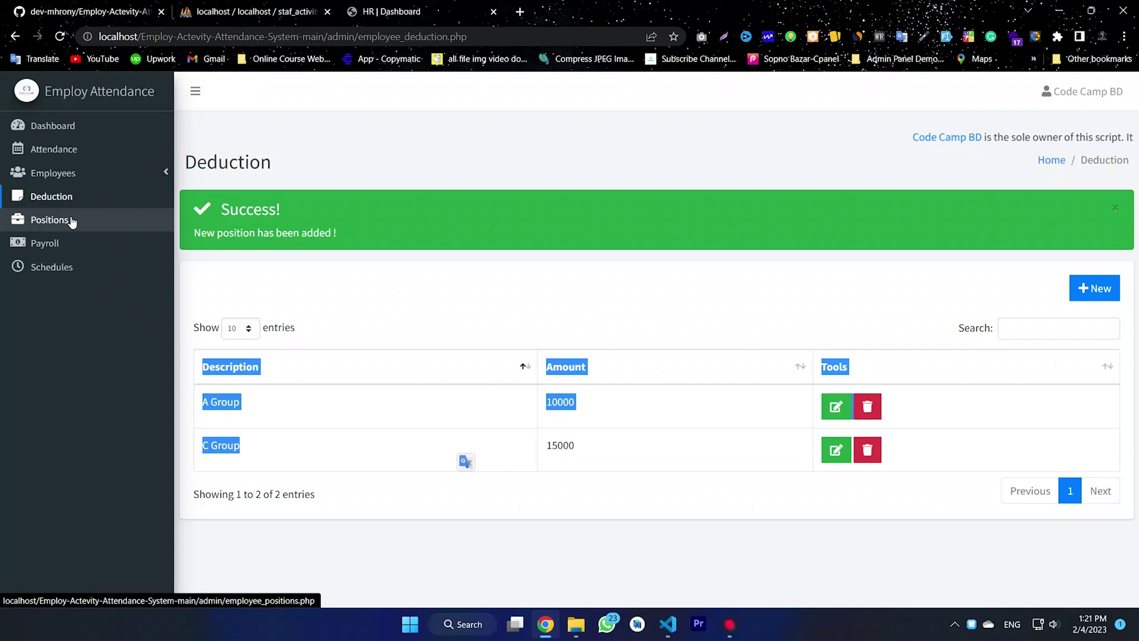
# - Start a new entry on the employee Schedules page and set its Time in to 9:15 AM
pyautogui.click(61, 178)
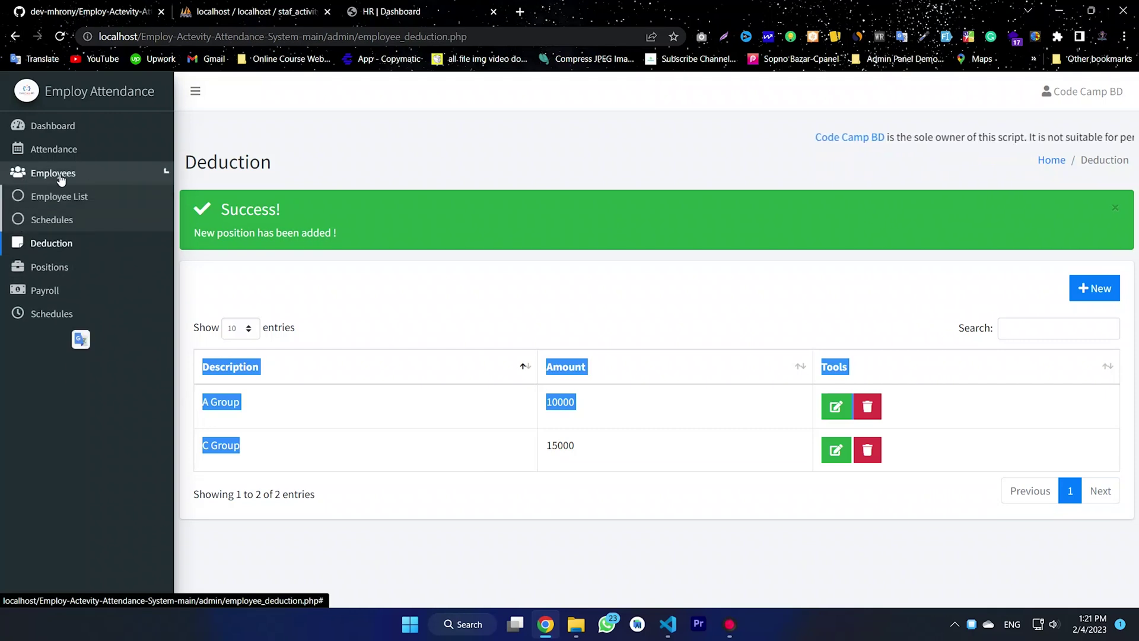
pyautogui.click(60, 229)
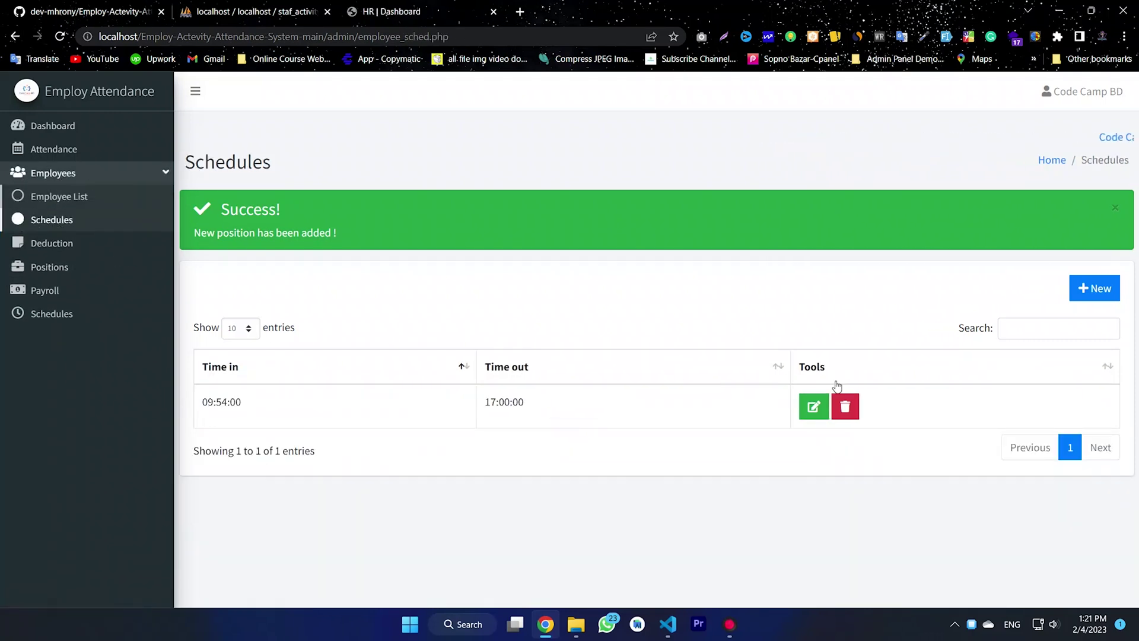
pyautogui.click(1088, 292)
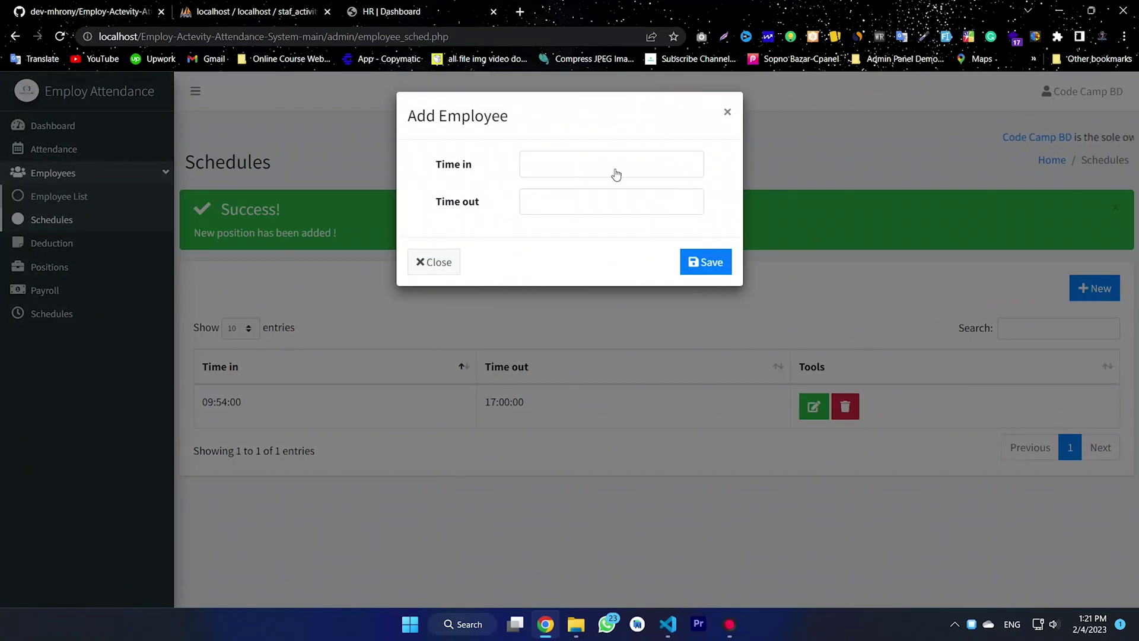
pyautogui.click(591, 168)
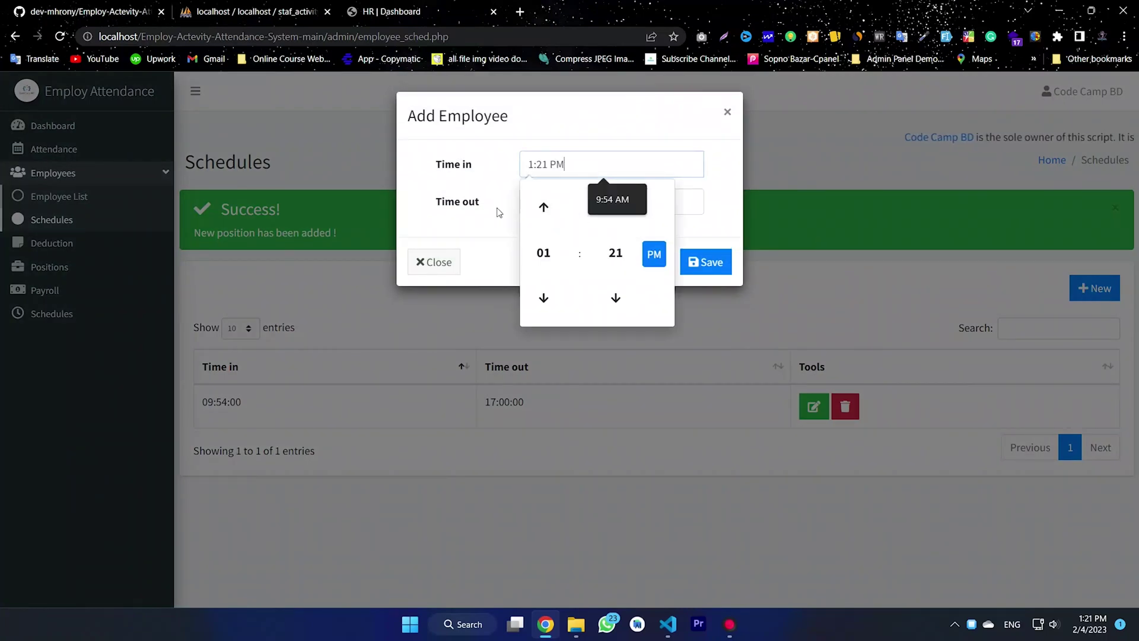
pyautogui.click(498, 191)
pyautogui.click(573, 172)
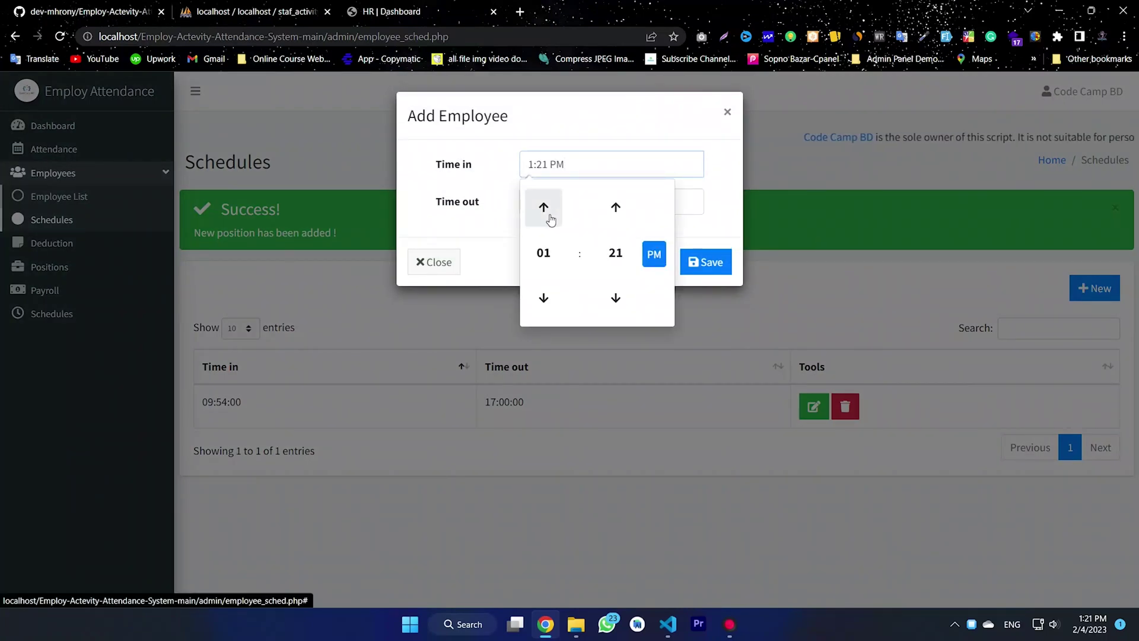
pyautogui.click(543, 298)
pyautogui.click(544, 299)
pyautogui.click(543, 206)
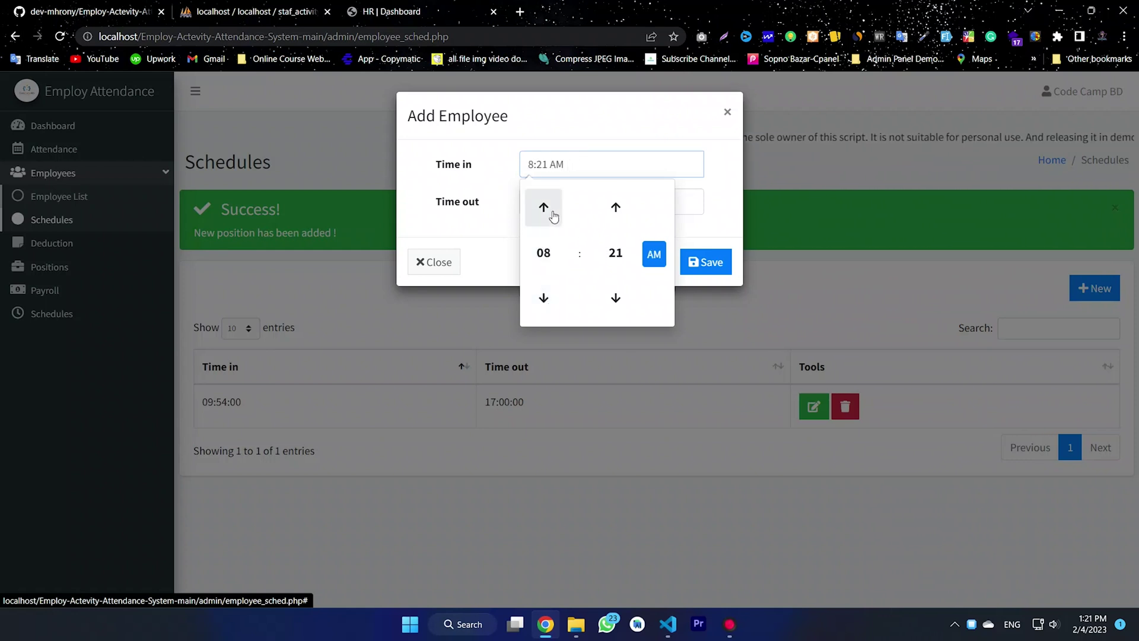
pyautogui.click(608, 303)
pyautogui.click(616, 207)
pyautogui.click(654, 255)
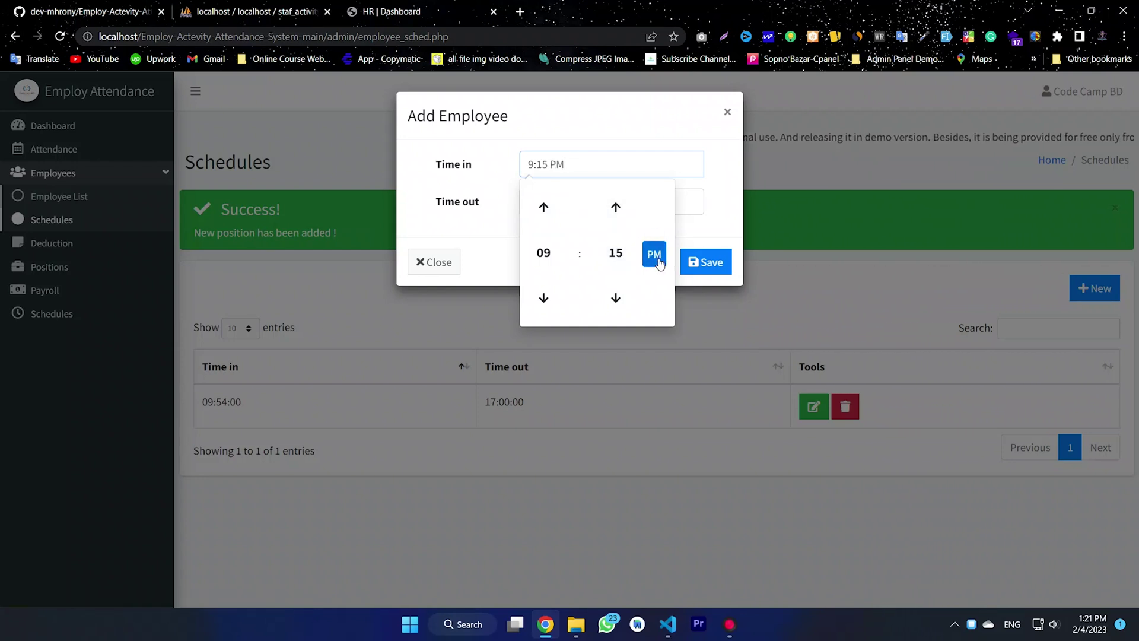
pyautogui.click(715, 201)
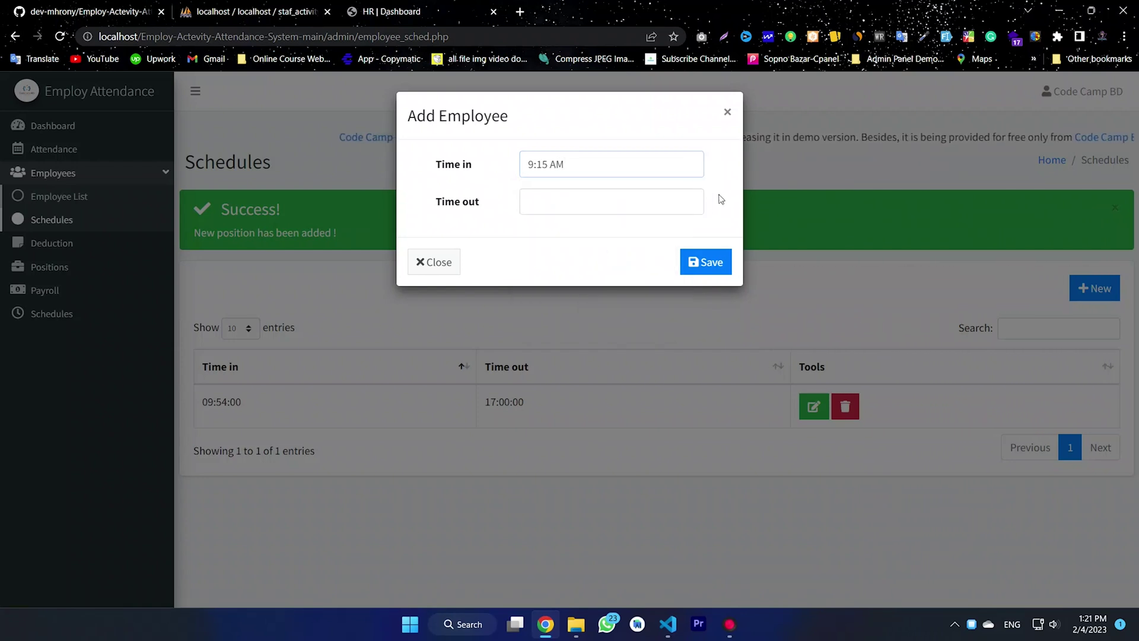
# - Set the new schedule's Time out to 5:20 PM, save it, and review the schedule list
pyautogui.click(582, 204)
pyautogui.click(544, 245)
pyautogui.click(543, 245)
pyautogui.click(543, 245)
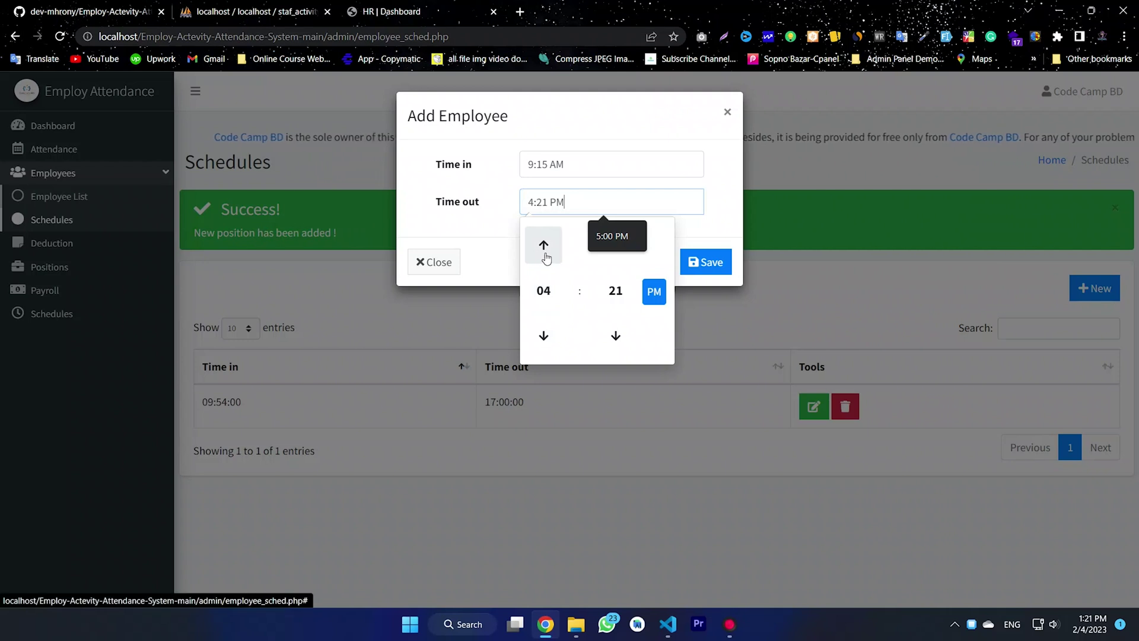
pyautogui.click(543, 334)
pyautogui.click(615, 328)
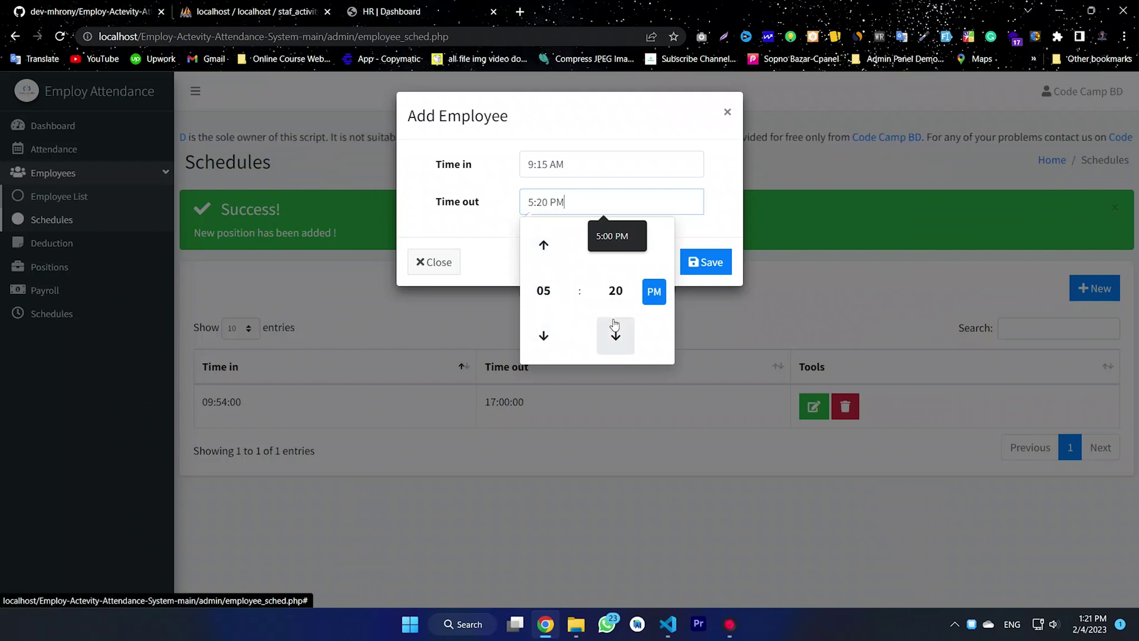
pyautogui.click(654, 293)
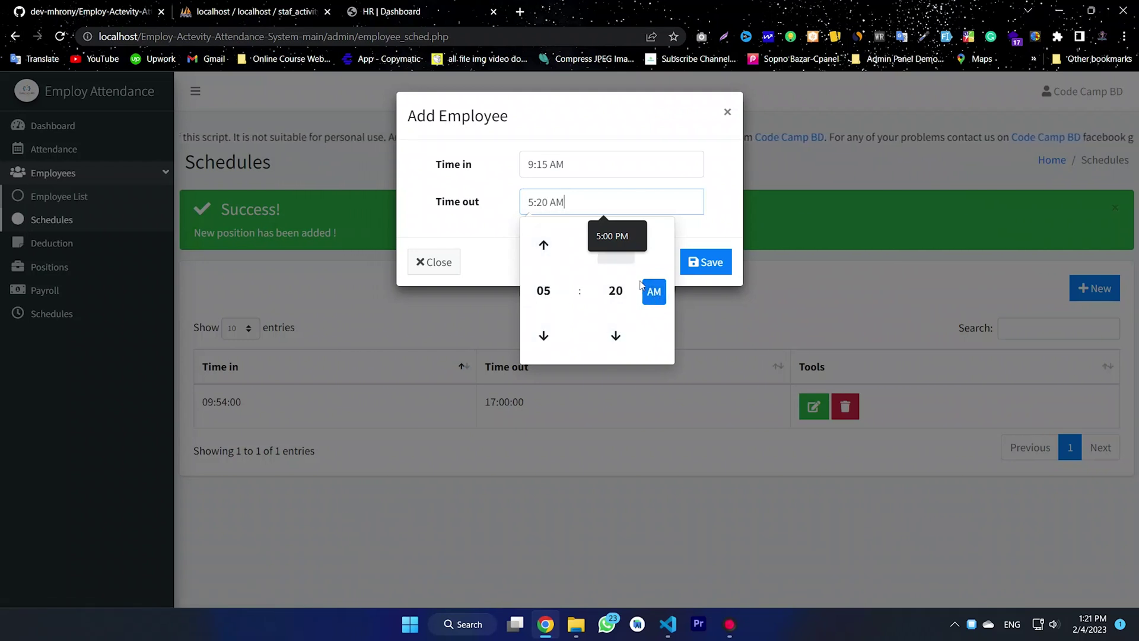
pyautogui.click(654, 292)
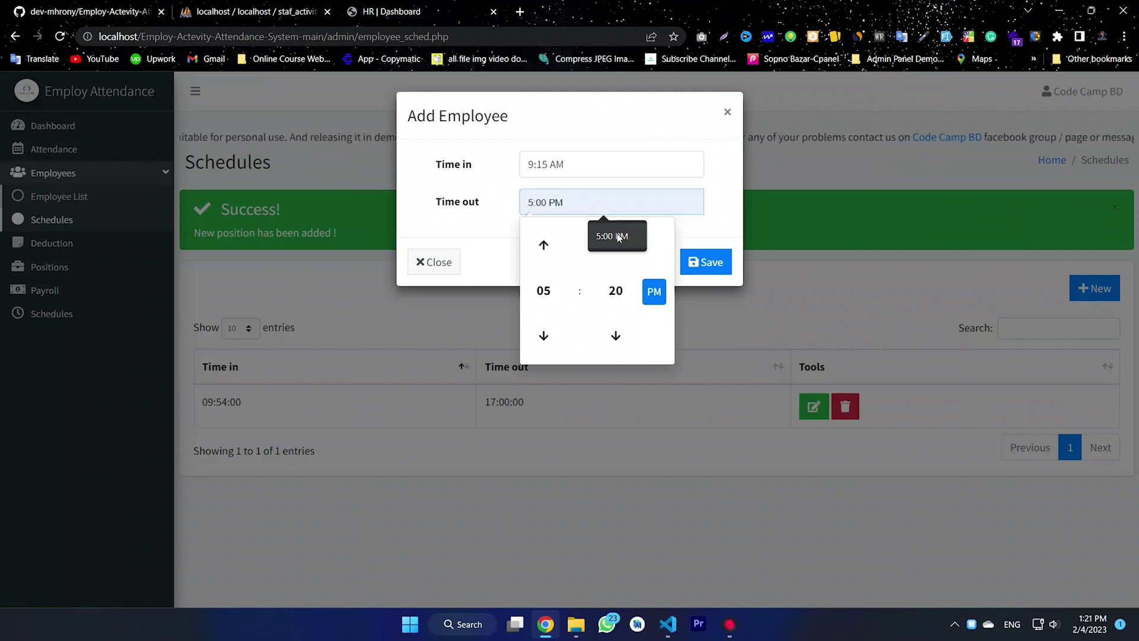
pyautogui.click(653, 294)
pyautogui.click(715, 226)
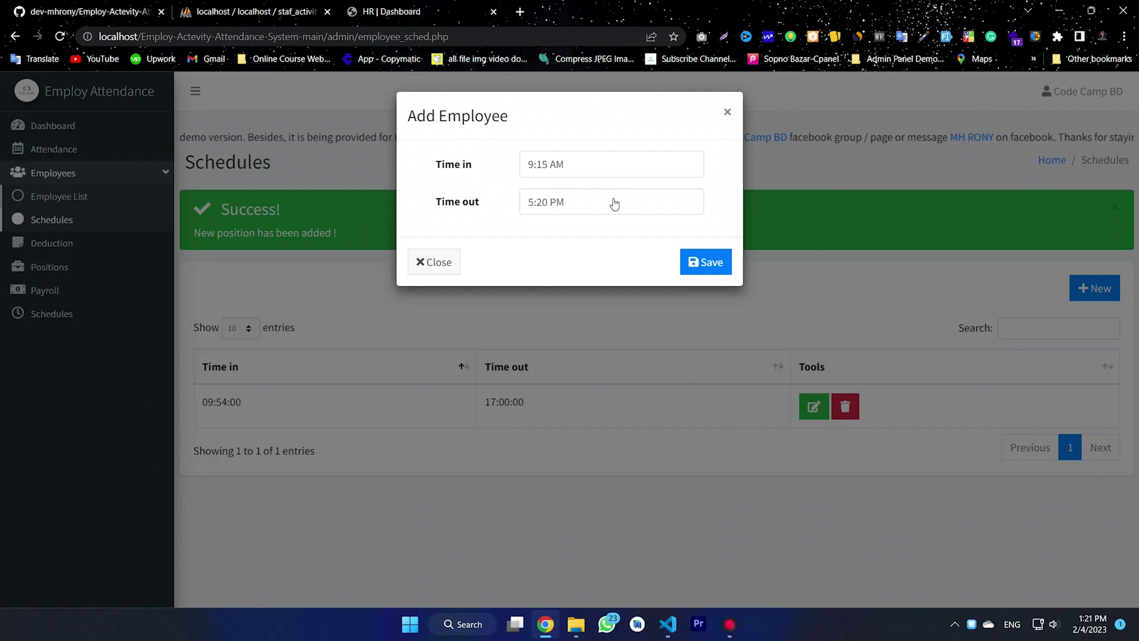
pyautogui.click(700, 265)
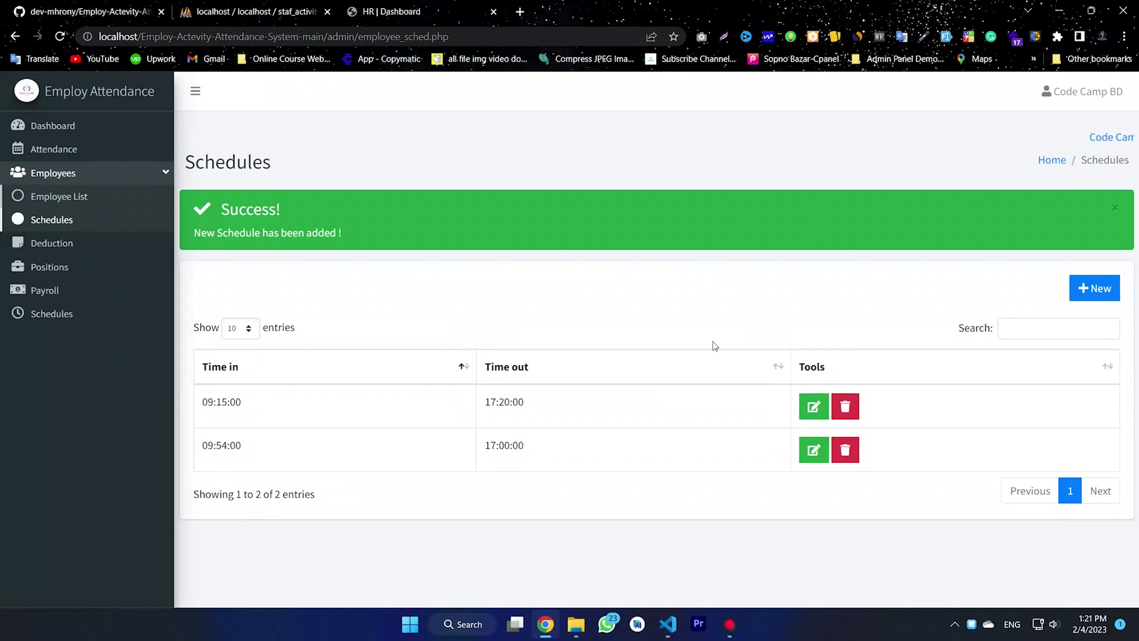
pyautogui.moveTo(898, 454); pyautogui.dragTo(356, 364)
pyautogui.click(508, 527)
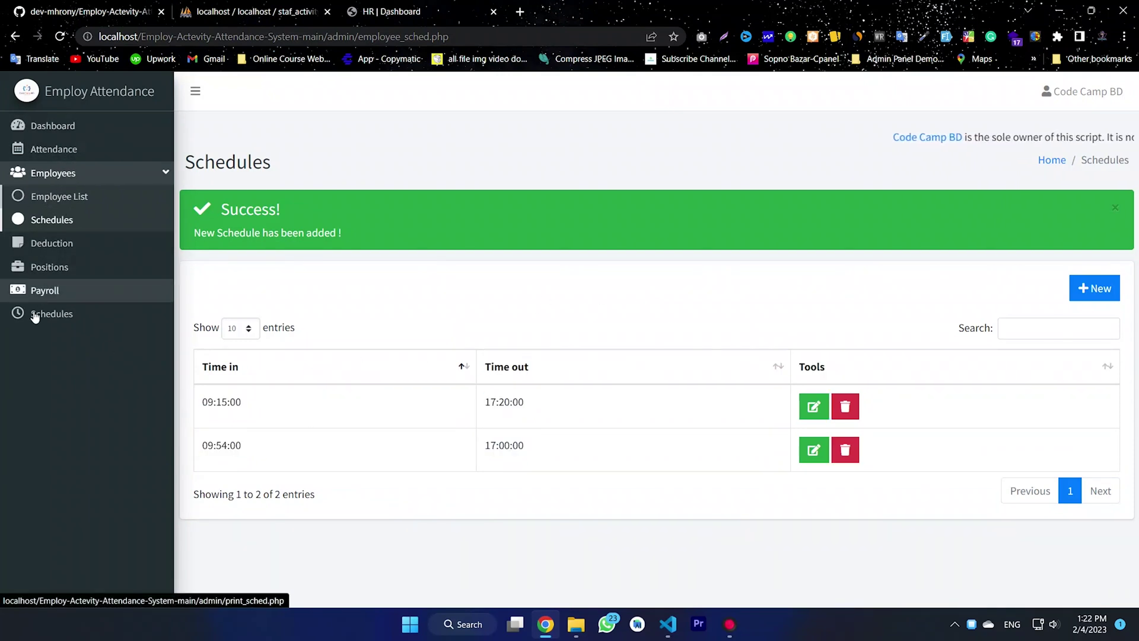
# - View the Employee List, Deduction, Positions, printable Schedule and Attendance pages one after another
pyautogui.click(63, 198)
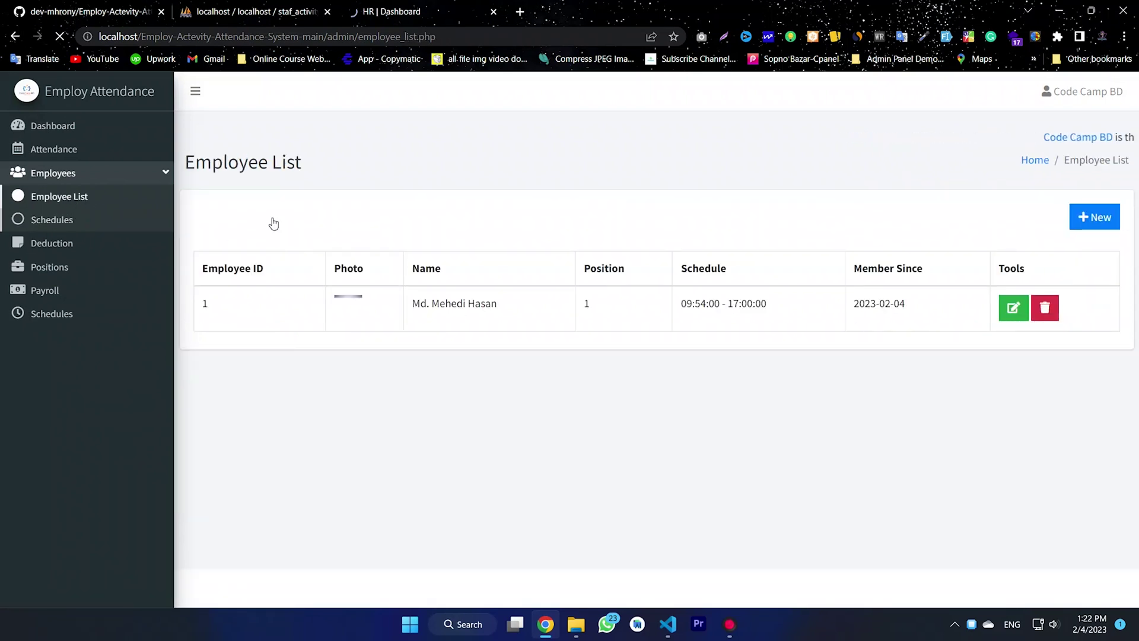
pyautogui.click(53, 244)
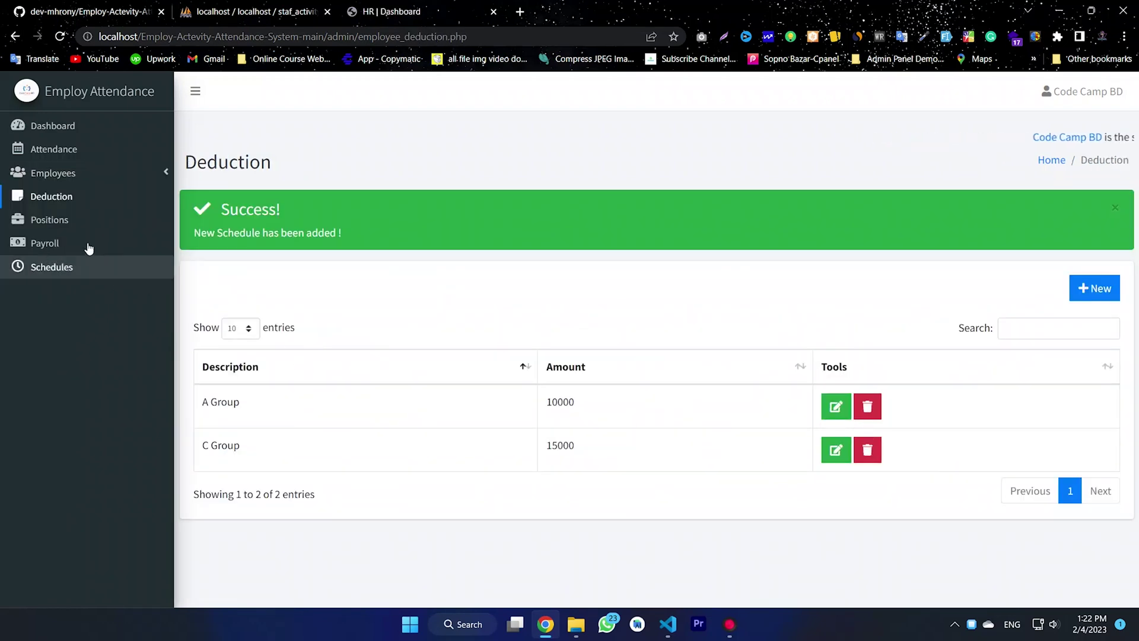
pyautogui.click(55, 223)
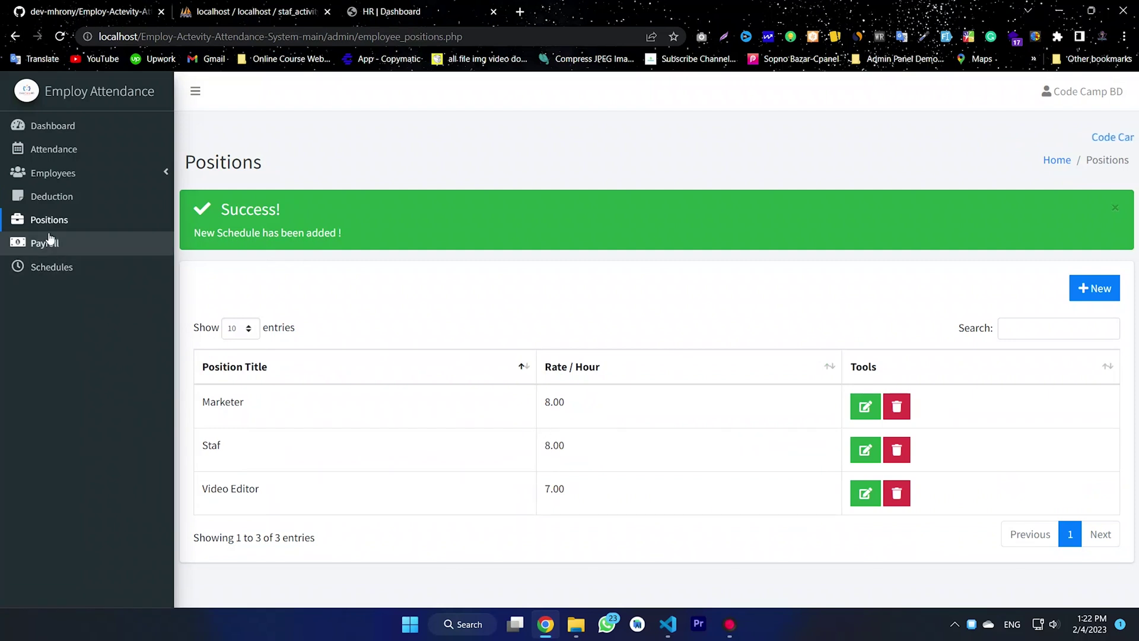
pyautogui.click(39, 259)
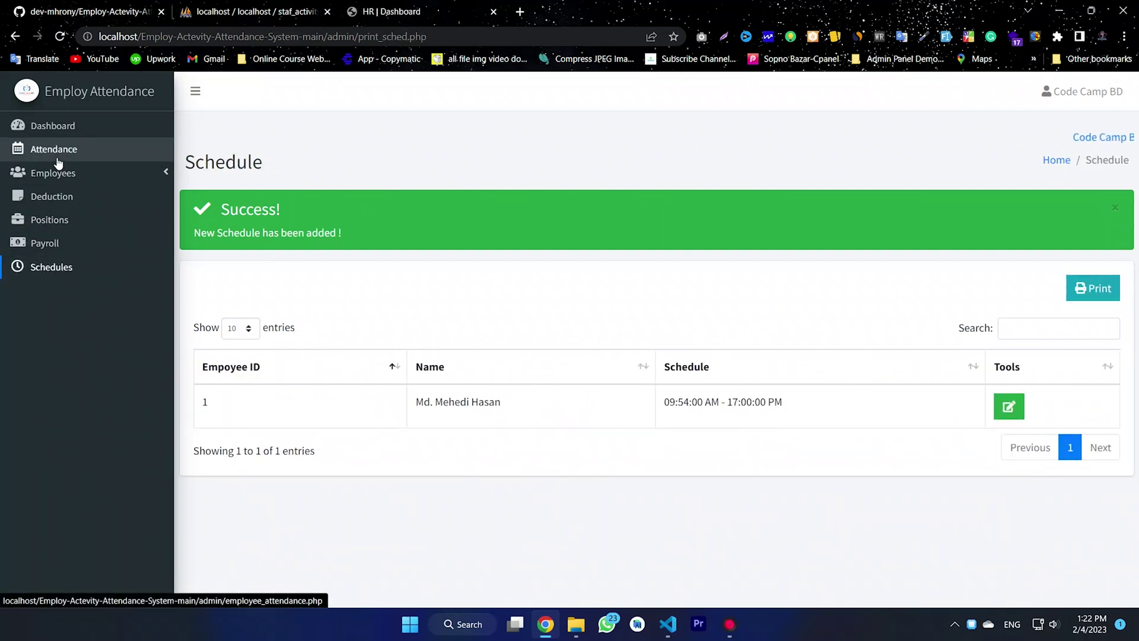
pyautogui.click(58, 163)
# - Start a new employee in the Employee List with tag 02, first name Code Camp and last name BD
pyautogui.click(77, 176)
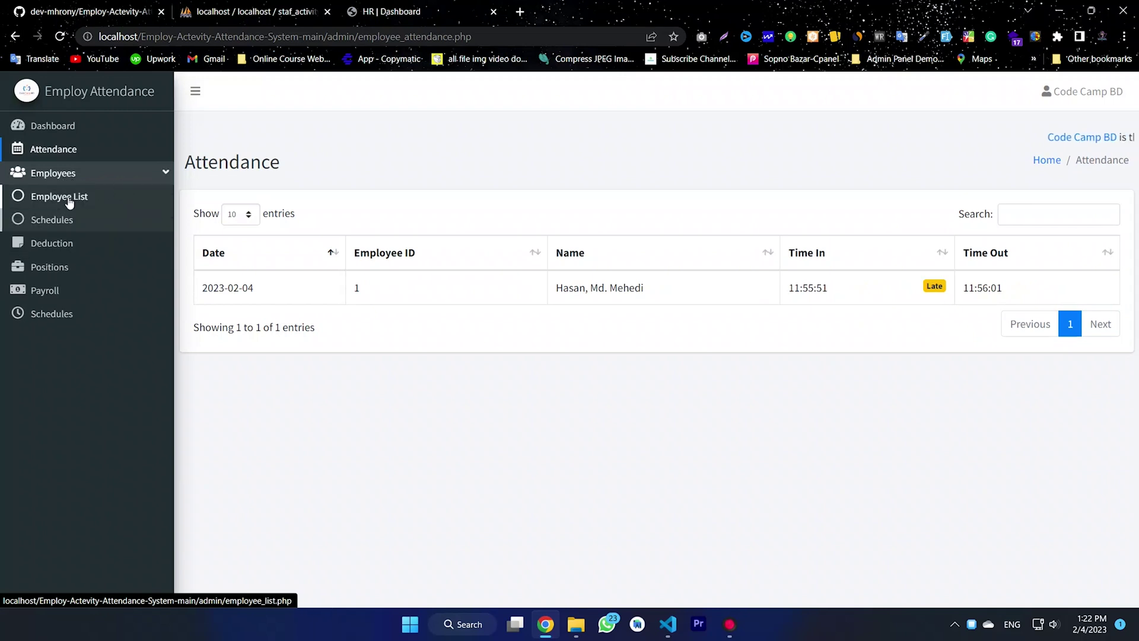
pyautogui.click(70, 201)
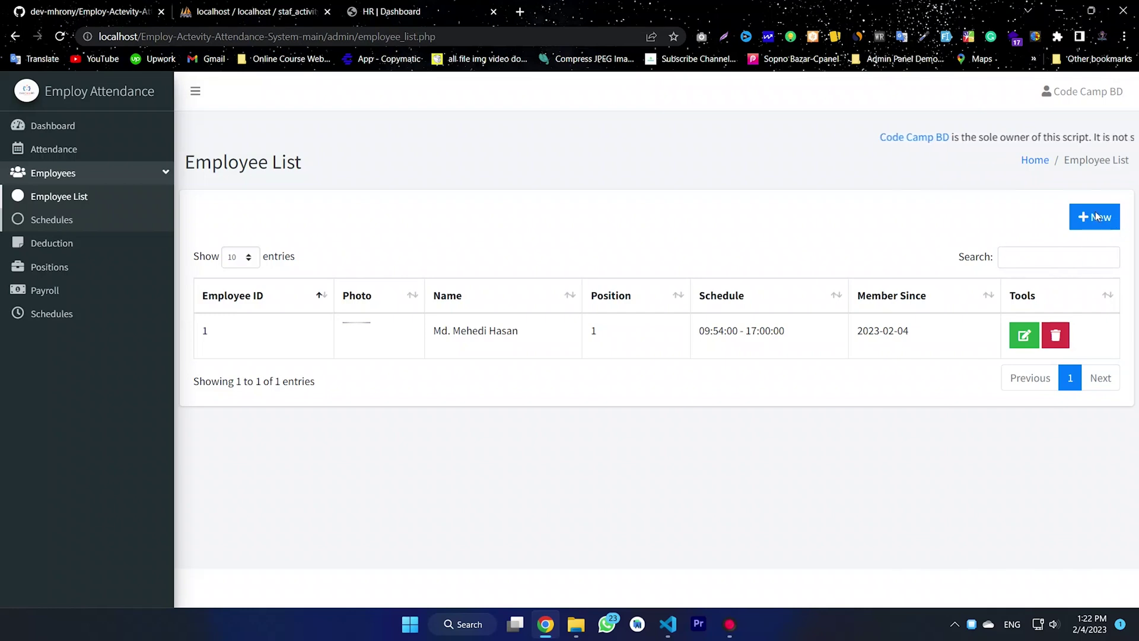
pyautogui.click(1097, 216)
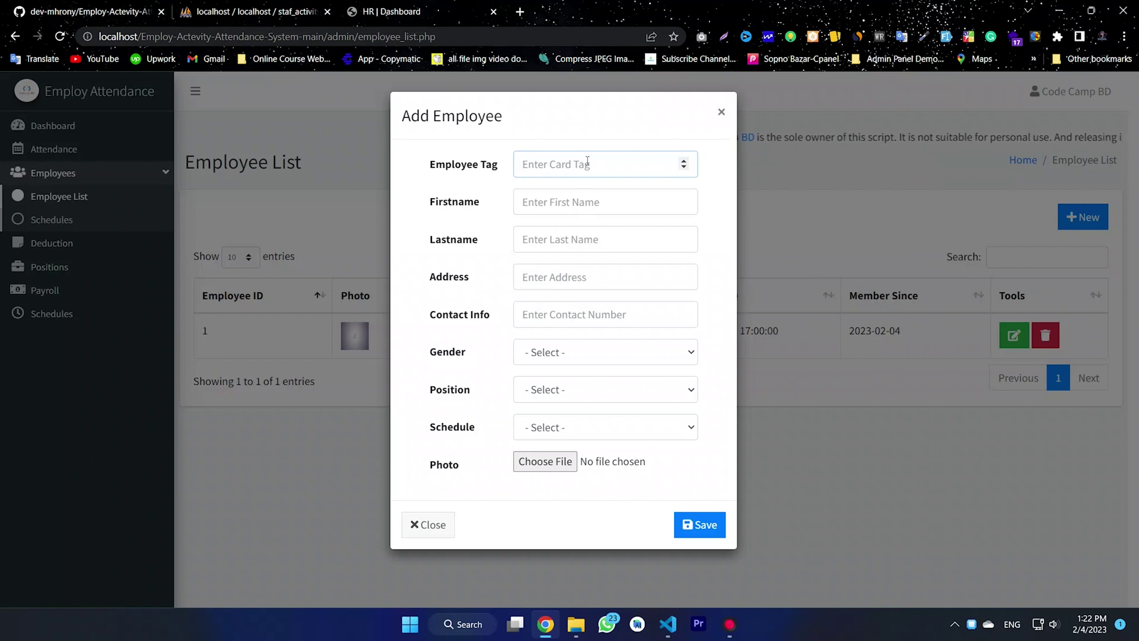
pyautogui.write('02')
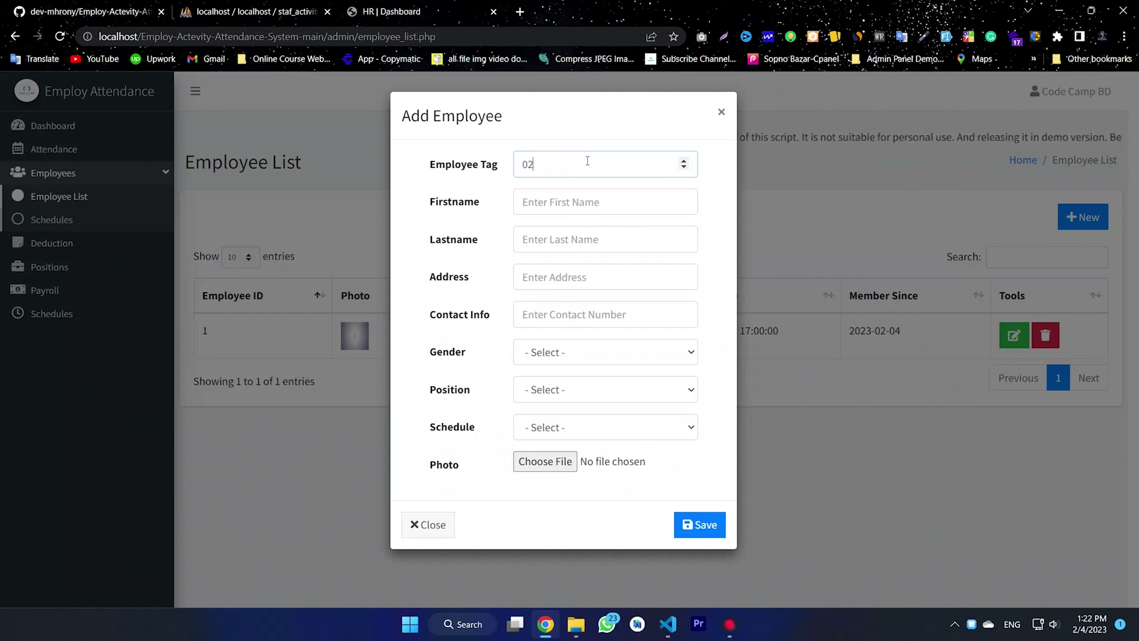
pyautogui.click(553, 201)
pyautogui.write('Code Camp')
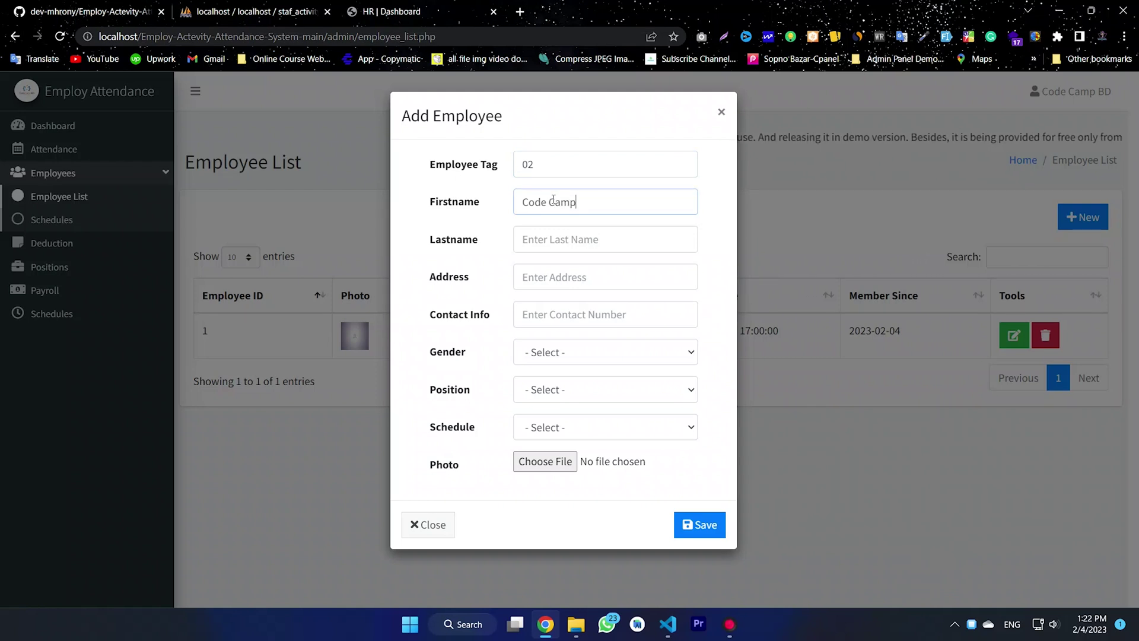
pyautogui.click(541, 236)
pyautogui.write('BD')
# - Fill in the new employee's address and contact number
pyautogui.click(548, 270)
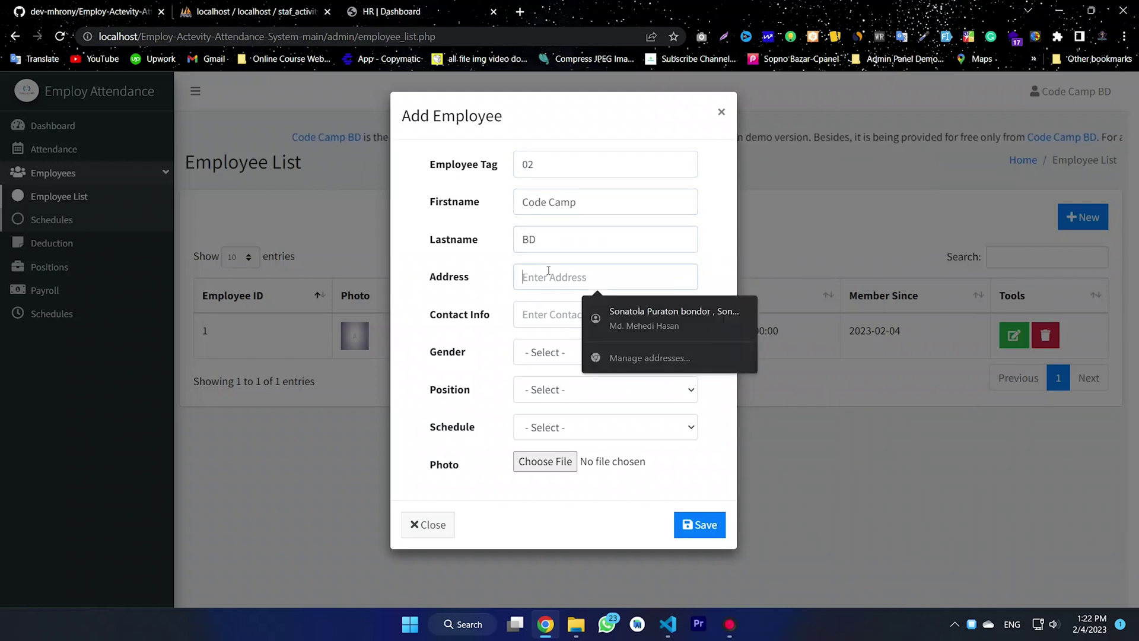
pyautogui.write('Bogura')
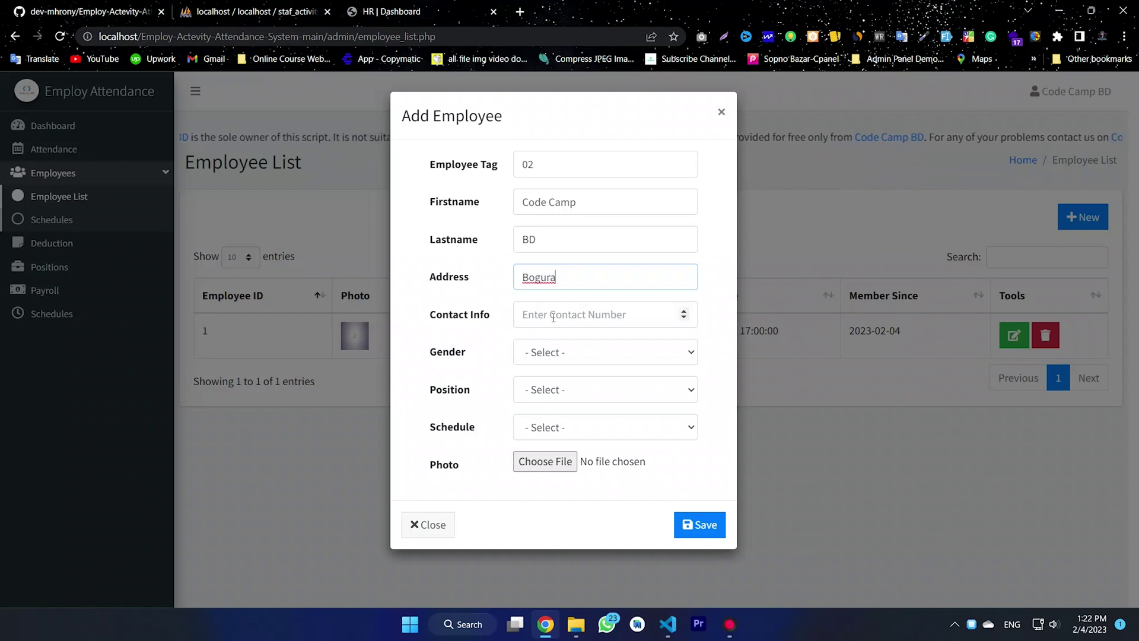
pyautogui.click(554, 316)
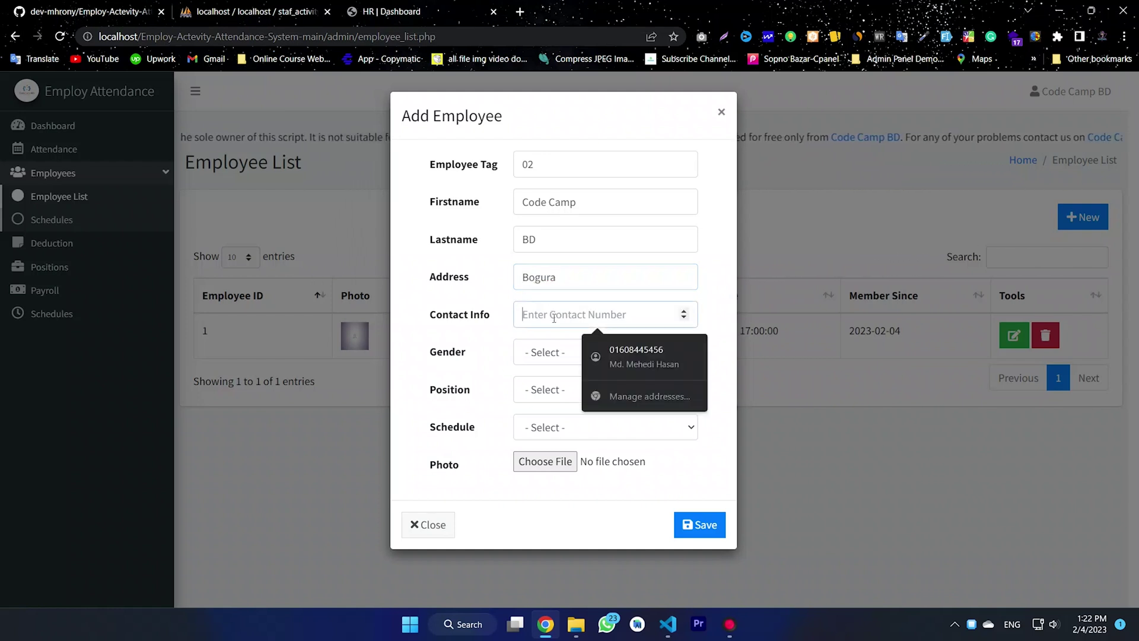
pyautogui.write('01')
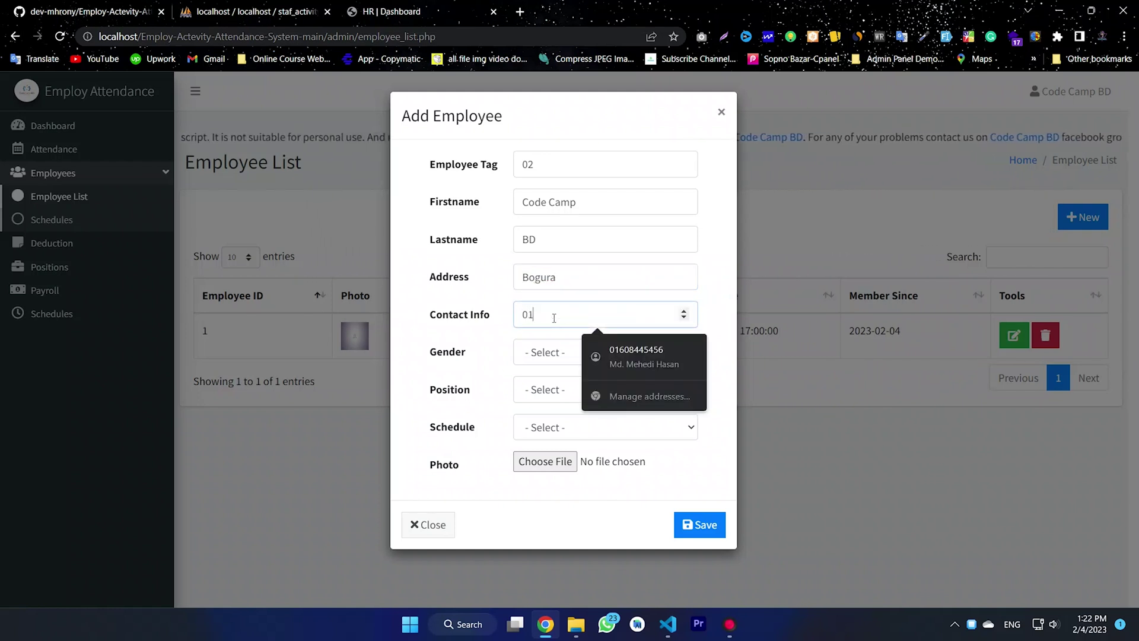
pyautogui.write('60000000')
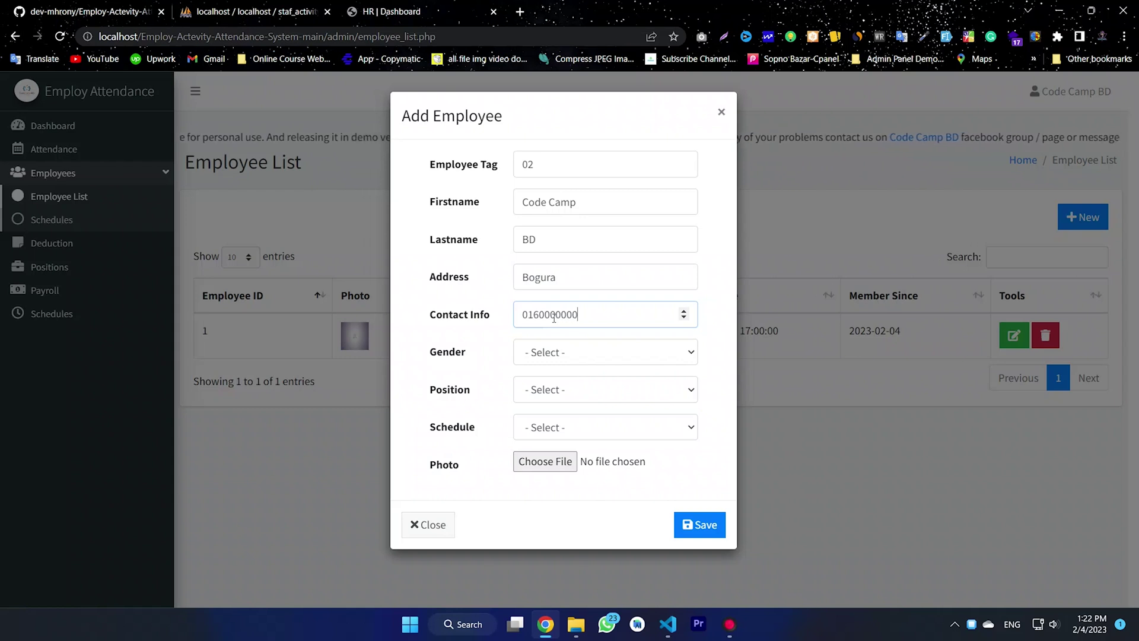
# - Set the new employee's gender to Male and position to Marketer
pyautogui.click(522, 359)
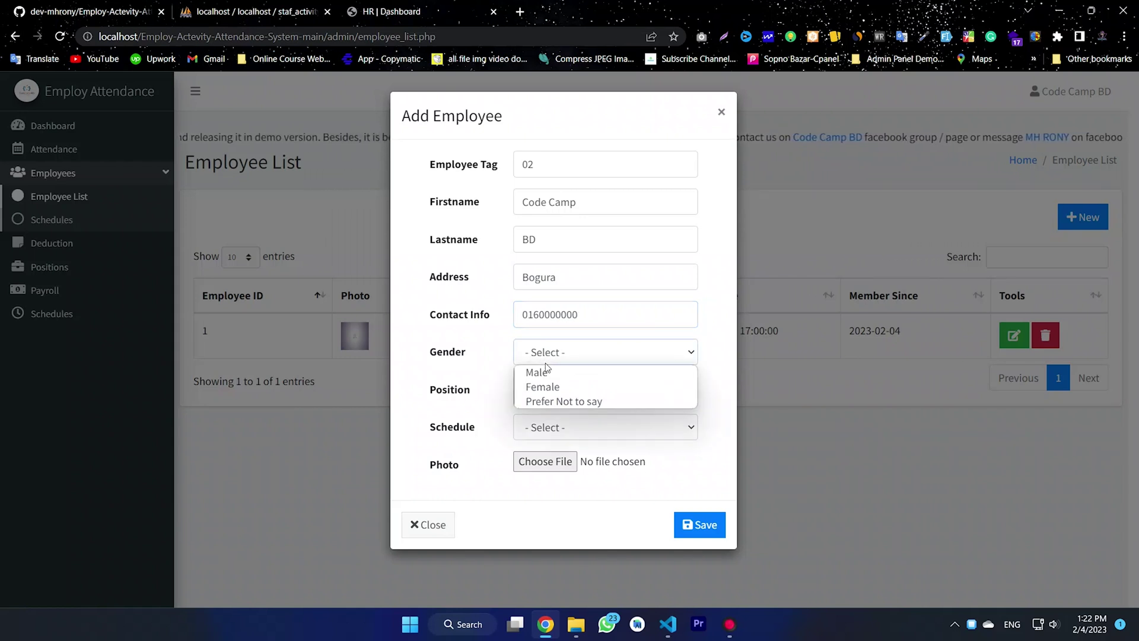
pyautogui.click(550, 373)
pyautogui.click(550, 391)
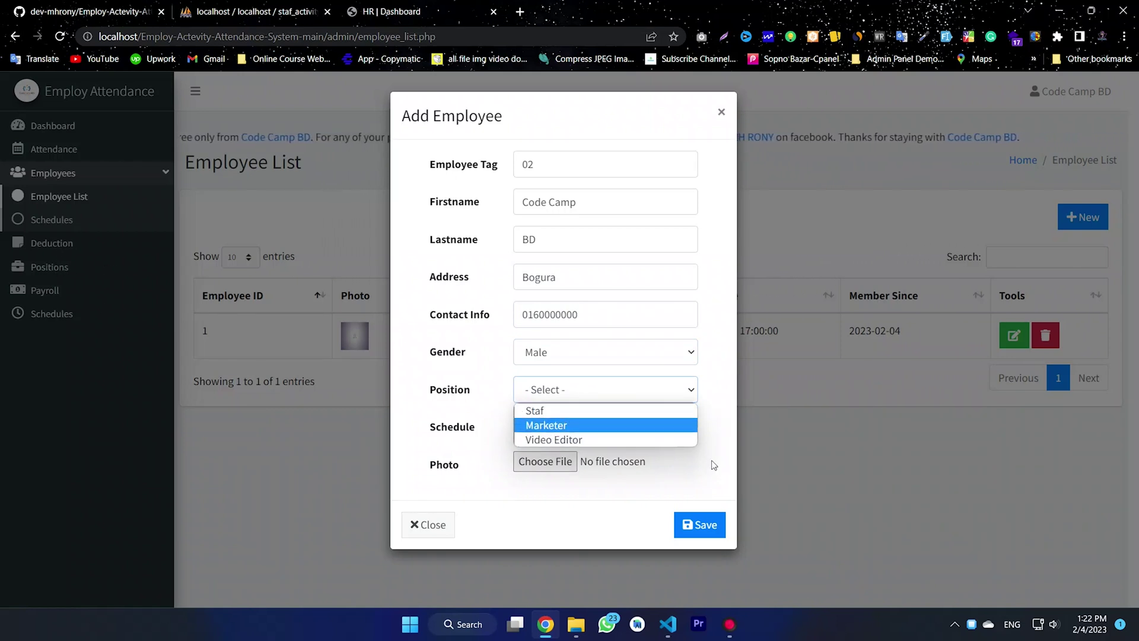
pyautogui.click(542, 425)
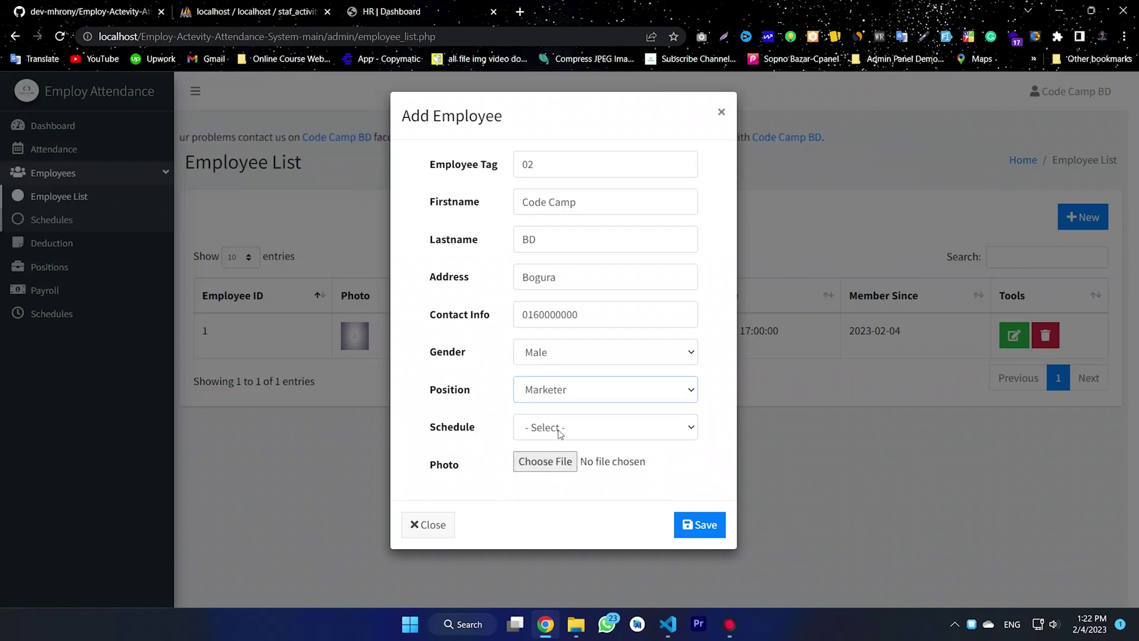
# - Assign the 09:15:00 - 17:20:00 schedule to the new employee
pyautogui.click(550, 426)
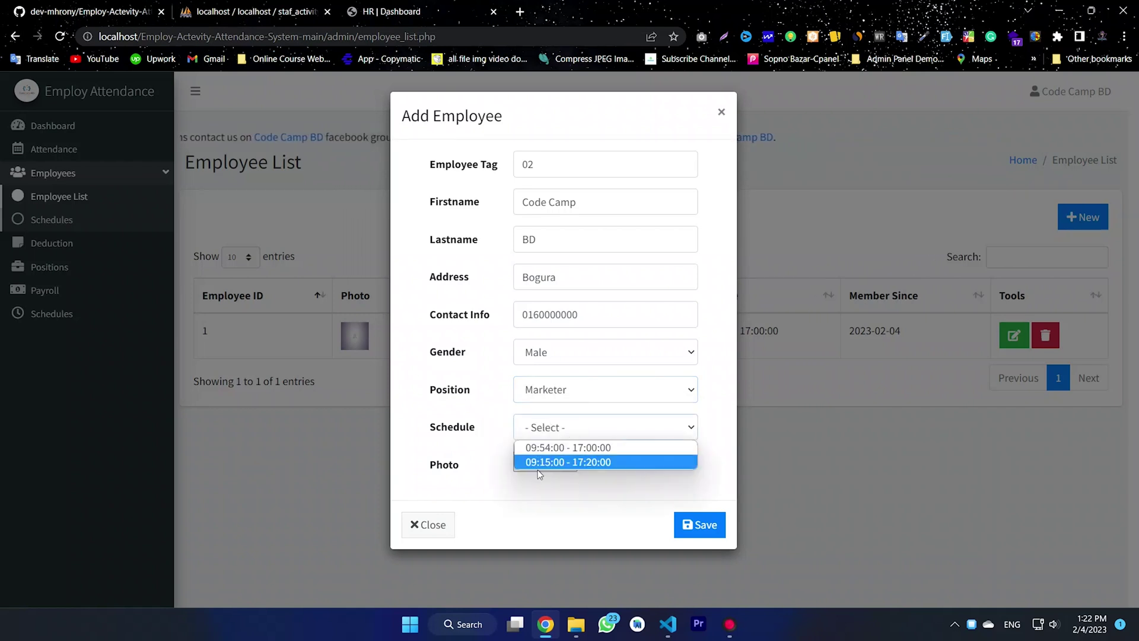
pyautogui.click(579, 446)
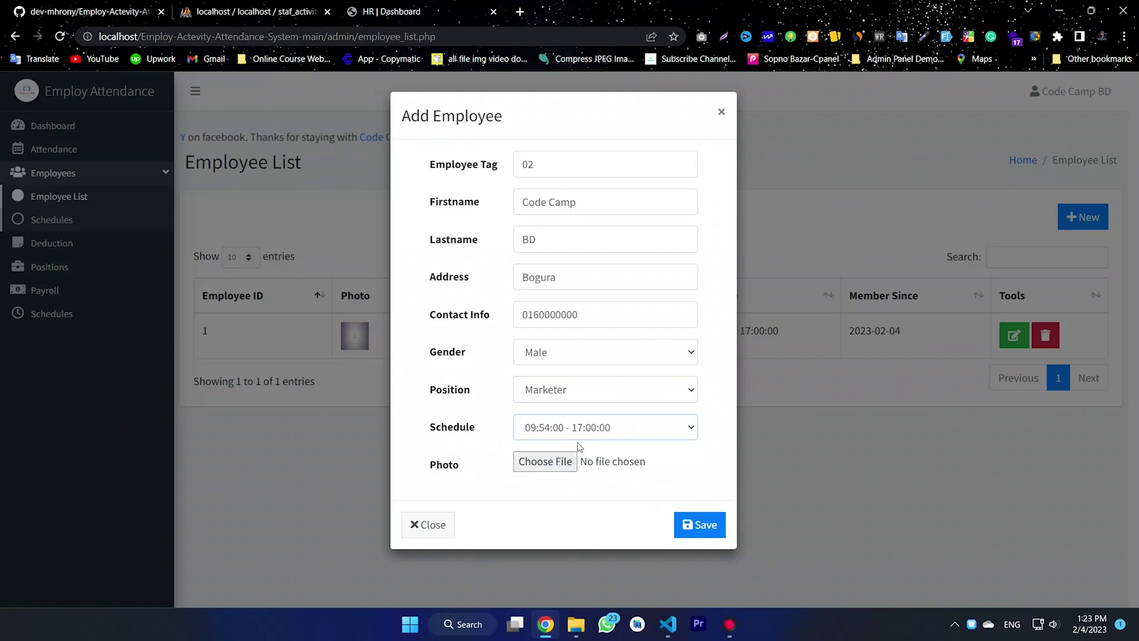
pyautogui.click(578, 430)
pyautogui.click(576, 461)
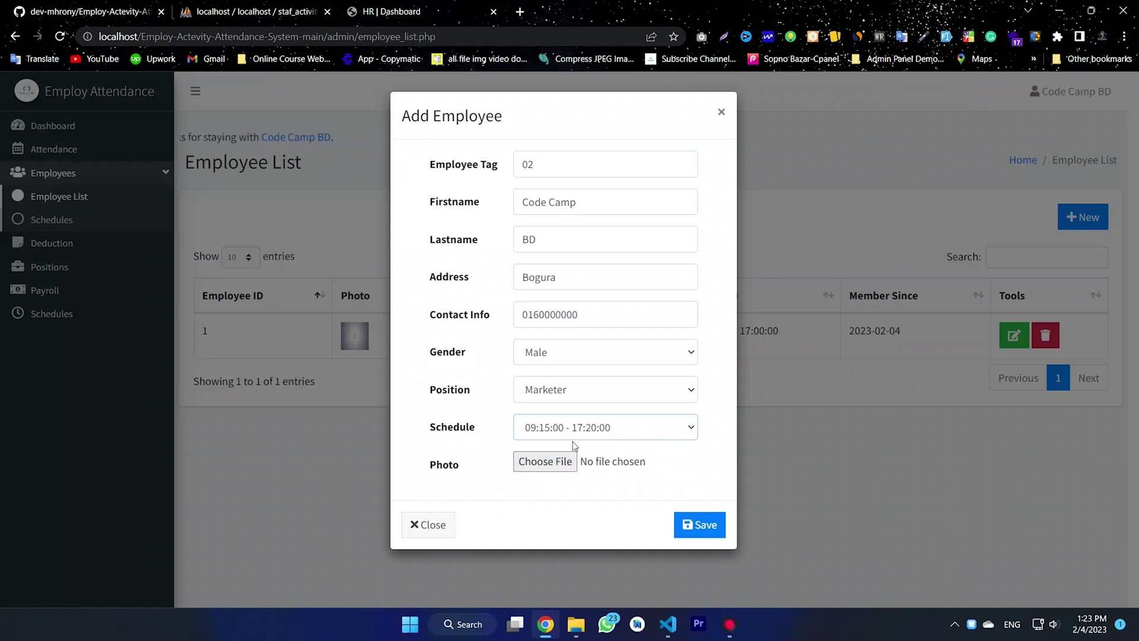
# - Attach the Untitled-2 image from the Desktop's New folder as the new employee's photo and save the employee
pyautogui.click(545, 461)
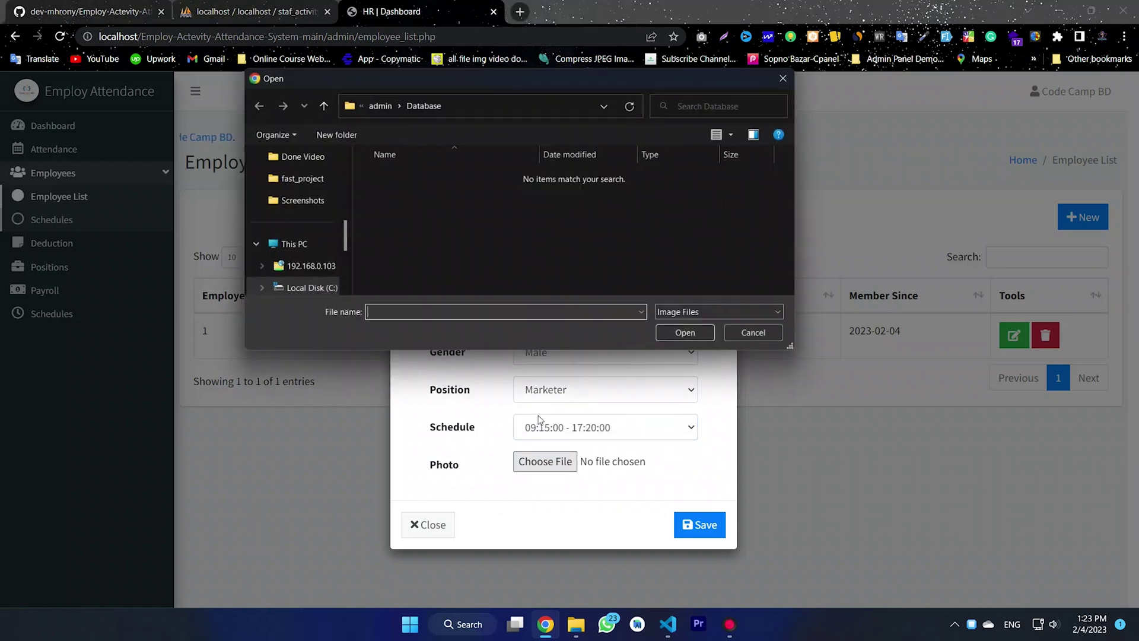
pyautogui.scroll(2, 285, 181)
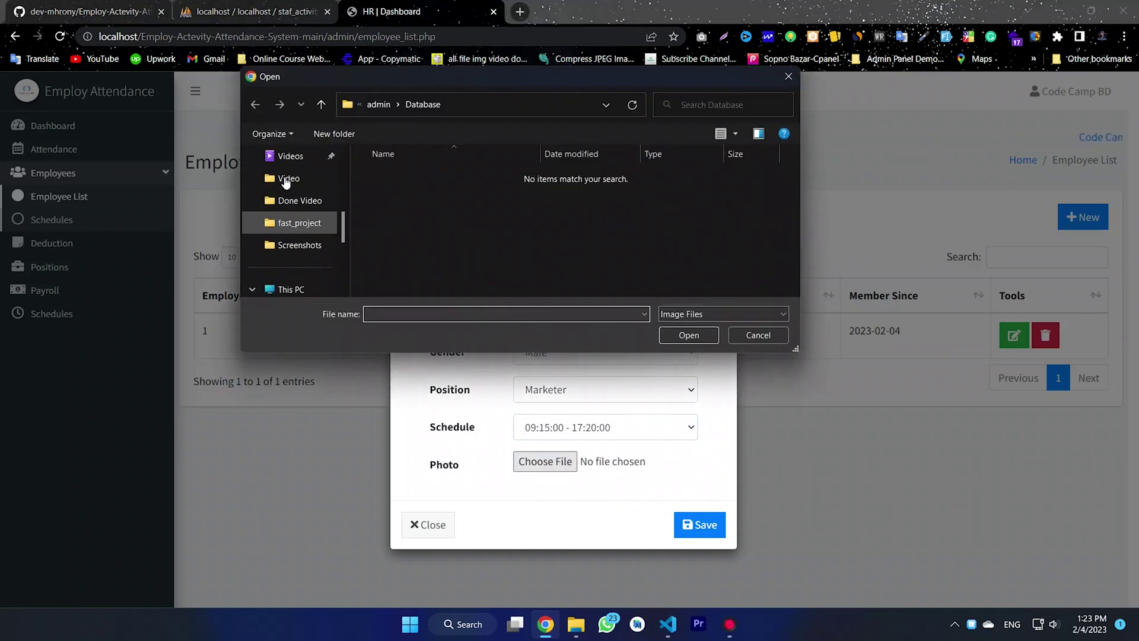
pyautogui.scroll(3, 285, 181)
pyautogui.moveTo(343, 215); pyautogui.dragTo(349, 182)
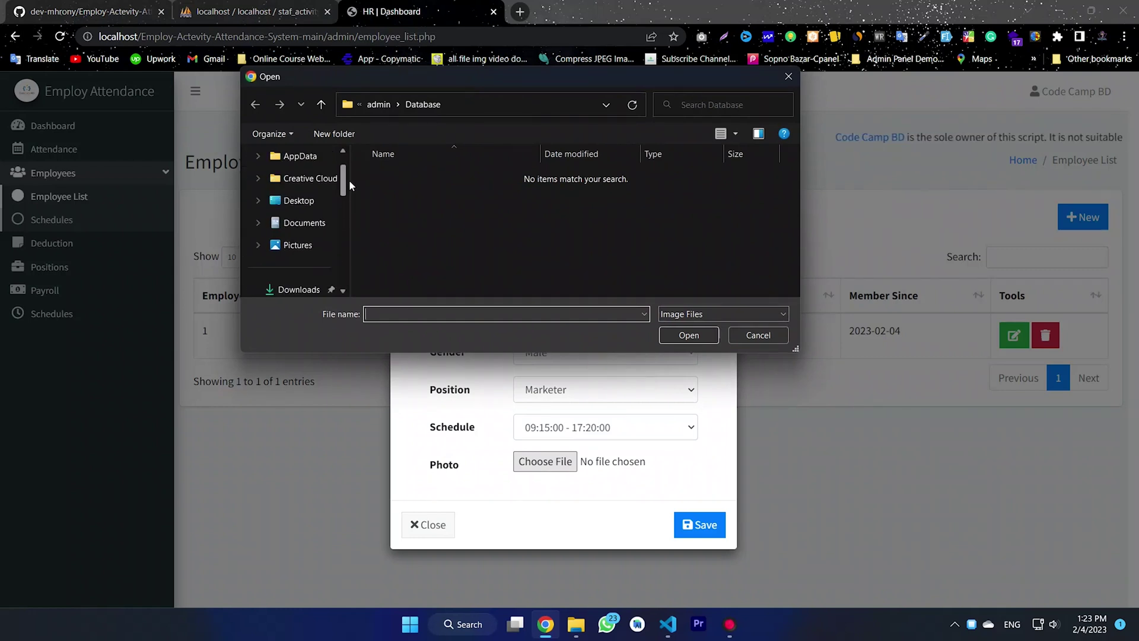
pyautogui.click(301, 201)
pyautogui.doubleClick(400, 177)
pyautogui.click(399, 190)
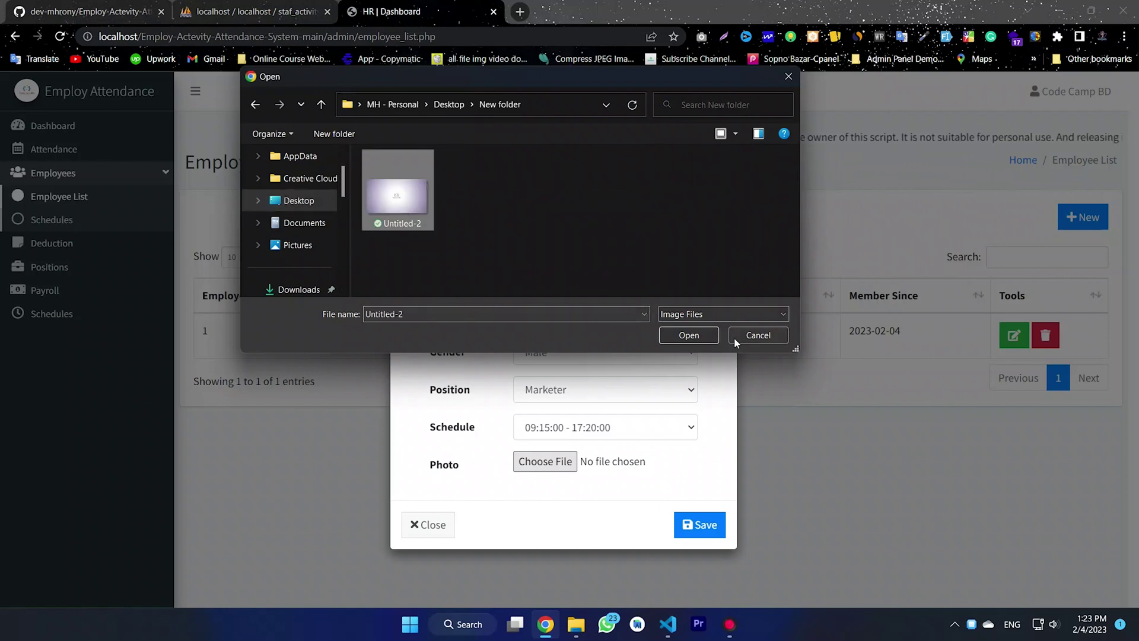
pyautogui.click(689, 335)
pyautogui.click(698, 526)
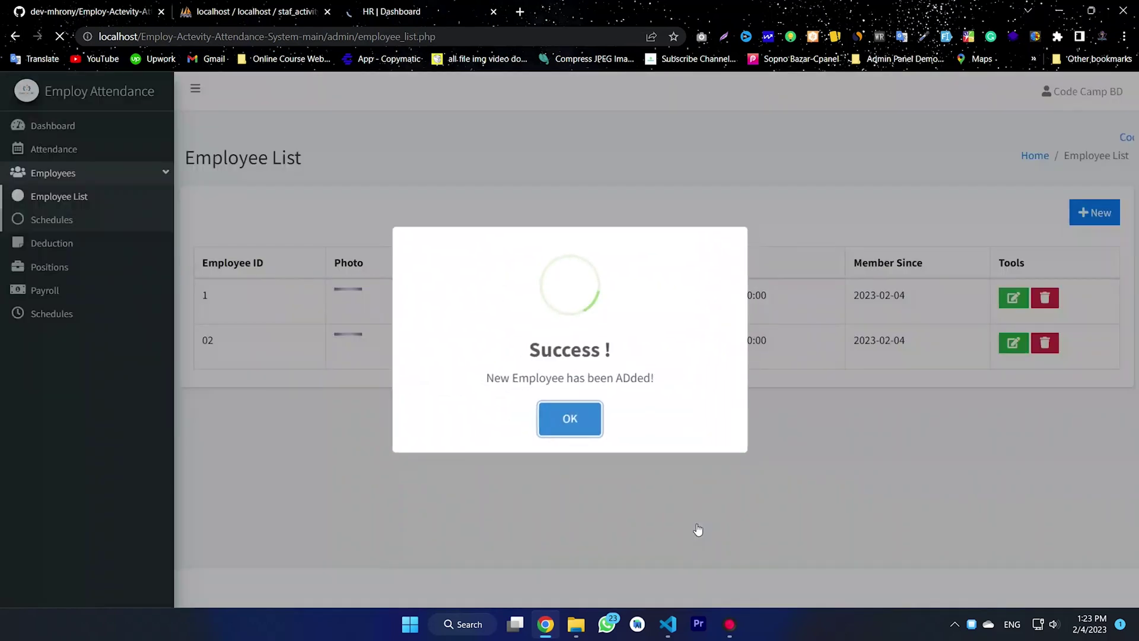
pyautogui.click(589, 415)
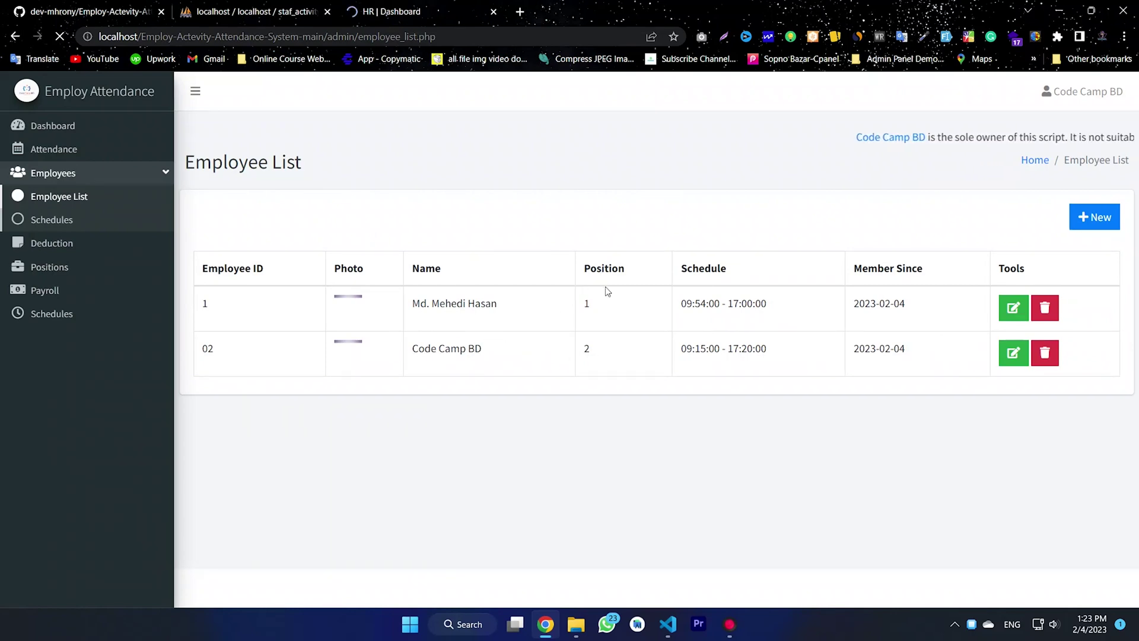
pyautogui.click(1013, 370)
pyautogui.click(832, 439)
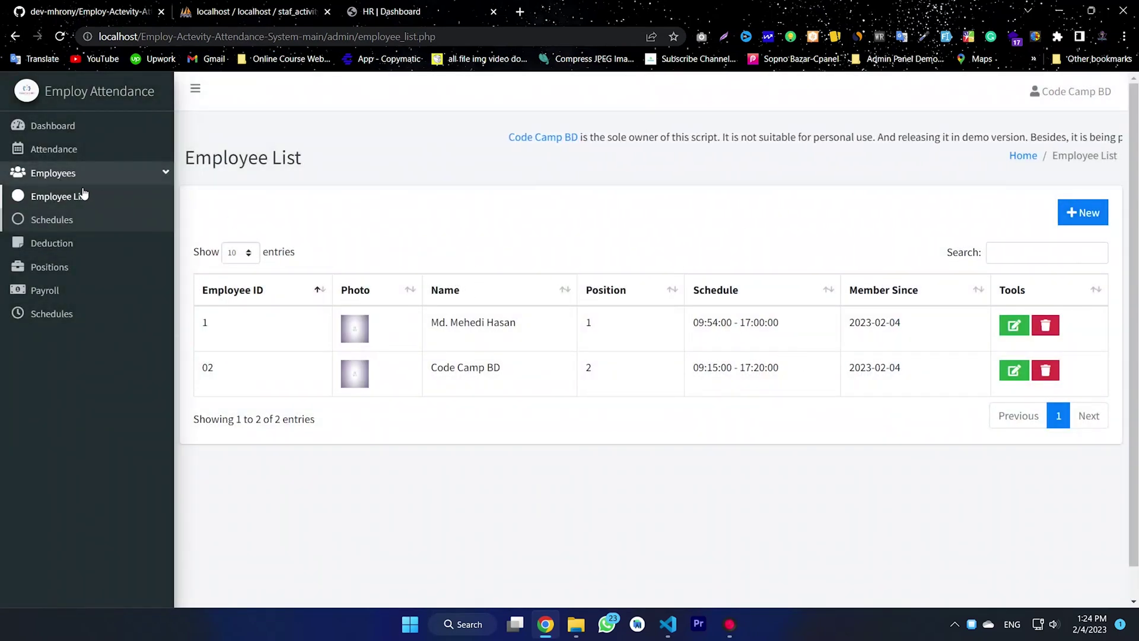
pyautogui.doubleClick(599, 325)
pyautogui.click(272, 311)
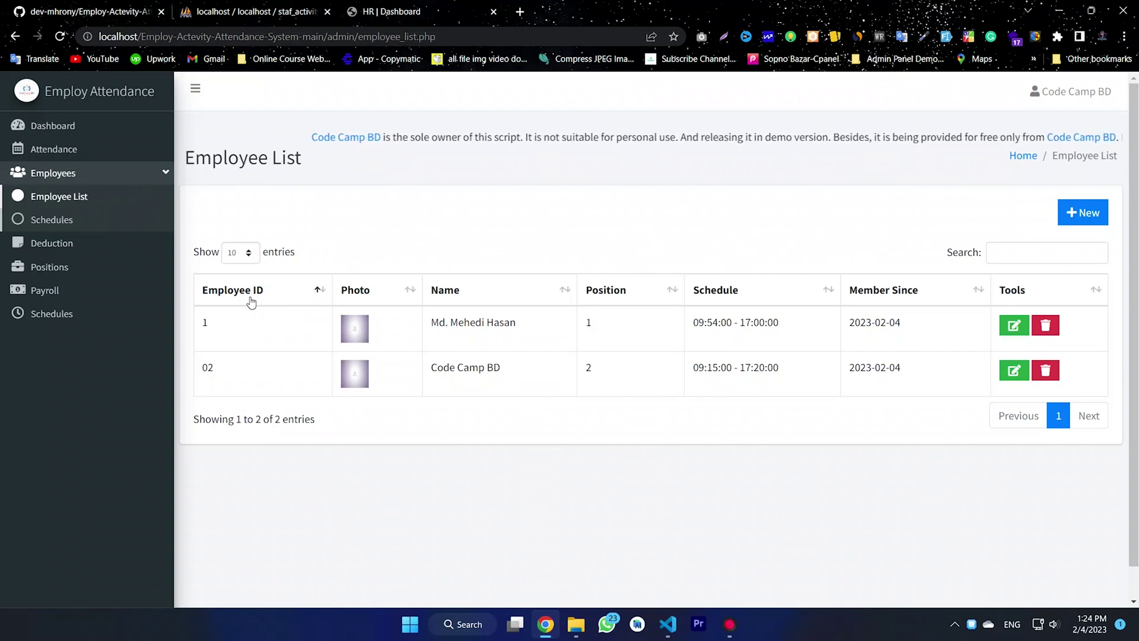
# - Copy the ID of the newly added employee from the Employee List
pyautogui.doubleClick(208, 367)
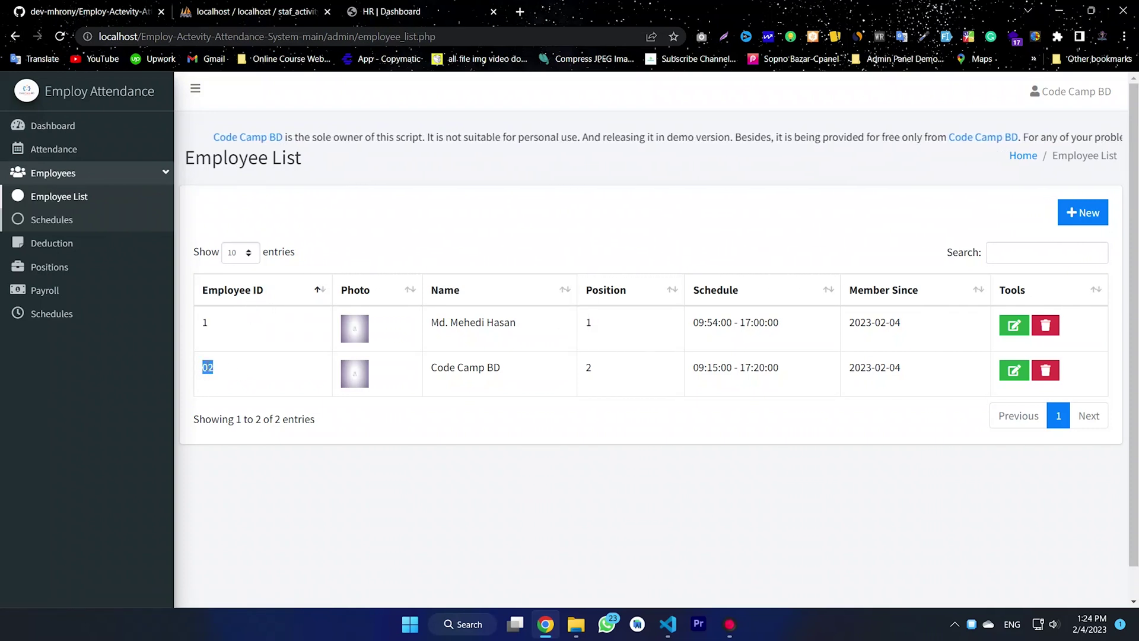
pyautogui.rightClick(208, 368)
pyautogui.click(238, 380)
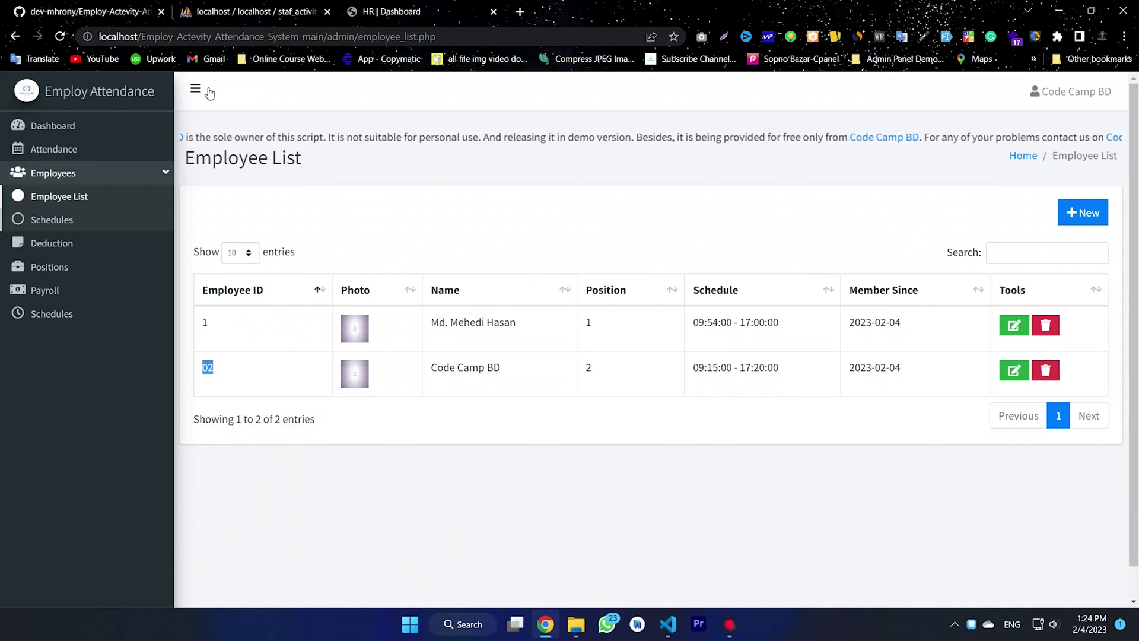
# - Log out of the admin account and open the employee time clock page at localhost/Employ-Actevity-Attendance-System-main/
pyautogui.click(71, 149)
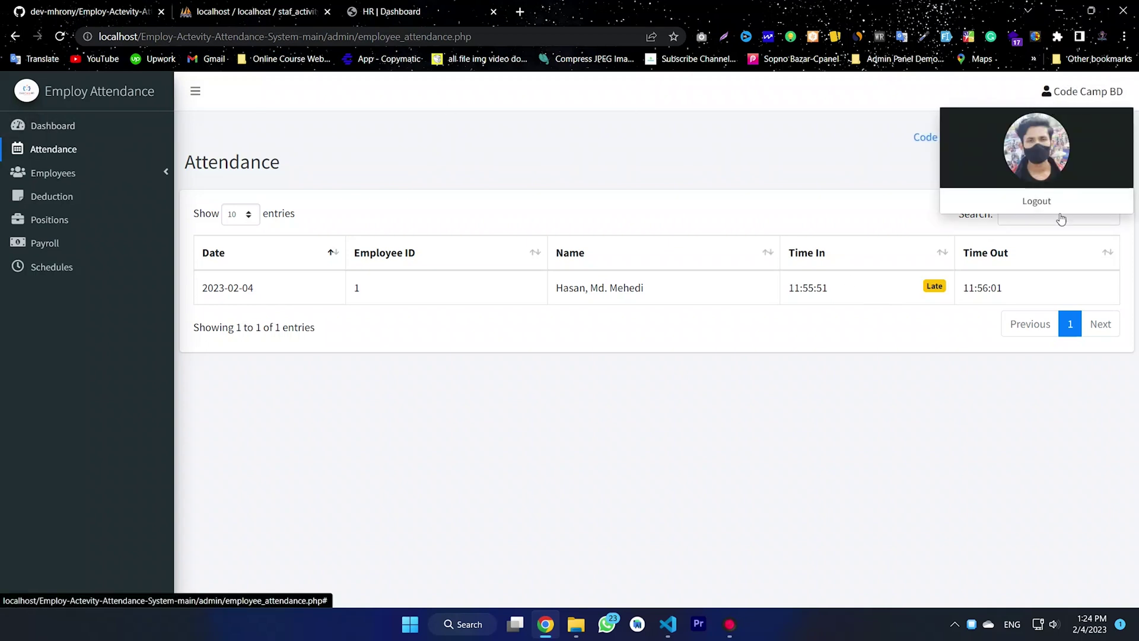
pyautogui.click(1039, 209)
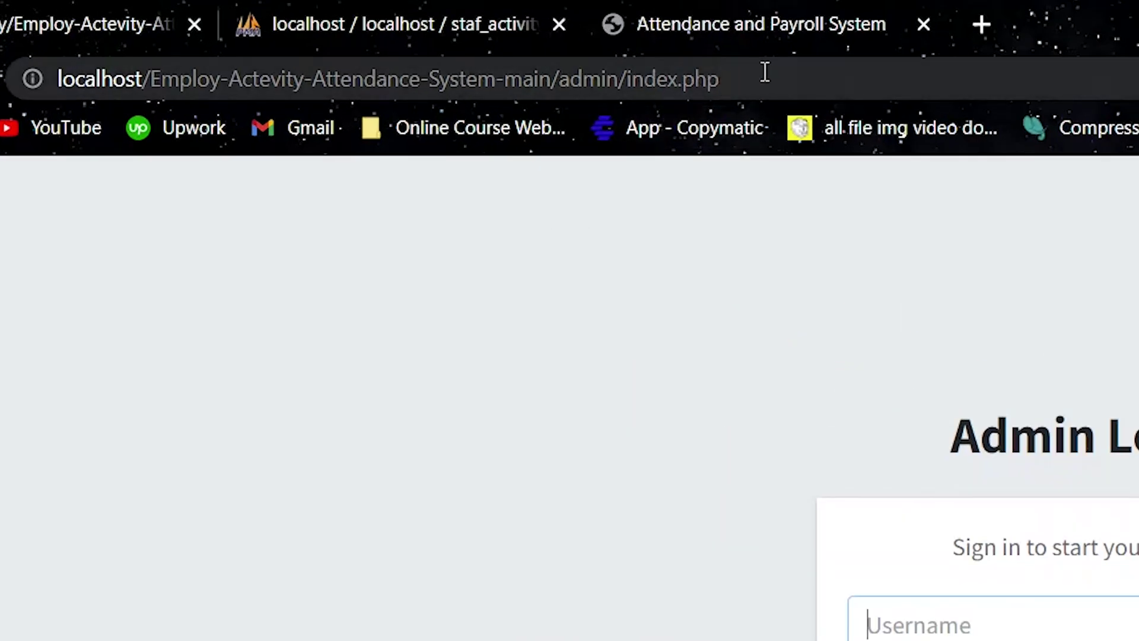
pyautogui.moveTo(415, 36); pyautogui.dragTo(362, 32)
pyautogui.moveTo(634, 70); pyautogui.dragTo(566, 83)
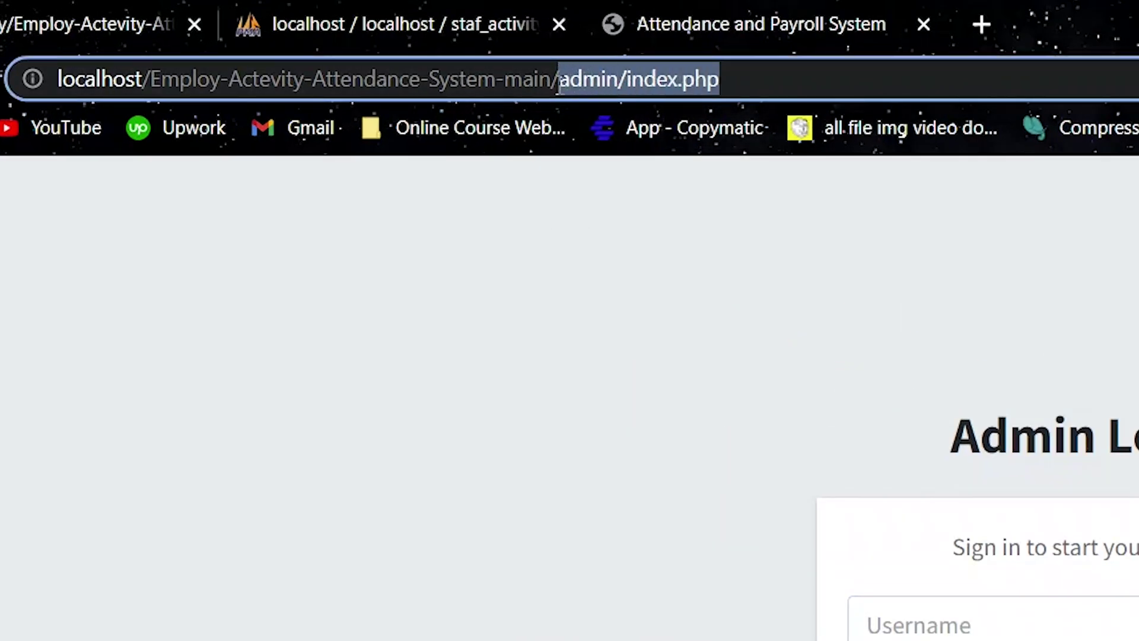
pyautogui.press('BackSpace')
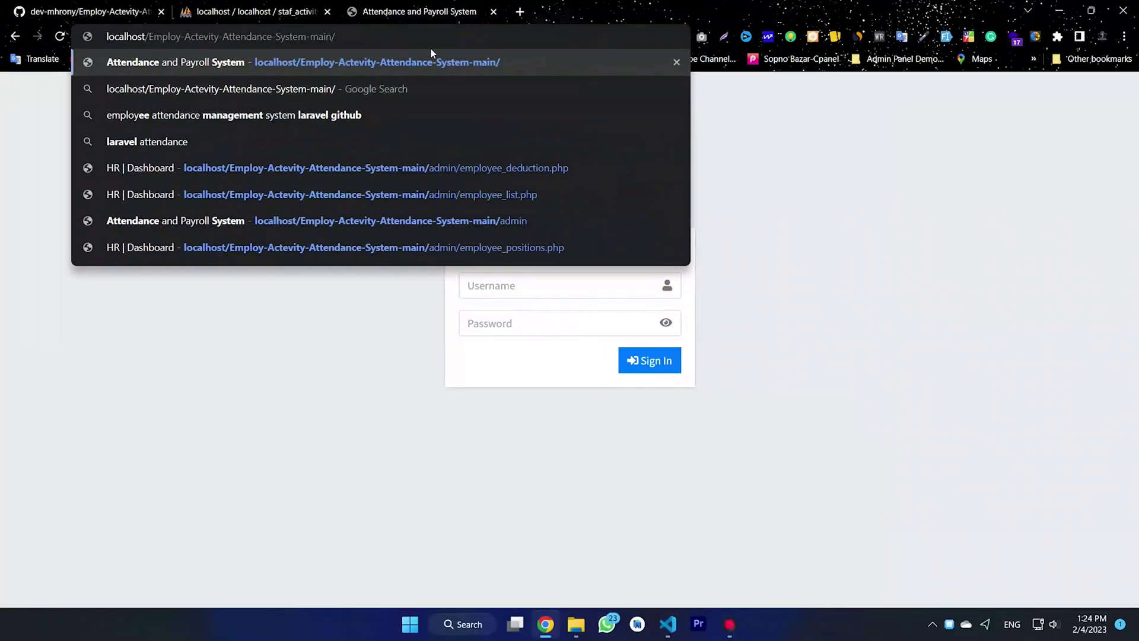
pyautogui.press('Return')
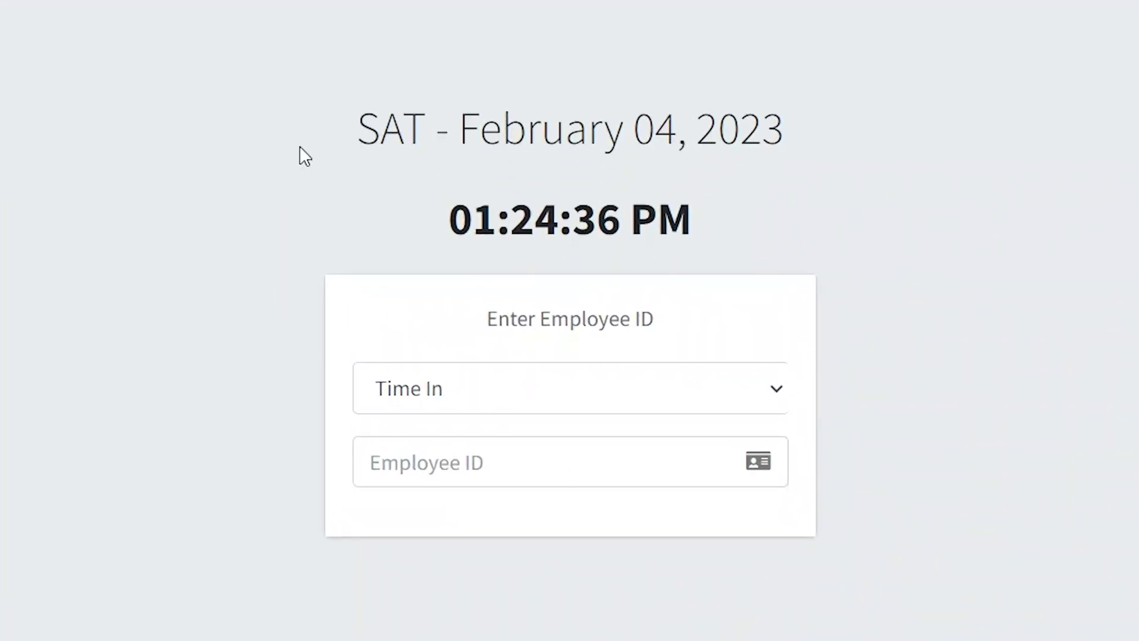
# - Record a Time In for employee ID 02
pyautogui.click(484, 391)
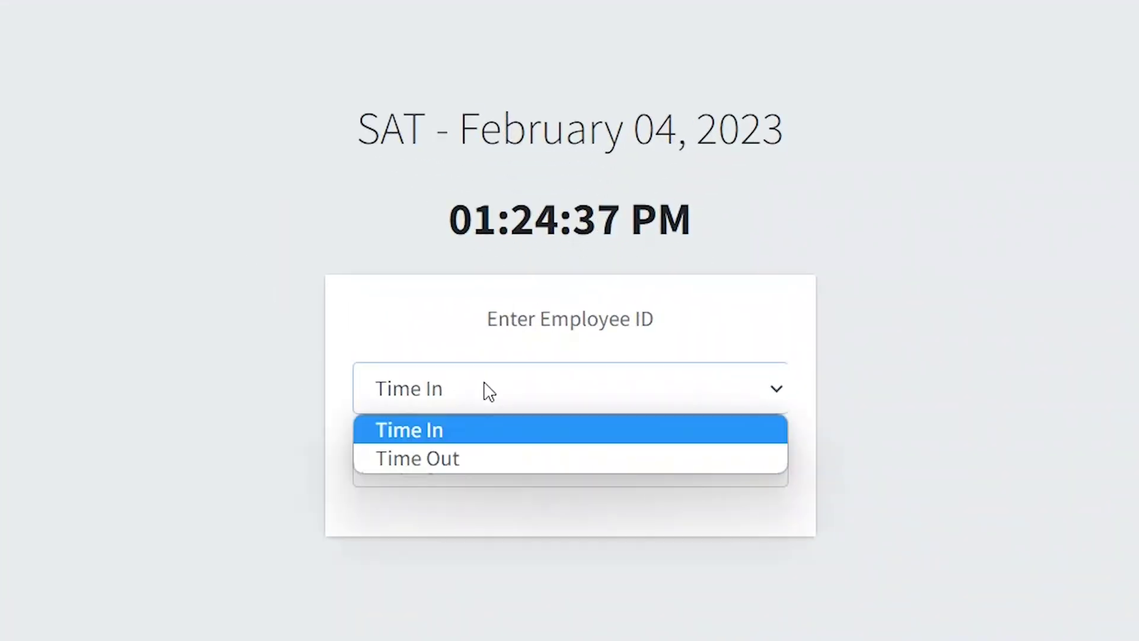
pyautogui.click(466, 429)
pyautogui.click(440, 482)
pyautogui.write('02')
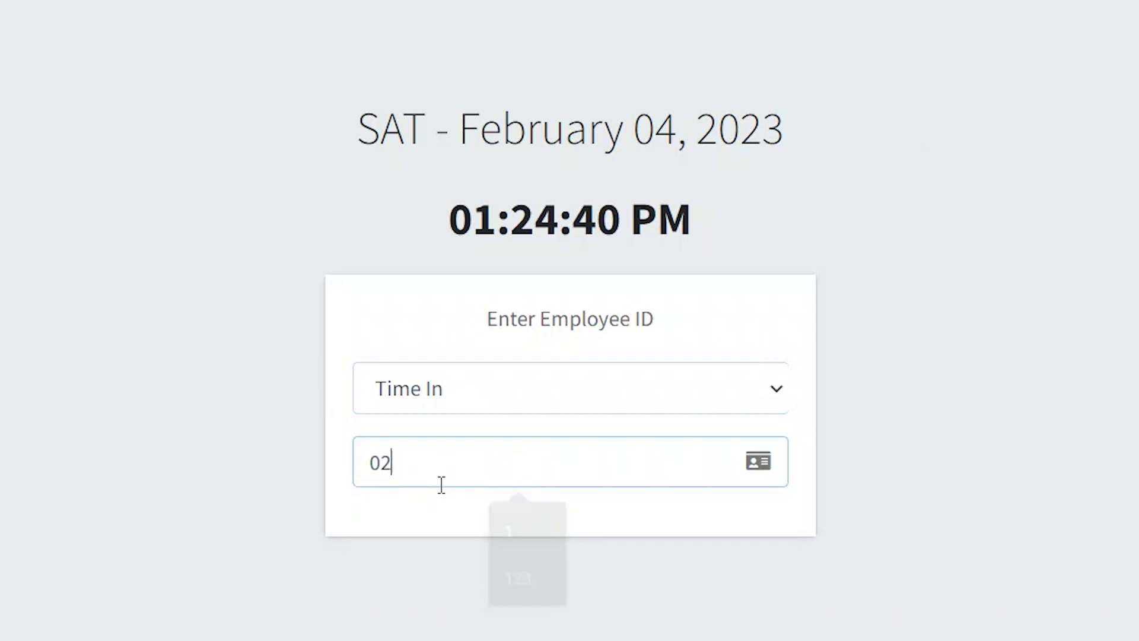
pyautogui.moveTo(425, 468); pyautogui.dragTo(287, 465)
pyautogui.click(381, 486)
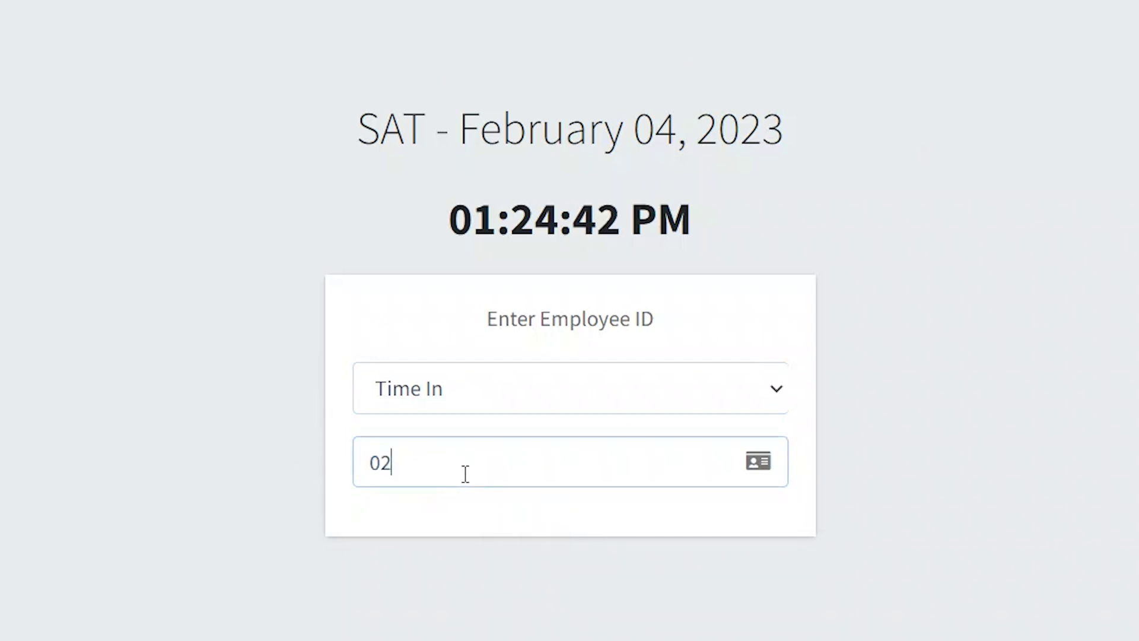
pyautogui.press('Return')
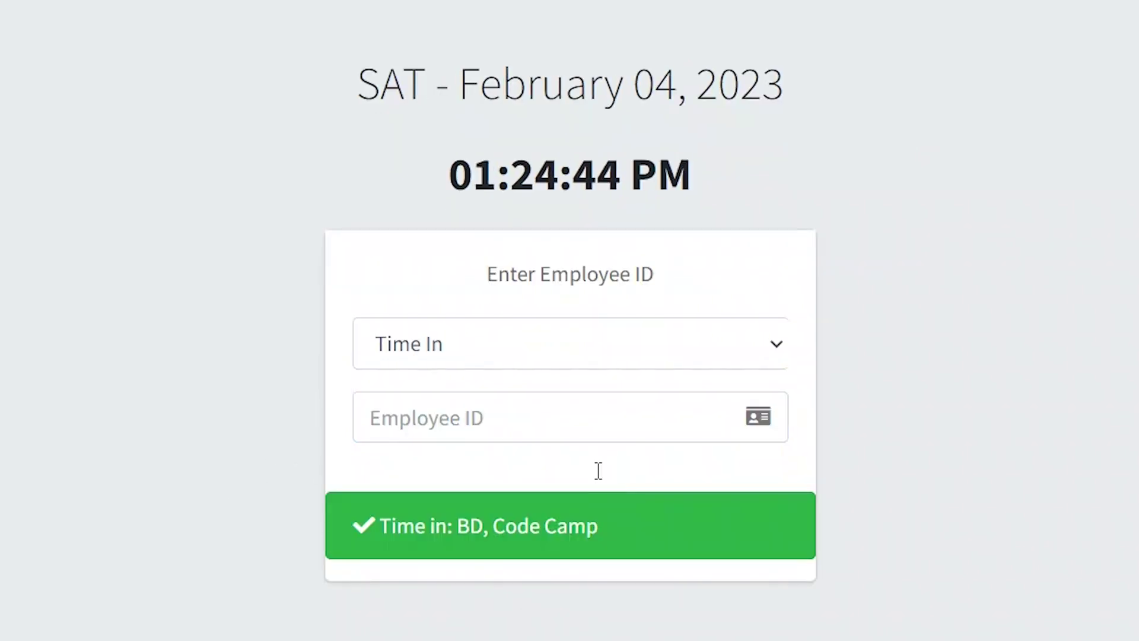
# - Check the confirmation message for the employee's time-in entry
pyautogui.moveTo(598, 525); pyautogui.dragTo(350, 526)
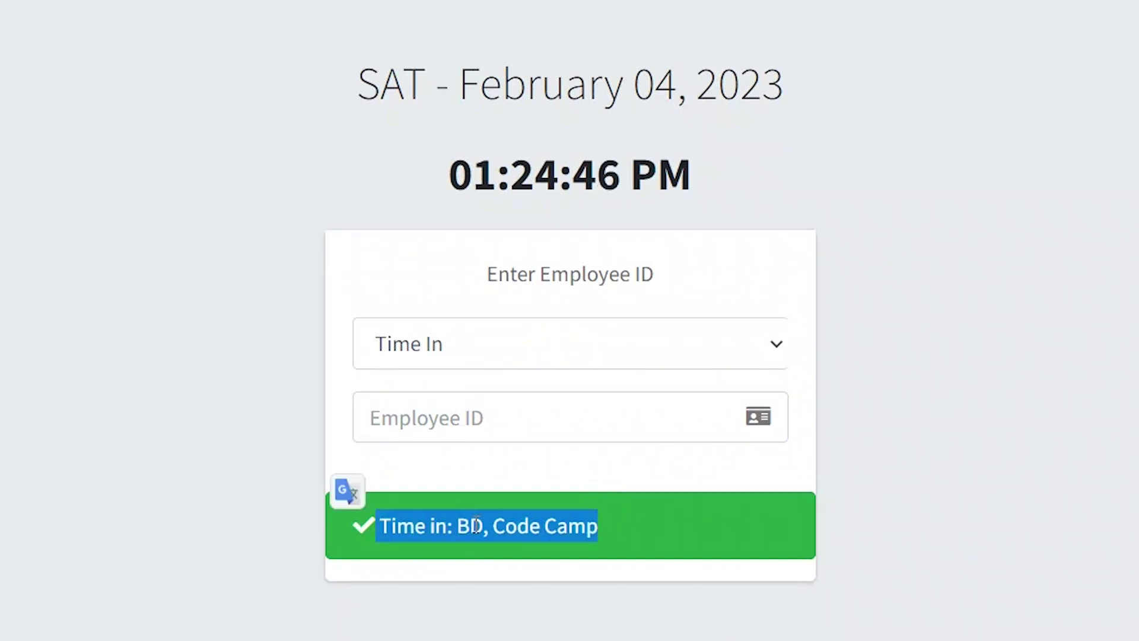
pyautogui.click(494, 537)
pyautogui.moveTo(528, 525); pyautogui.dragTo(559, 526)
pyautogui.click(649, 544)
pyautogui.tripleClick(648, 536)
pyautogui.click(615, 519)
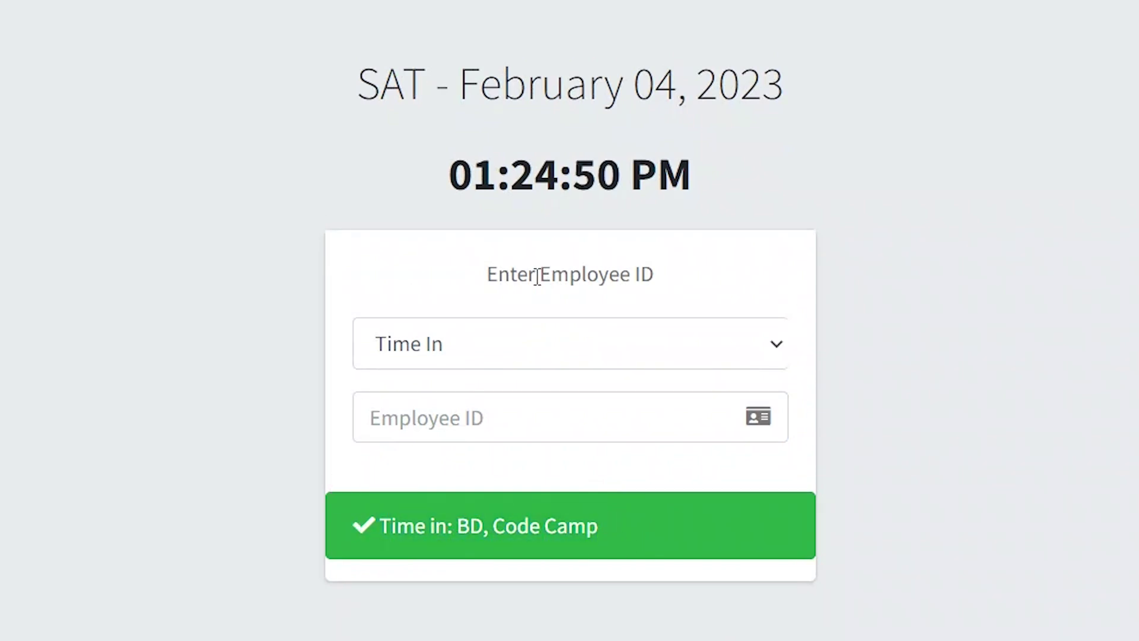
pyautogui.click(454, 419)
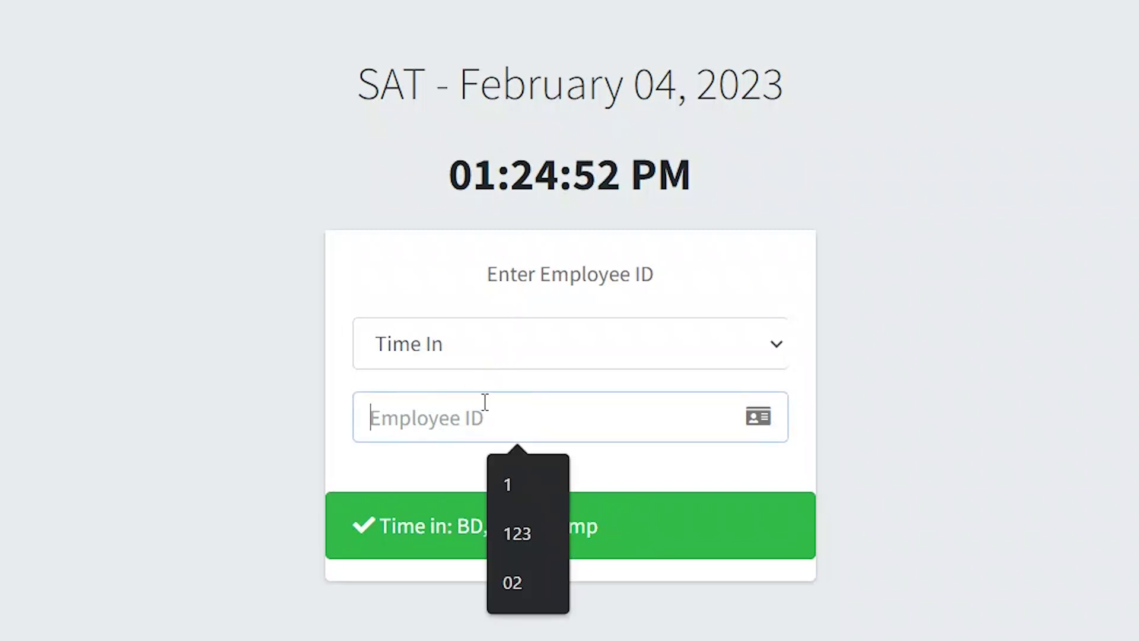
pyautogui.click(913, 533)
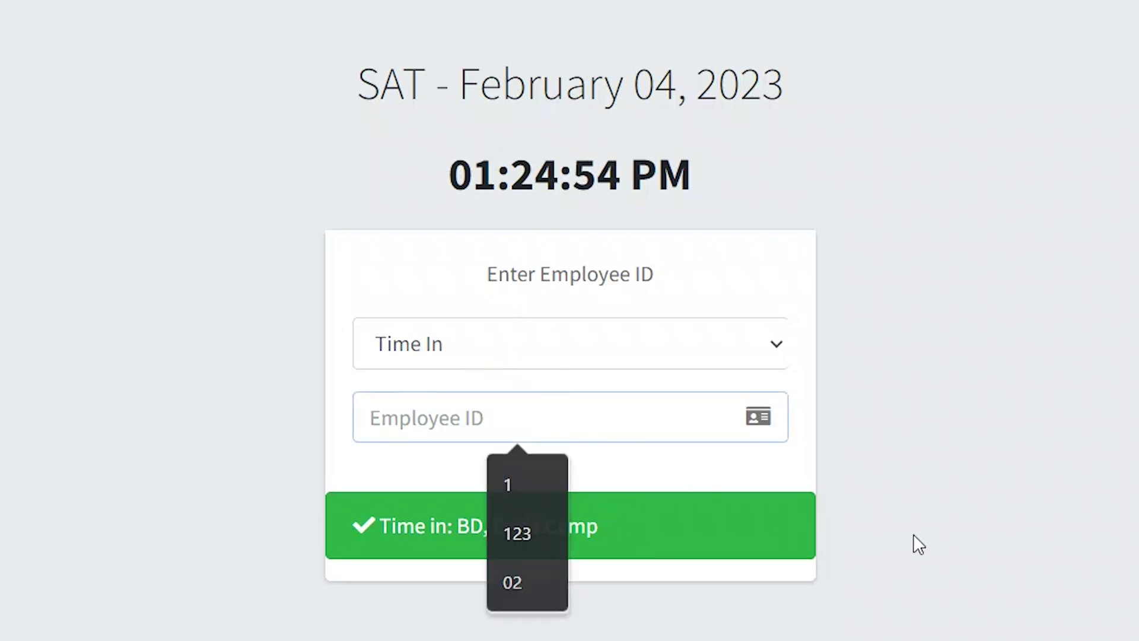
# - Record a Time Out for employee ID 02 and check its confirmation message
pyautogui.click(498, 353)
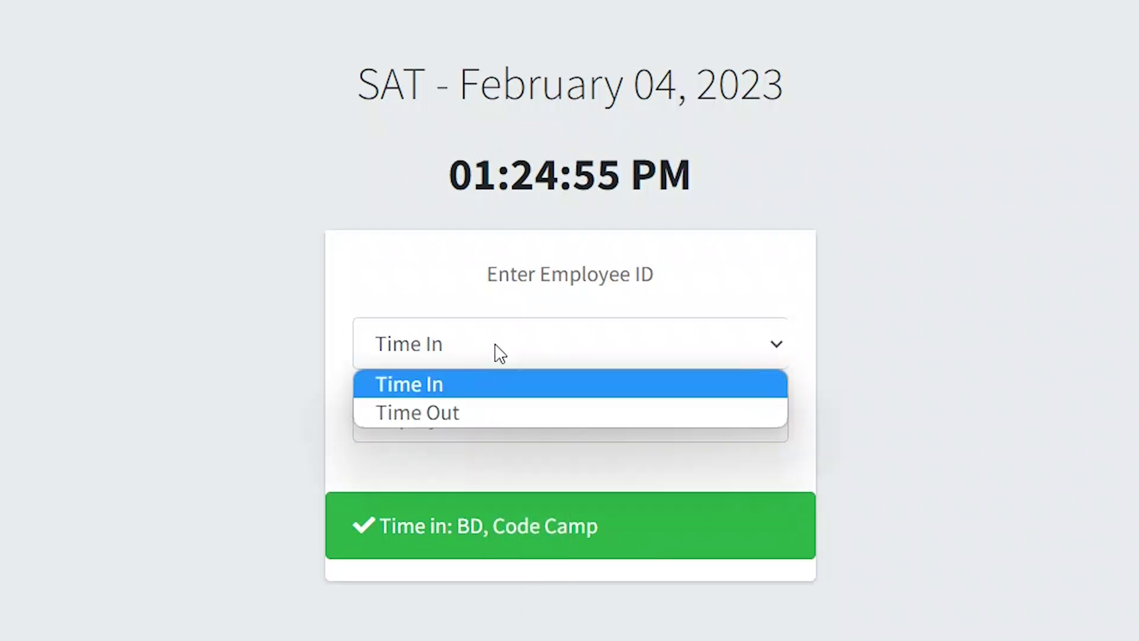
pyautogui.click(442, 414)
pyautogui.click(460, 423)
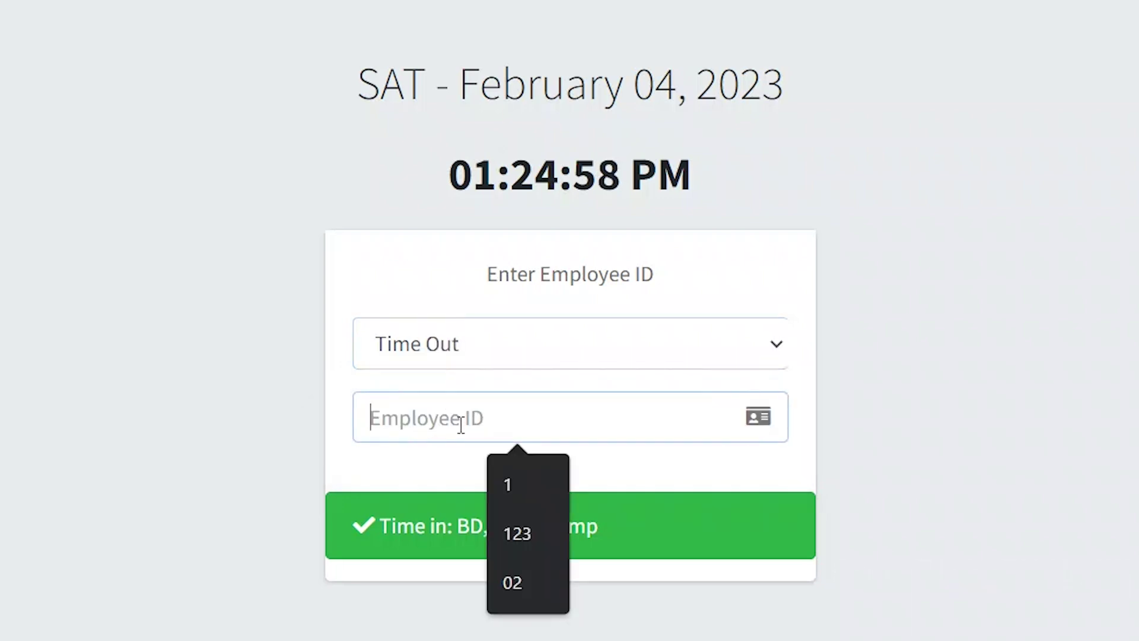
pyautogui.write('02')
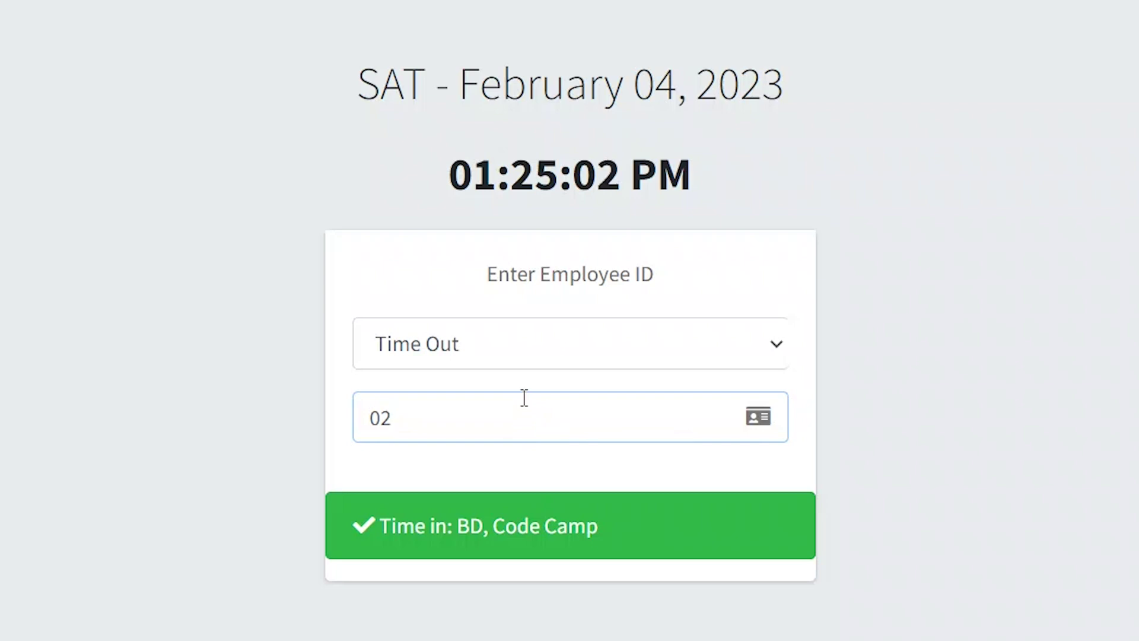
pyautogui.press('Return')
pyautogui.moveTo(521, 534); pyautogui.dragTo(350, 534)
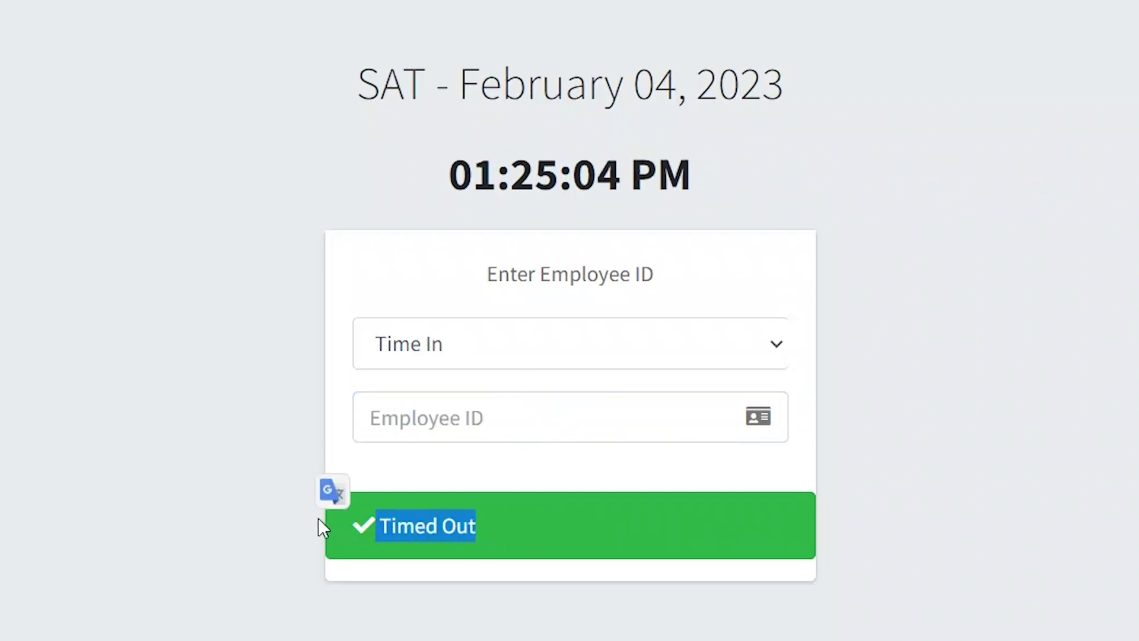
# - Open the admin login page at localhost/Employ-Actevity-Attendance-System-main/admin
pyautogui.moveTo(371, 37); pyautogui.dragTo(350, 37)
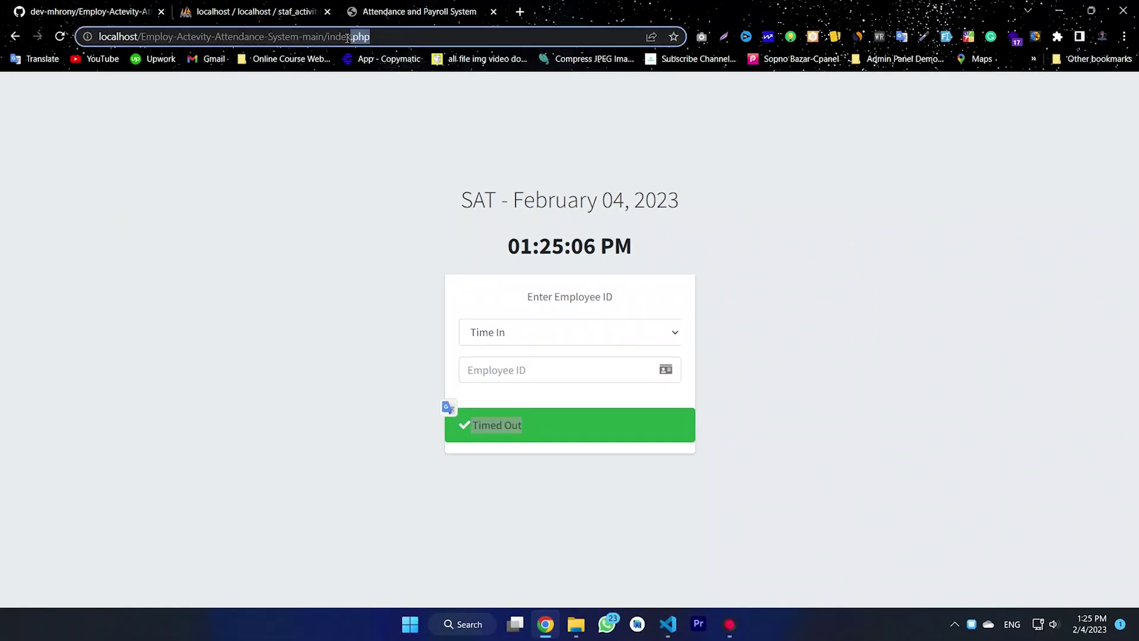
pyautogui.press('BackSpace')
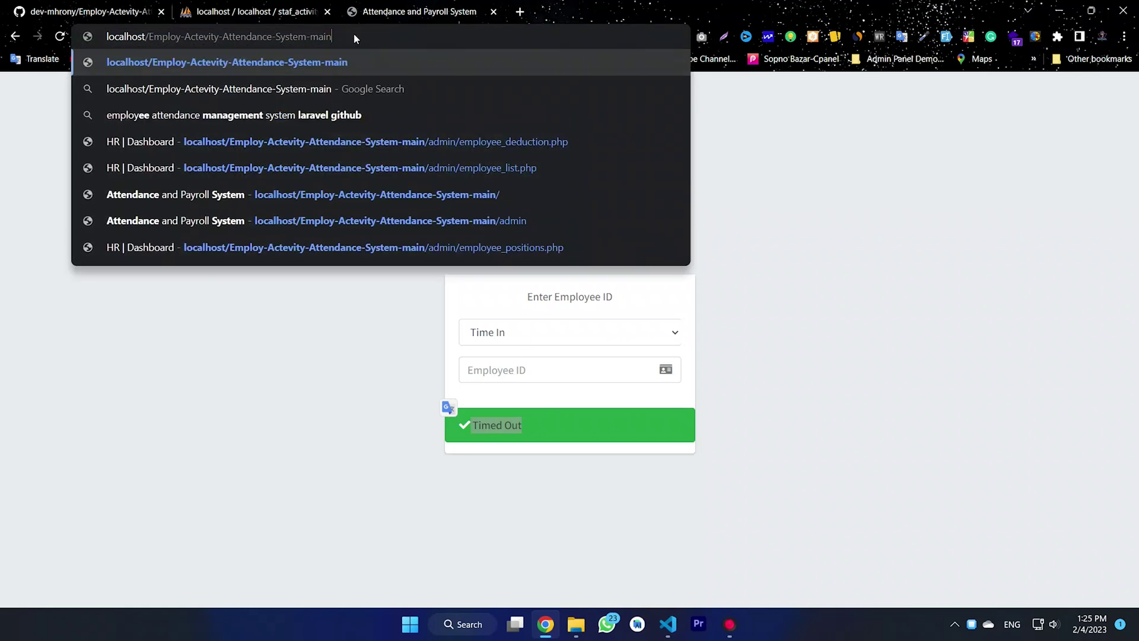
pyautogui.write('/adm')
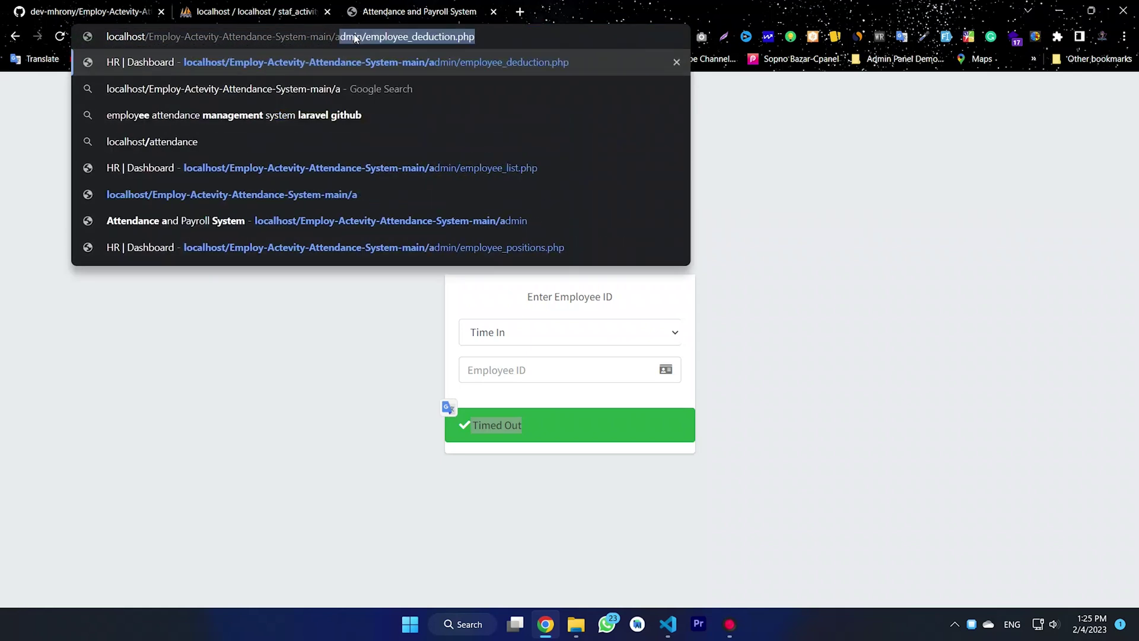
pyautogui.write('in')
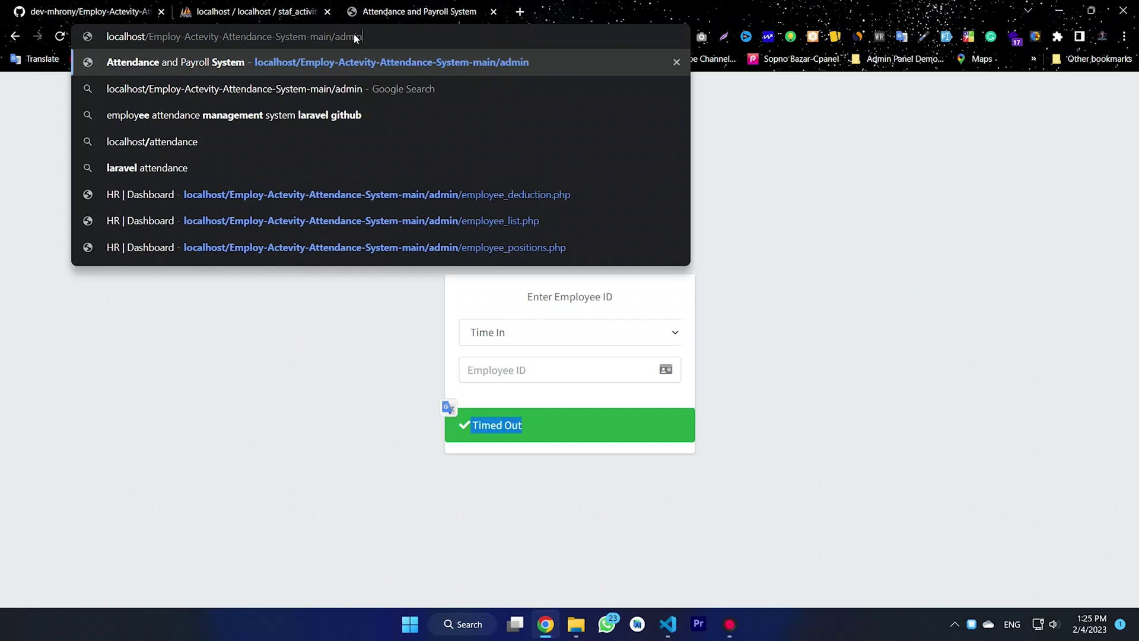
pyautogui.press('Return')
# - Sign in as admin with the account password and open the Attendance records
pyautogui.click(477, 276)
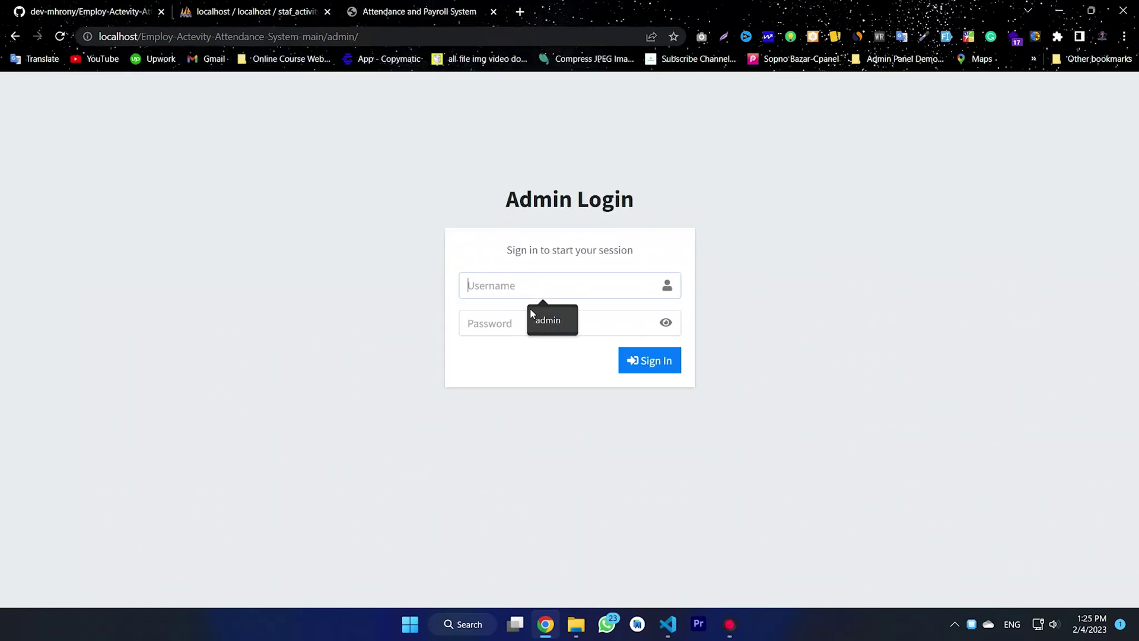
pyautogui.click(549, 316)
pyautogui.click(509, 325)
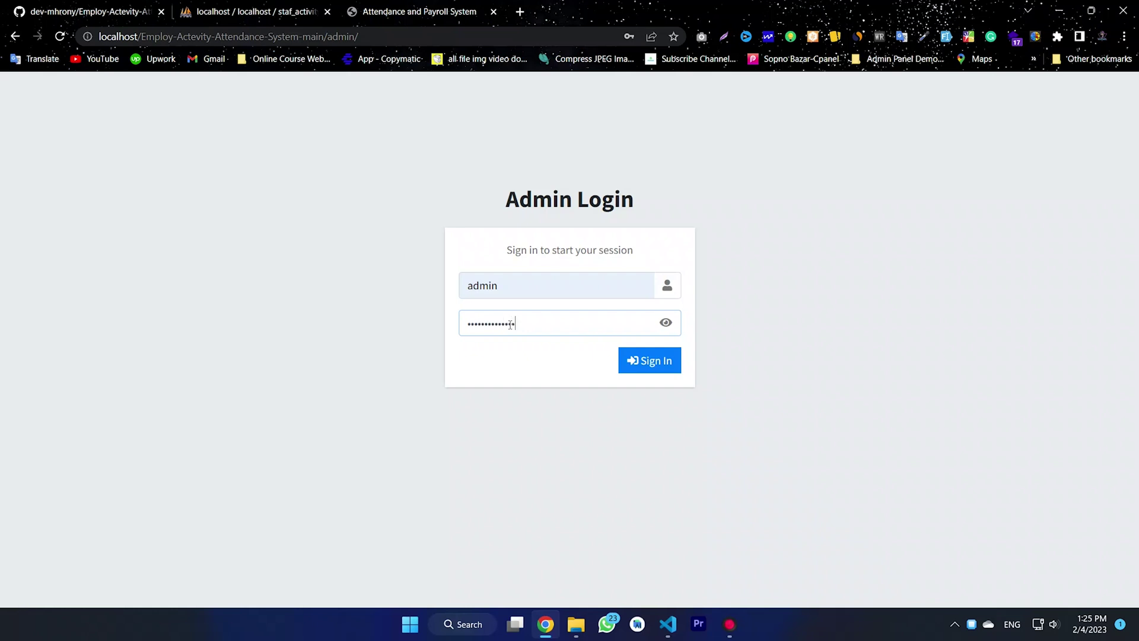
pyautogui.click(633, 360)
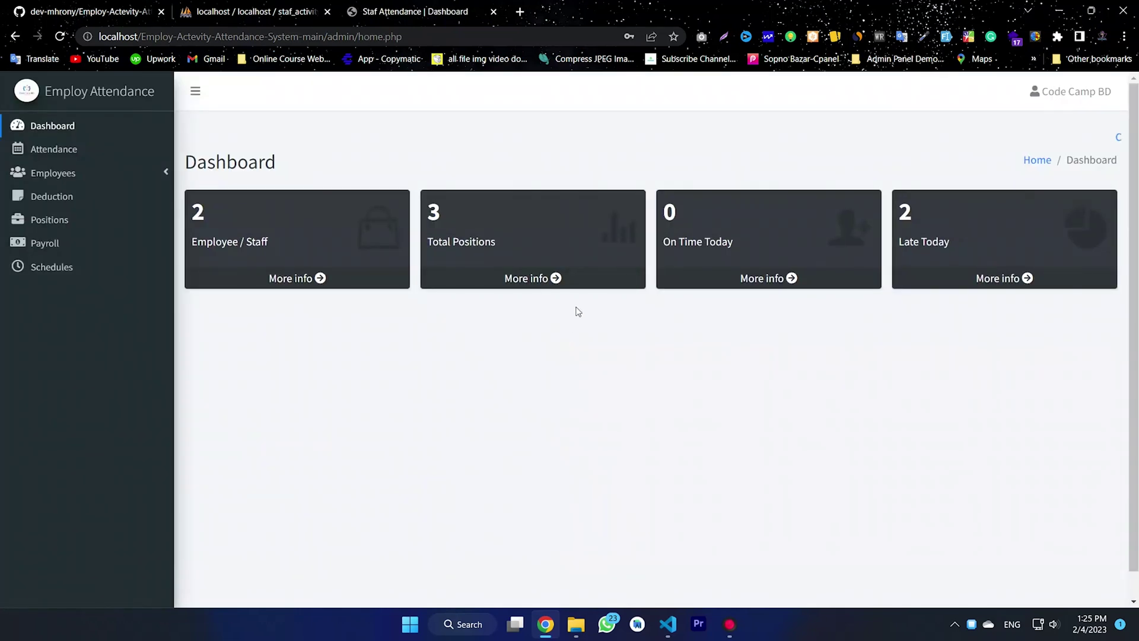
pyautogui.click(62, 152)
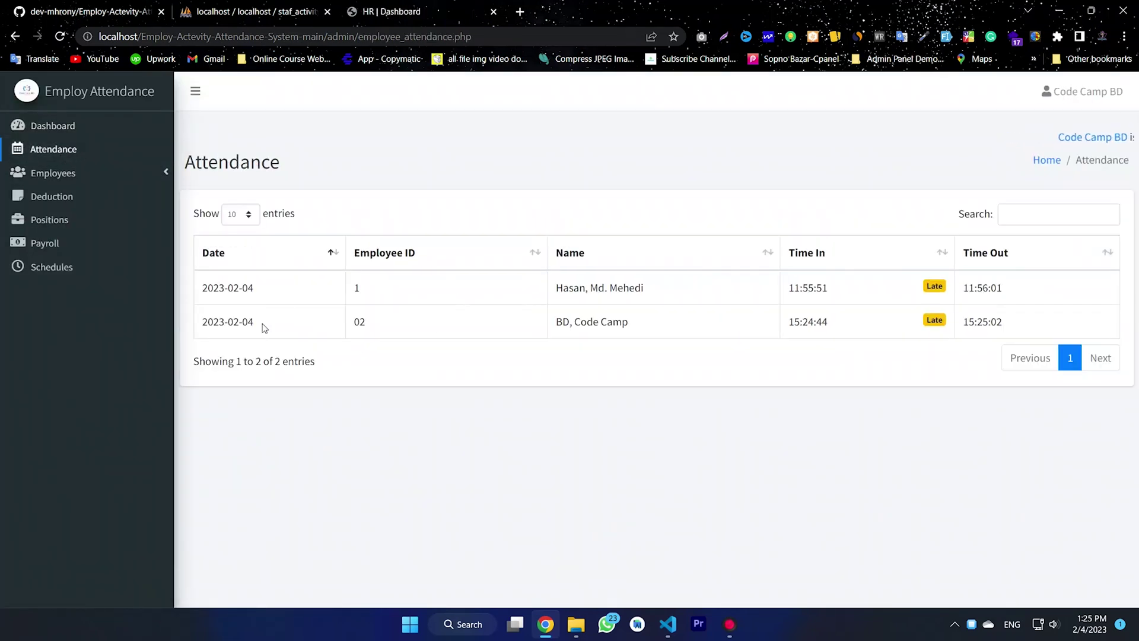
# - Examine employee 02's attendance record, checking its date, name, Time In and Late status against the other entry
pyautogui.moveTo(264, 328); pyautogui.dragTo(185, 338)
pyautogui.click(380, 322)
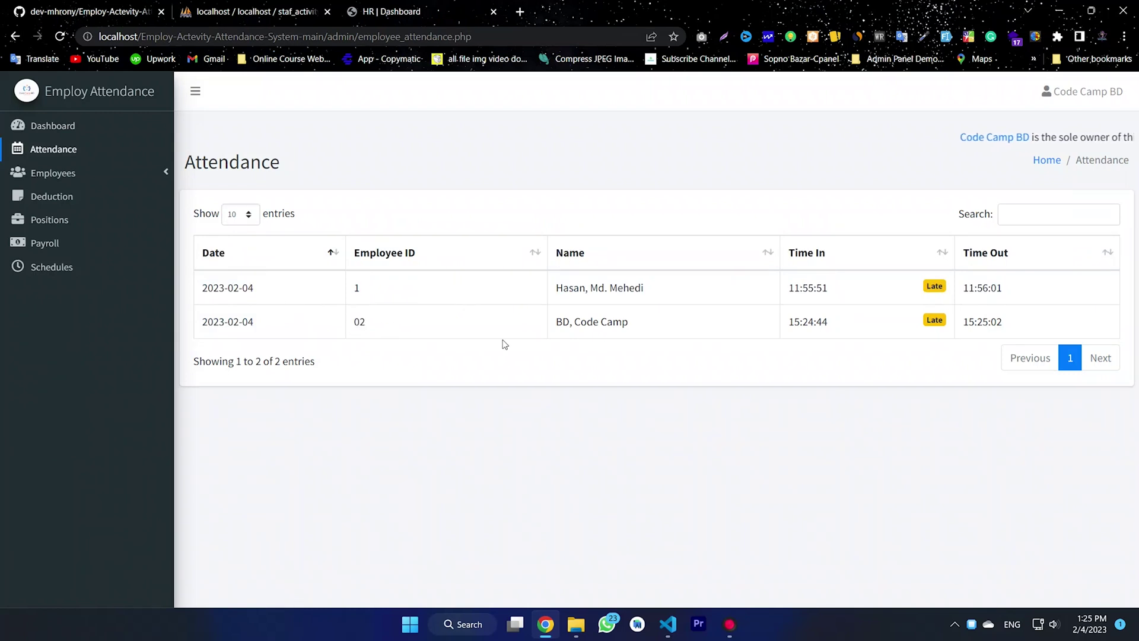
pyautogui.moveTo(630, 325); pyautogui.dragTo(555, 323)
pyautogui.click(644, 363)
pyautogui.moveTo(837, 325); pyautogui.dragTo(787, 323)
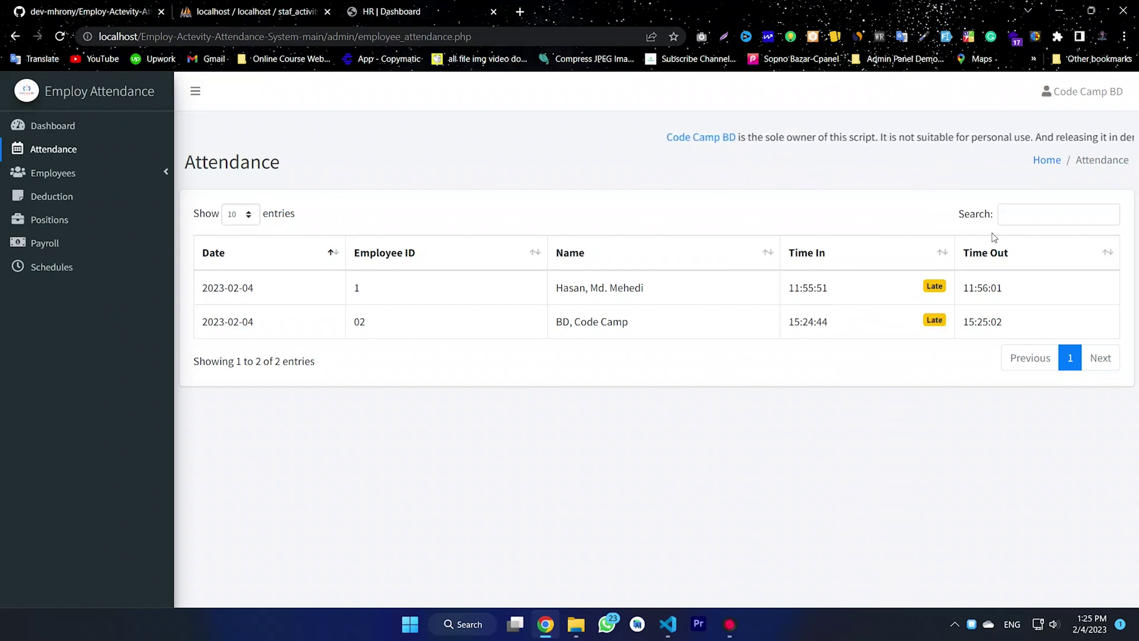
pyautogui.moveTo(950, 323); pyautogui.dragTo(914, 328)
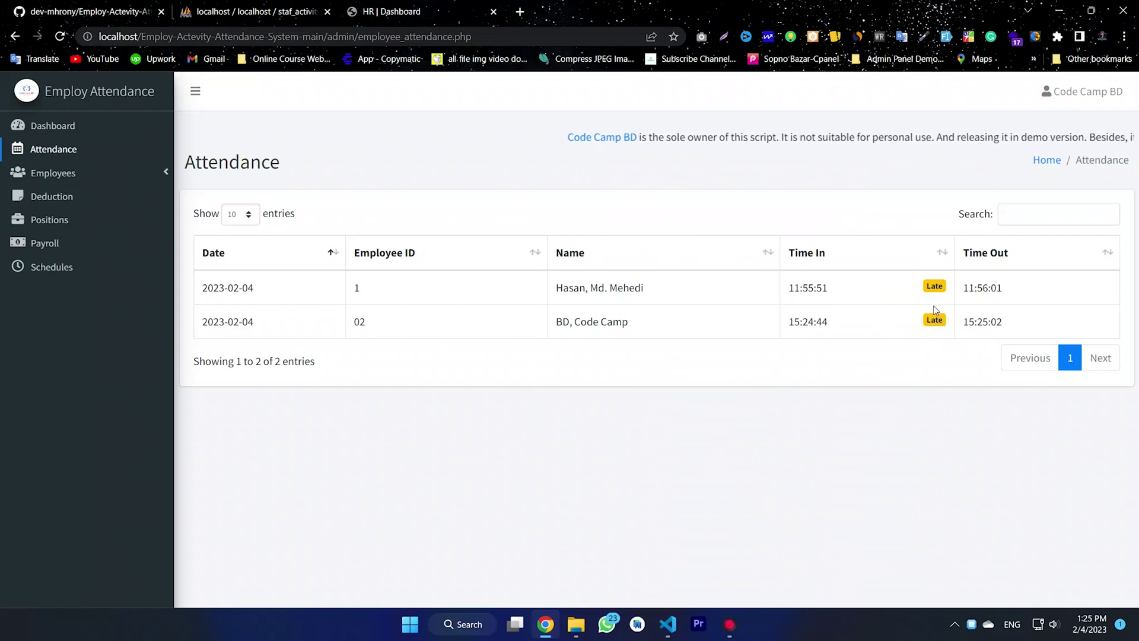
pyautogui.moveTo(948, 288); pyautogui.dragTo(915, 261)
pyautogui.moveTo(947, 321); pyautogui.dragTo(925, 316)
pyautogui.click(878, 336)
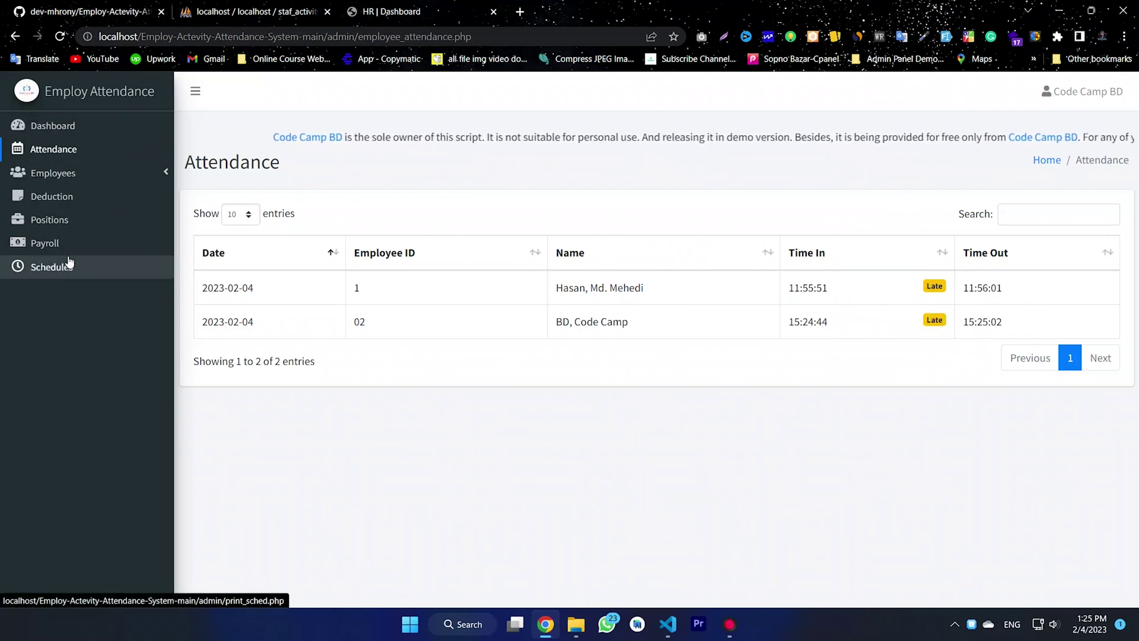
# - Look over the employee schedules and payroll list, ending on the admin dashboard
pyautogui.click(51, 267)
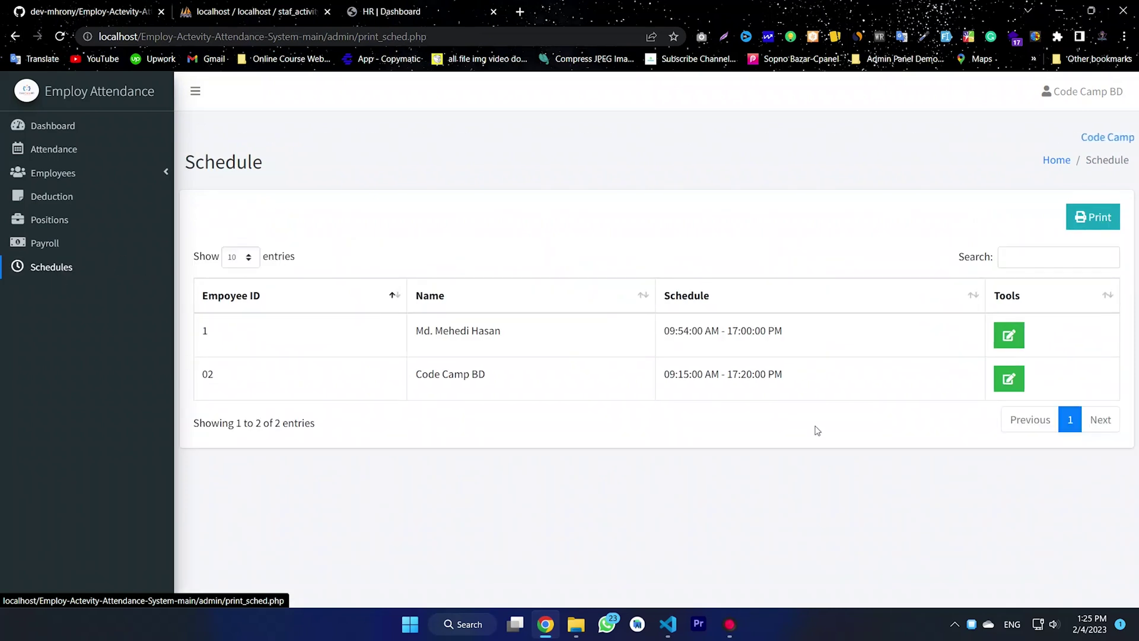
pyautogui.hotkey('alt', 'Left')
pyautogui.moveTo(728, 449); pyautogui.dragTo(300, 297)
pyautogui.click(267, 279)
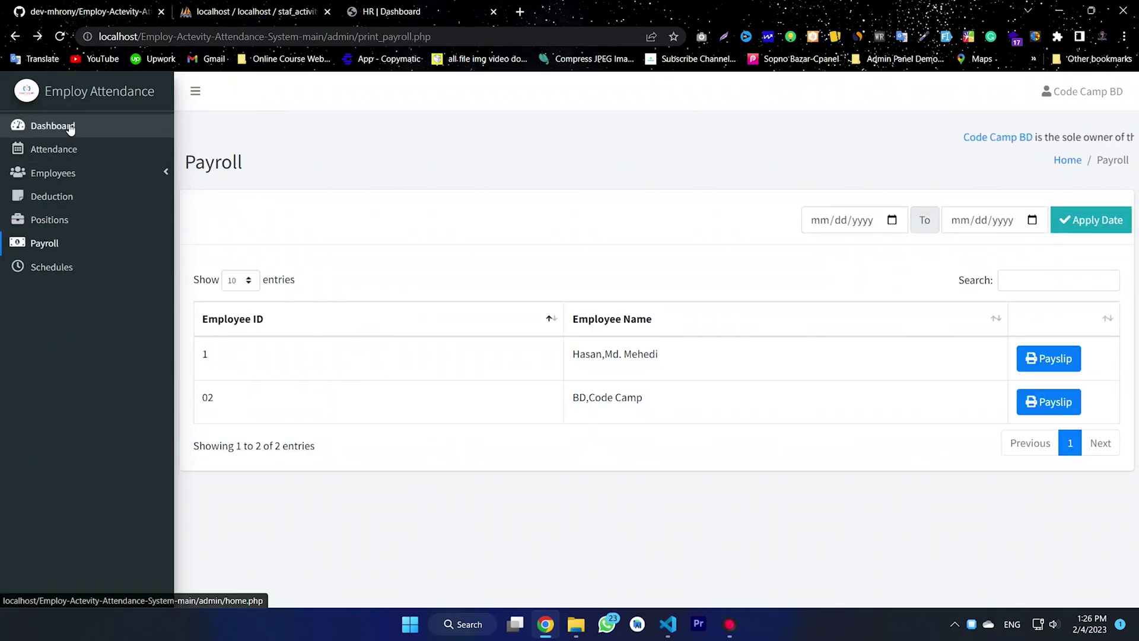
pyautogui.click(69, 127)
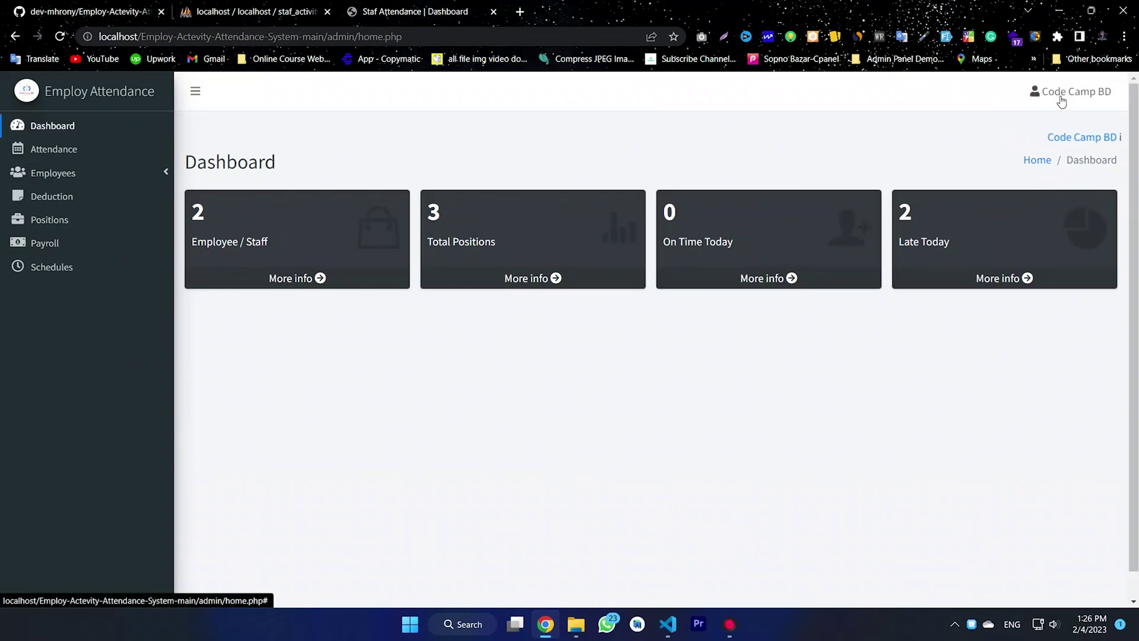
# - Log out of the admin account and minimize the browser window
pyautogui.click(1080, 95)
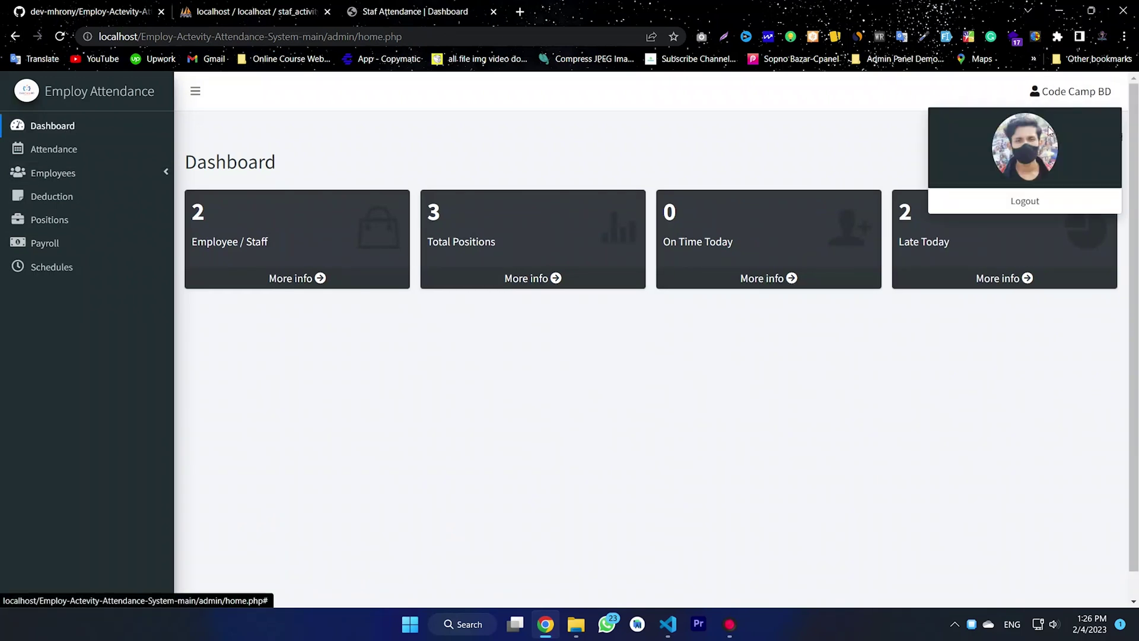
pyautogui.click(1018, 202)
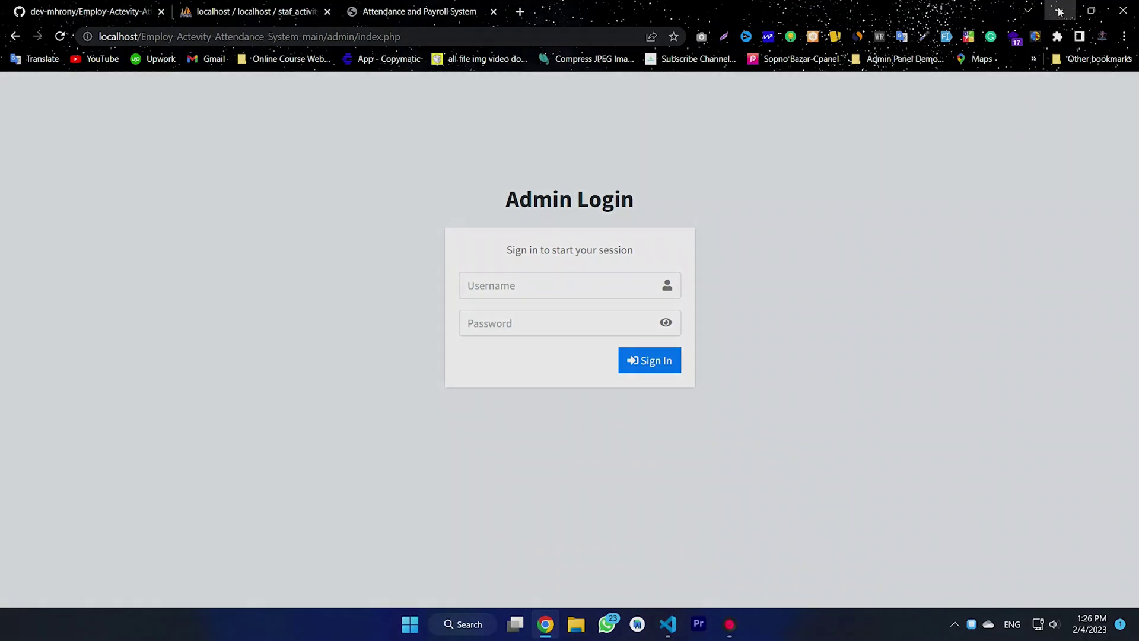
pyautogui.click(1058, 11)
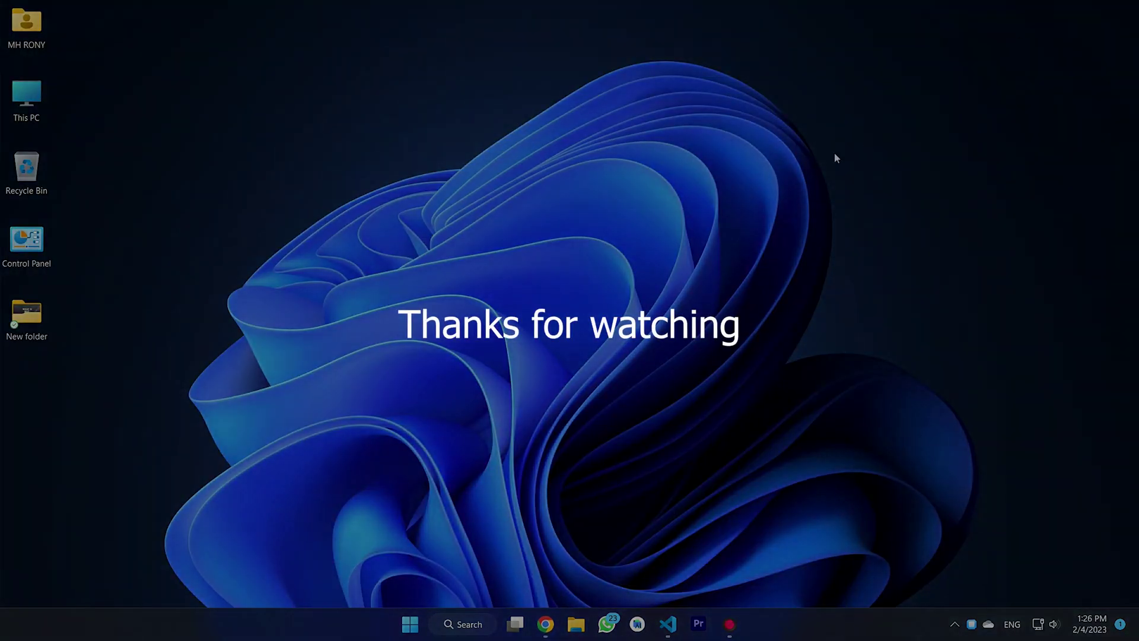